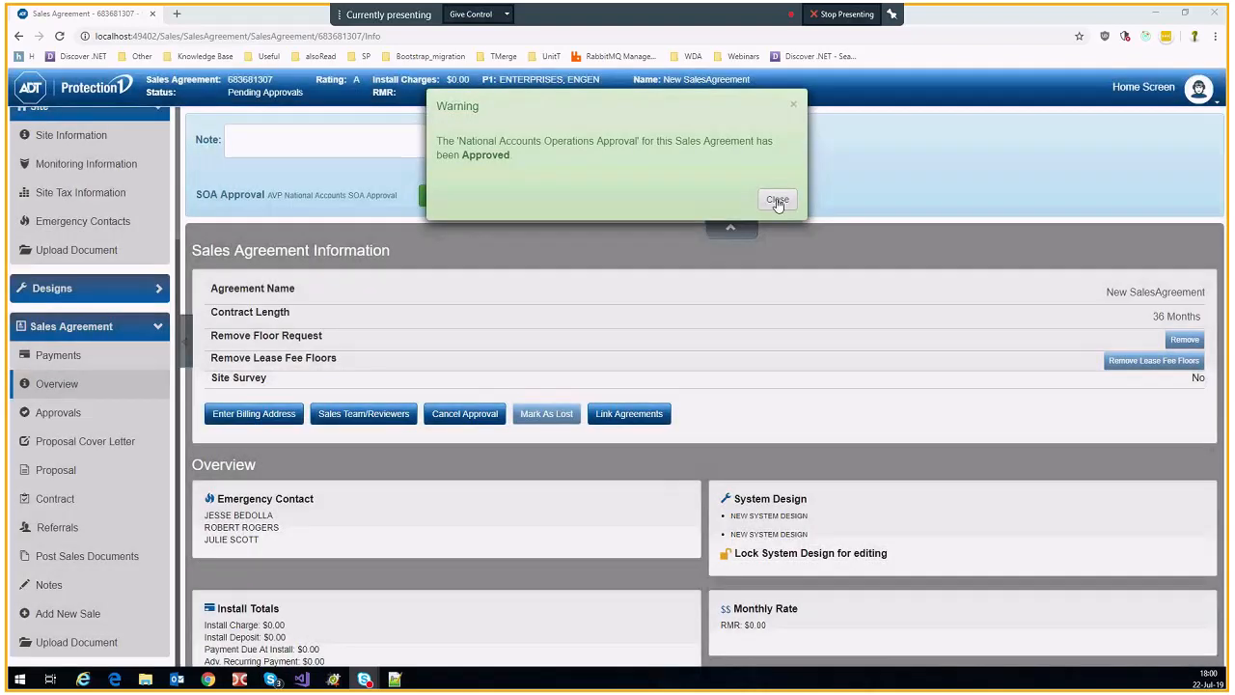
Step: Dismiss the National Accounts Operations and AVP SOA approval notices and record that the agreement's physical signature was obtained
click(777, 199)
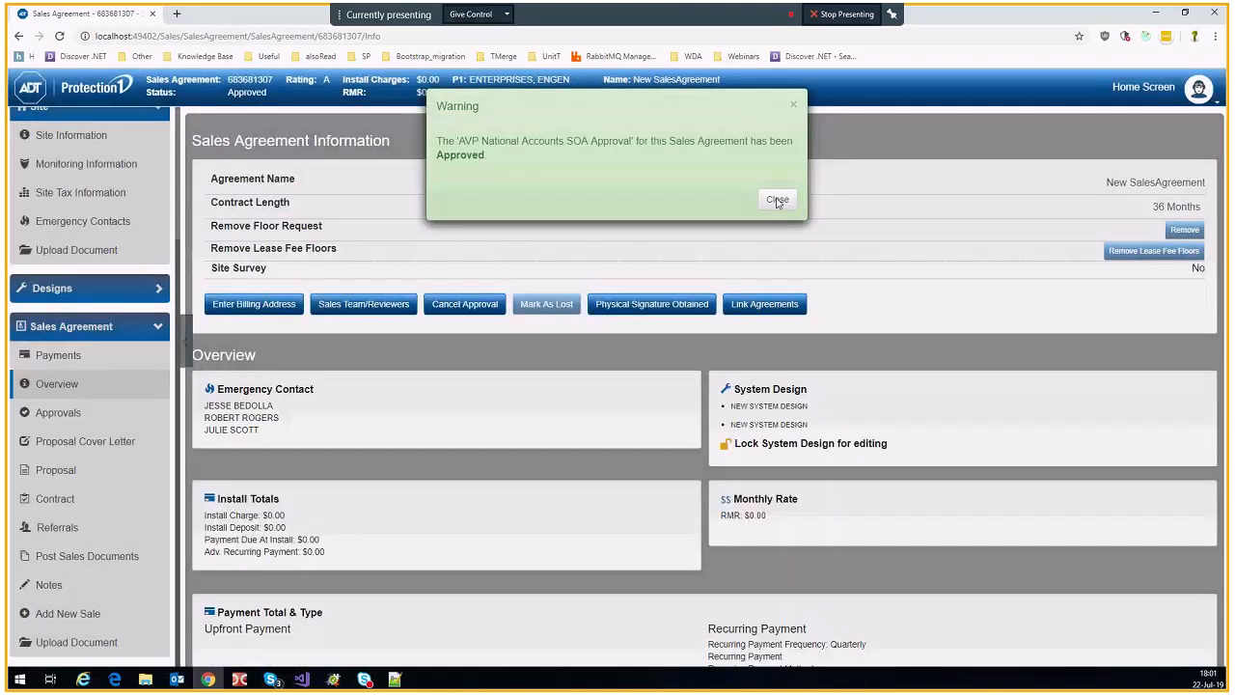
click(777, 200)
click(641, 302)
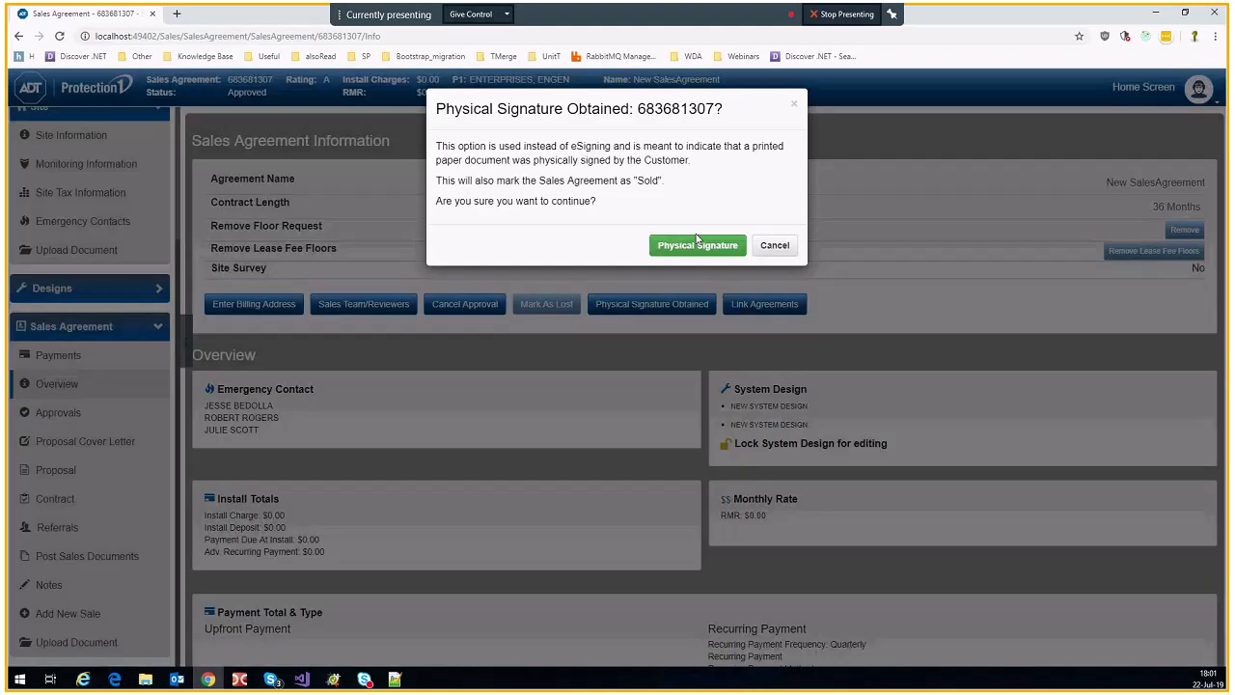
click(696, 245)
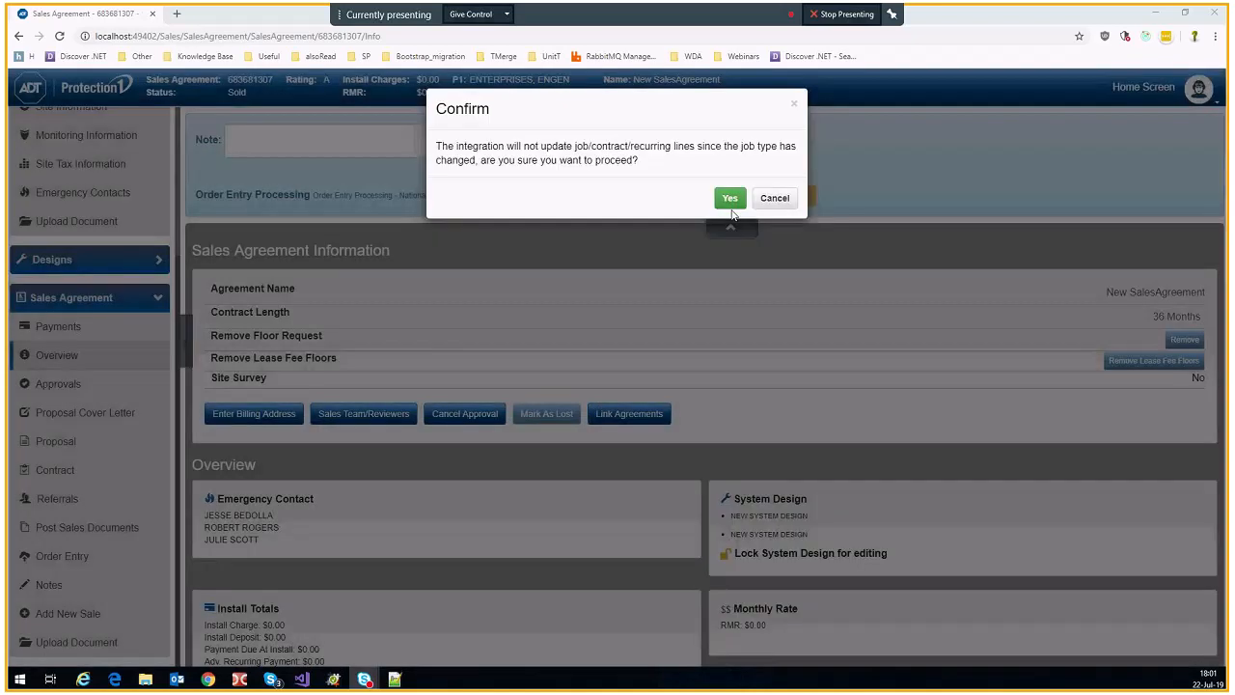
Step: Approve Order Entry Processing - National Accounts, agreeing to proceed without updating the job, contract and recurring lines
click(731, 199)
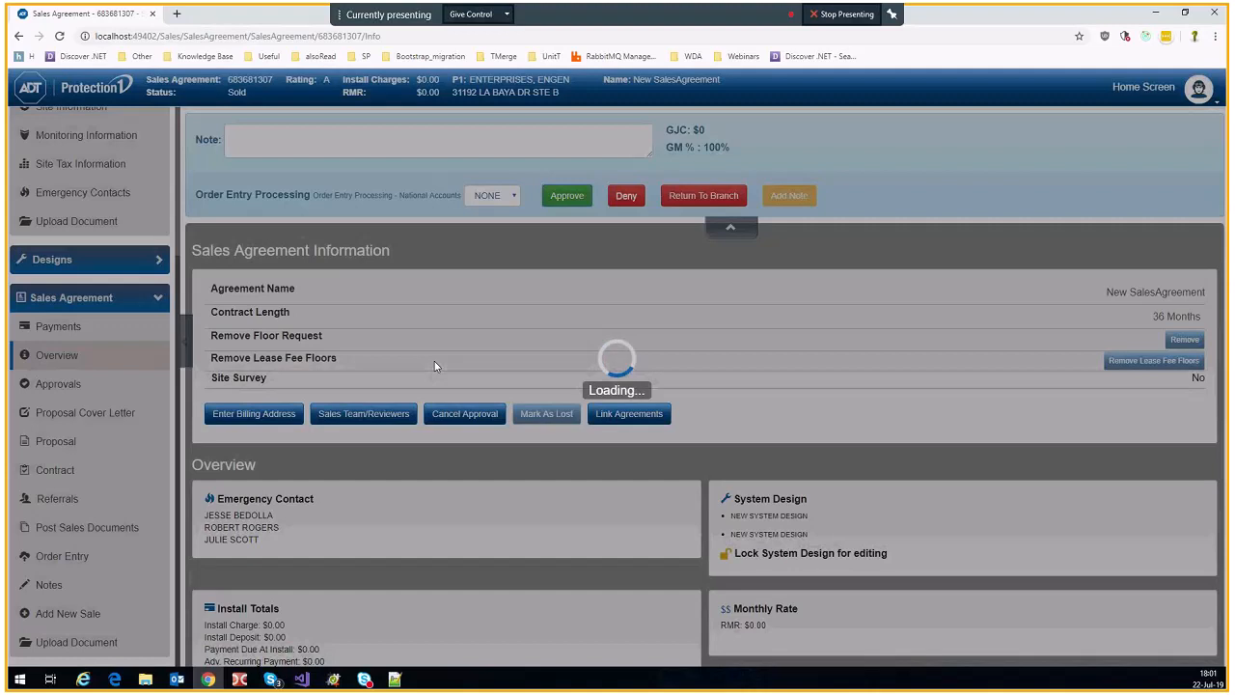
scroll(435, 365, down, 1)
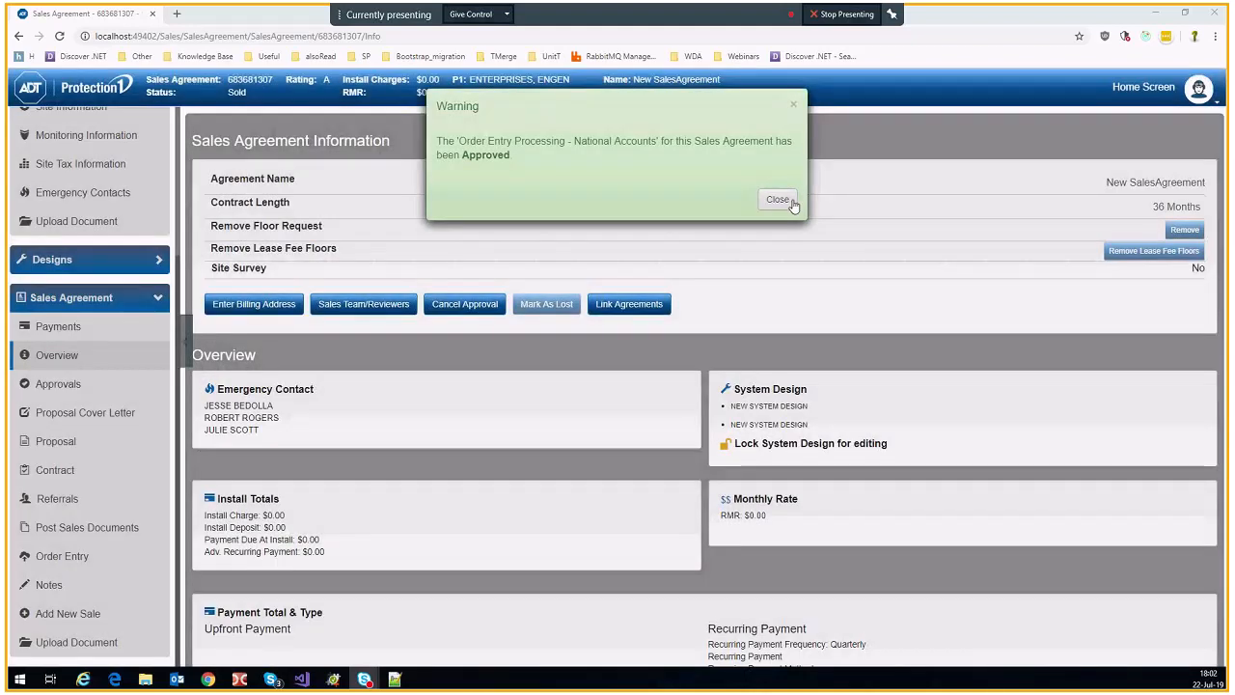
click(778, 199)
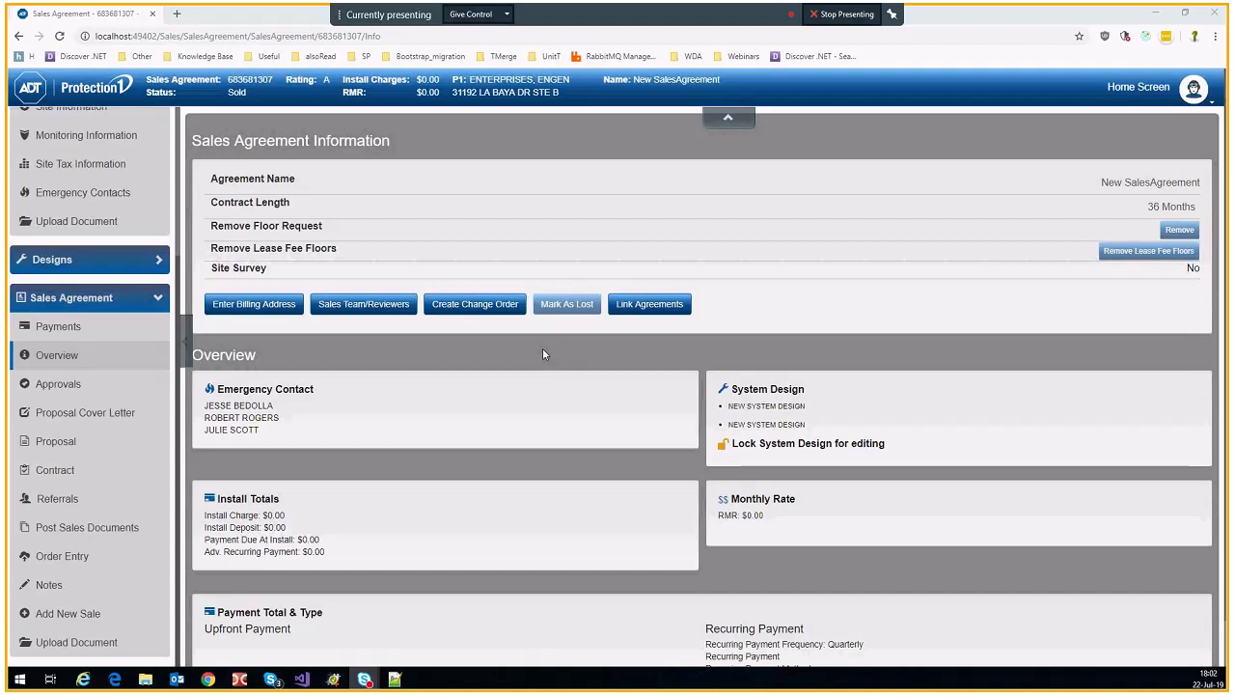
Step: Create Change Order 1 from the sold agreement, including the open New System Design job at the TACO BELL #23051 site
scroll(132, 236, up, 4)
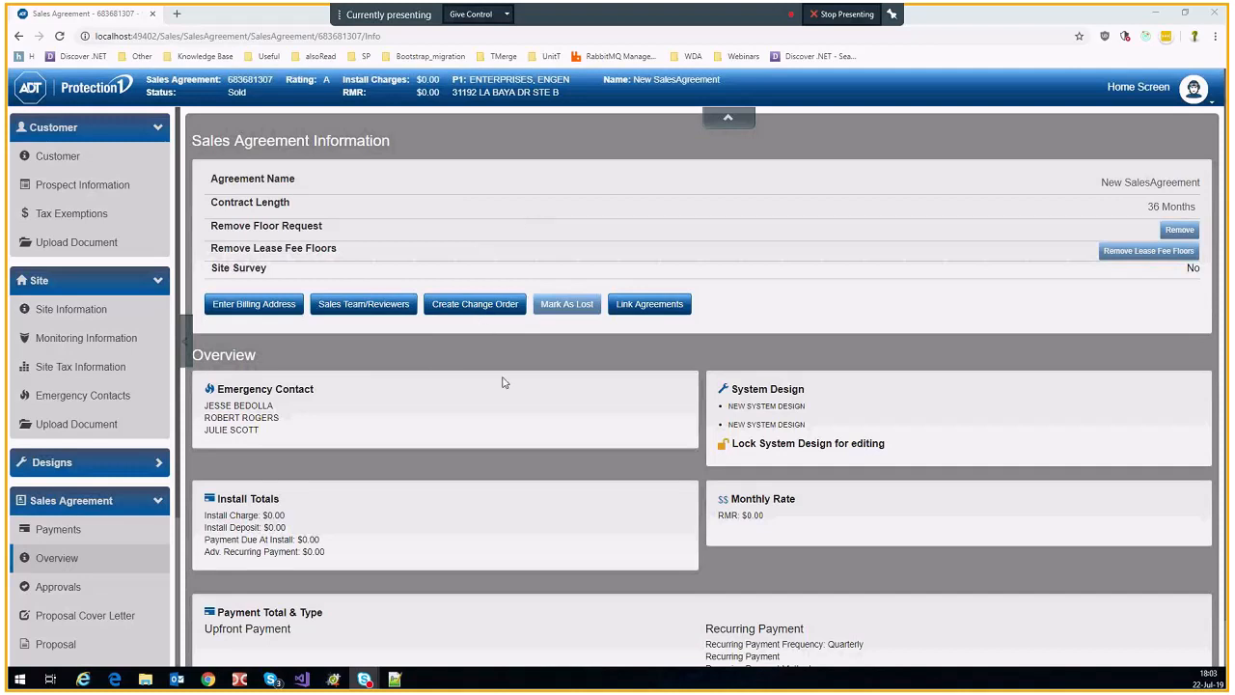
scroll(502, 383, down, 1)
scroll(501, 383, up, 1)
click(491, 310)
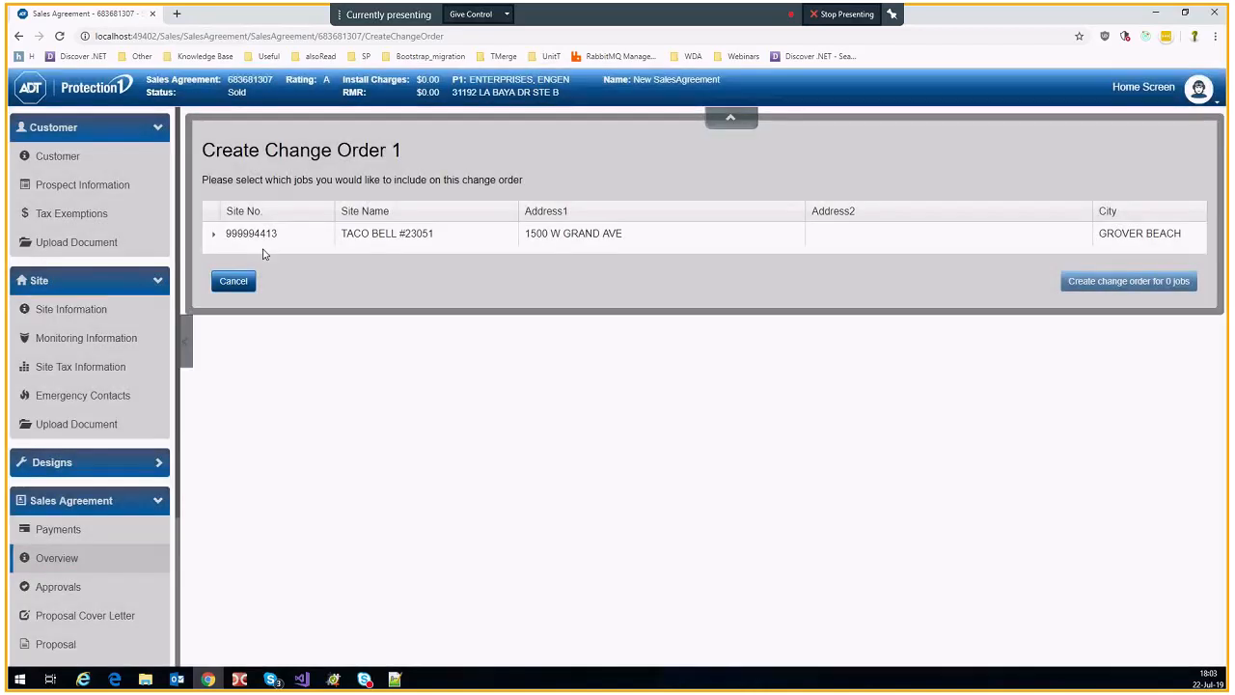
click(214, 237)
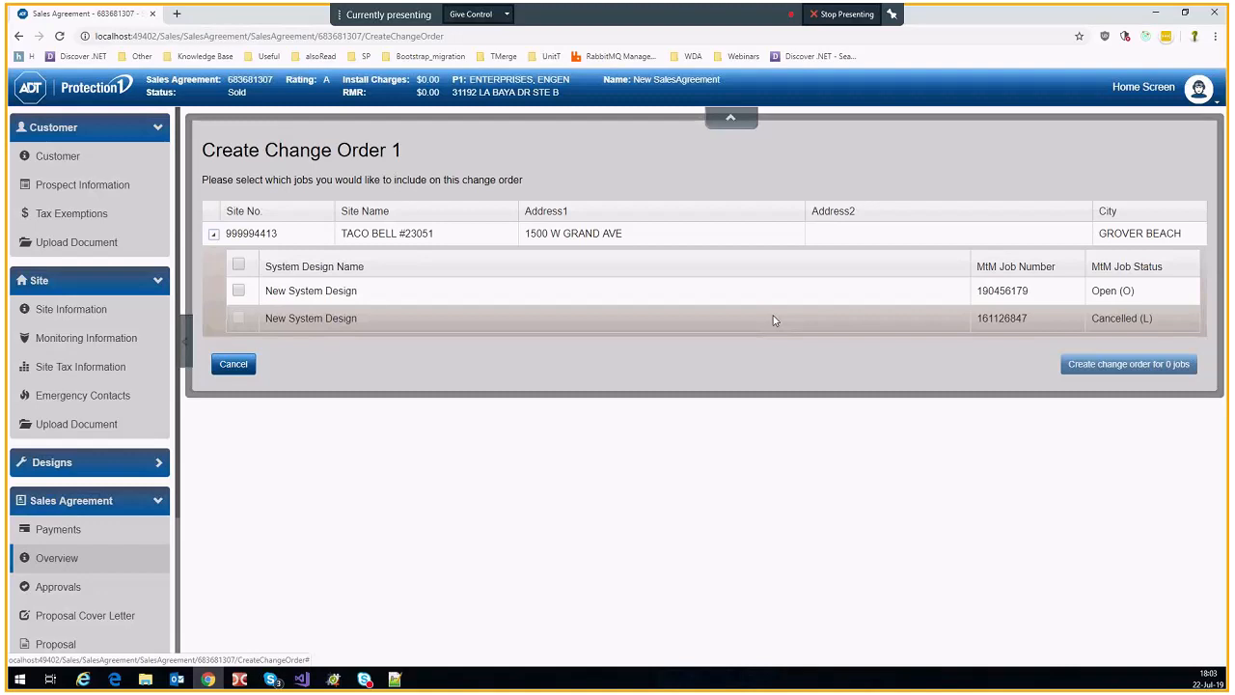
click(239, 266)
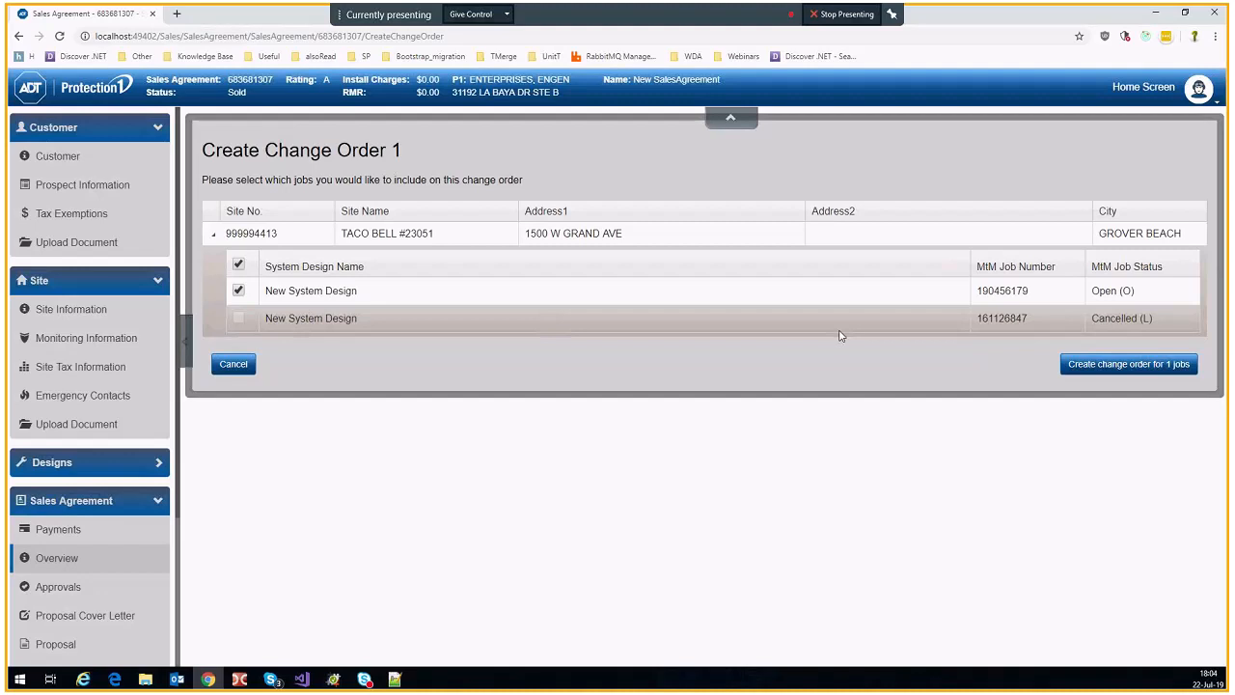
click(1123, 370)
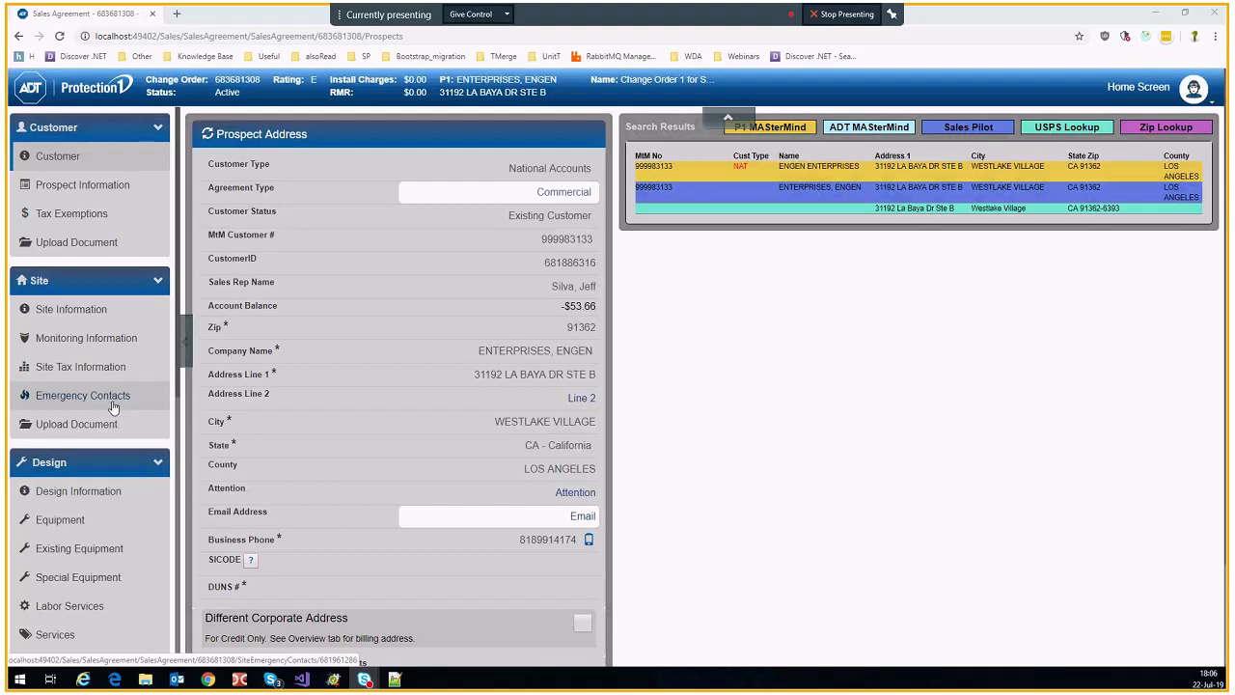
Step: Look through the change order's design options and sales agreement sections, and review its notes
scroll(111, 408, down, 3)
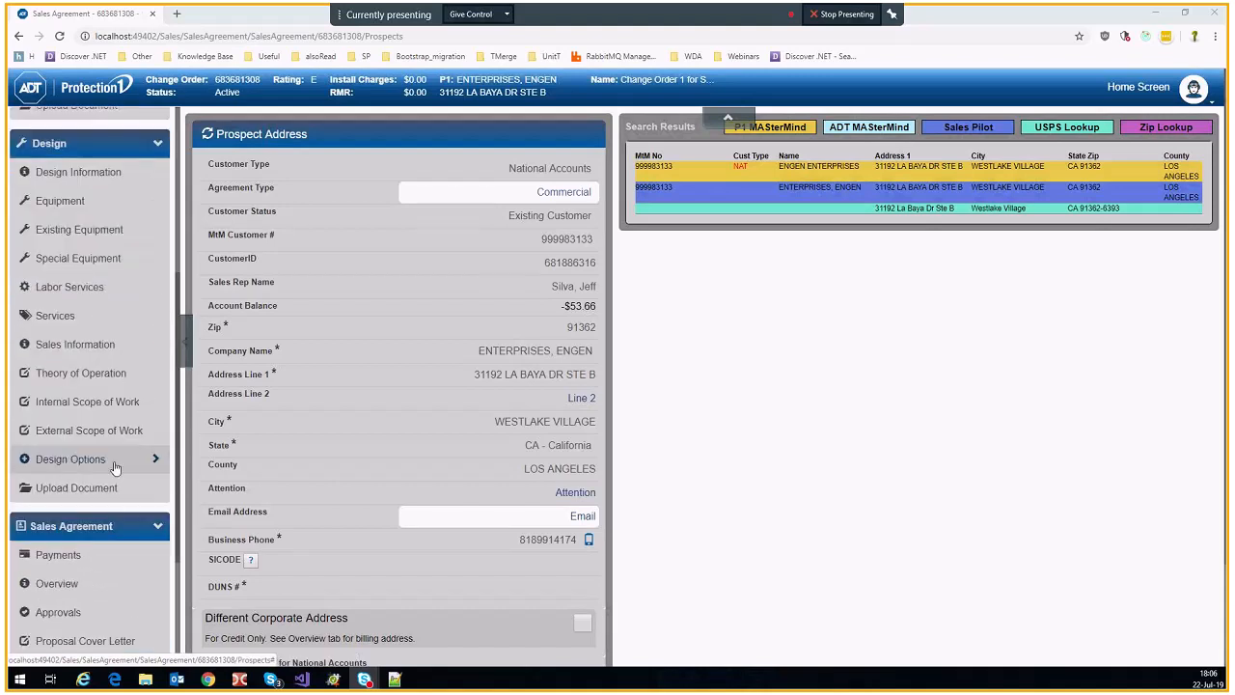
click(115, 463)
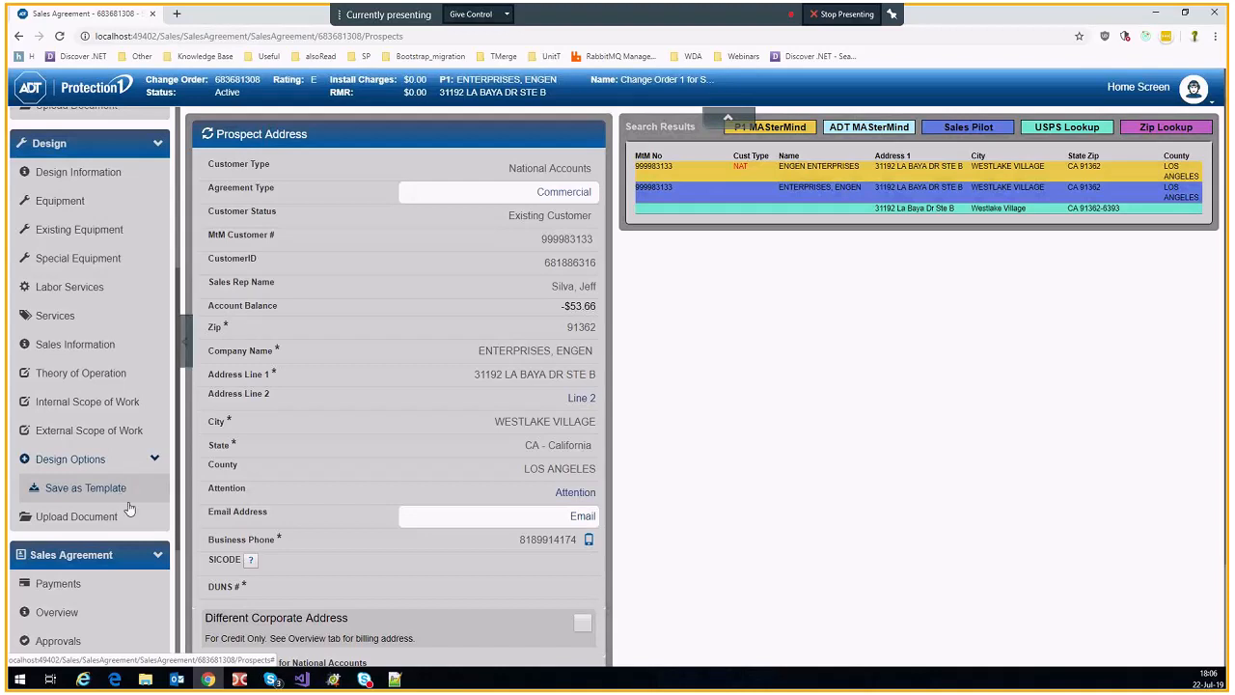
scroll(130, 508, up, 1)
scroll(127, 510, down, 1)
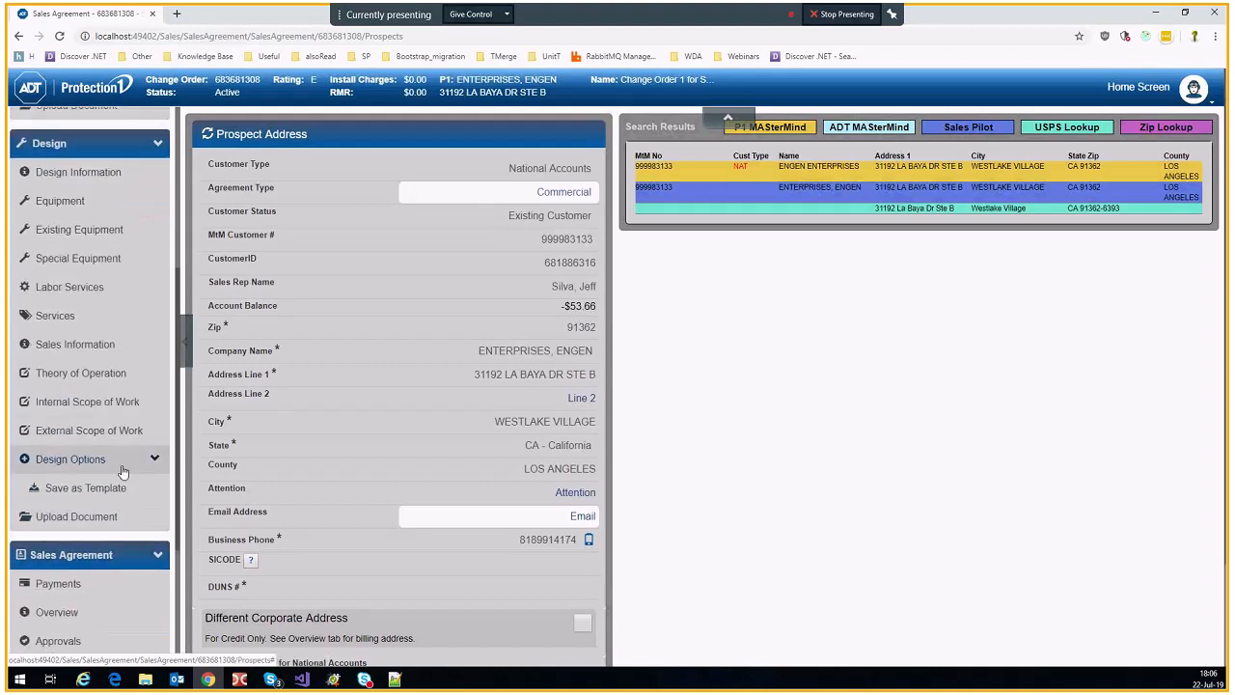
scroll(105, 491, down, 3)
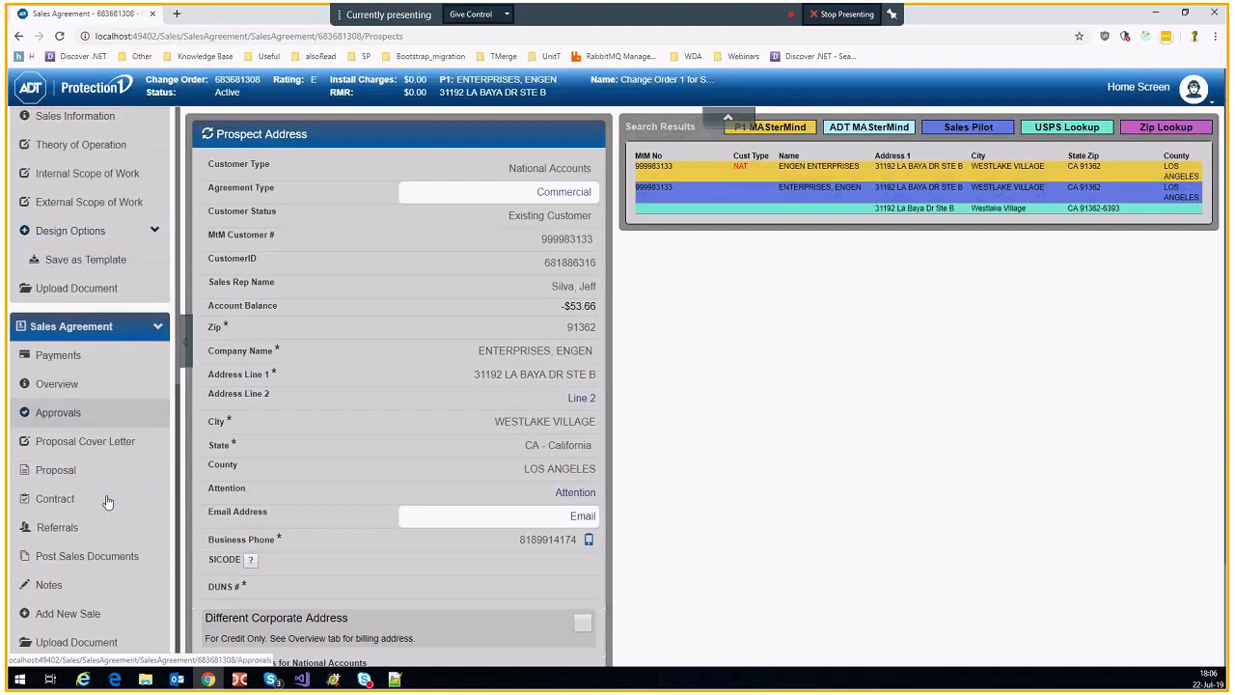
click(56, 586)
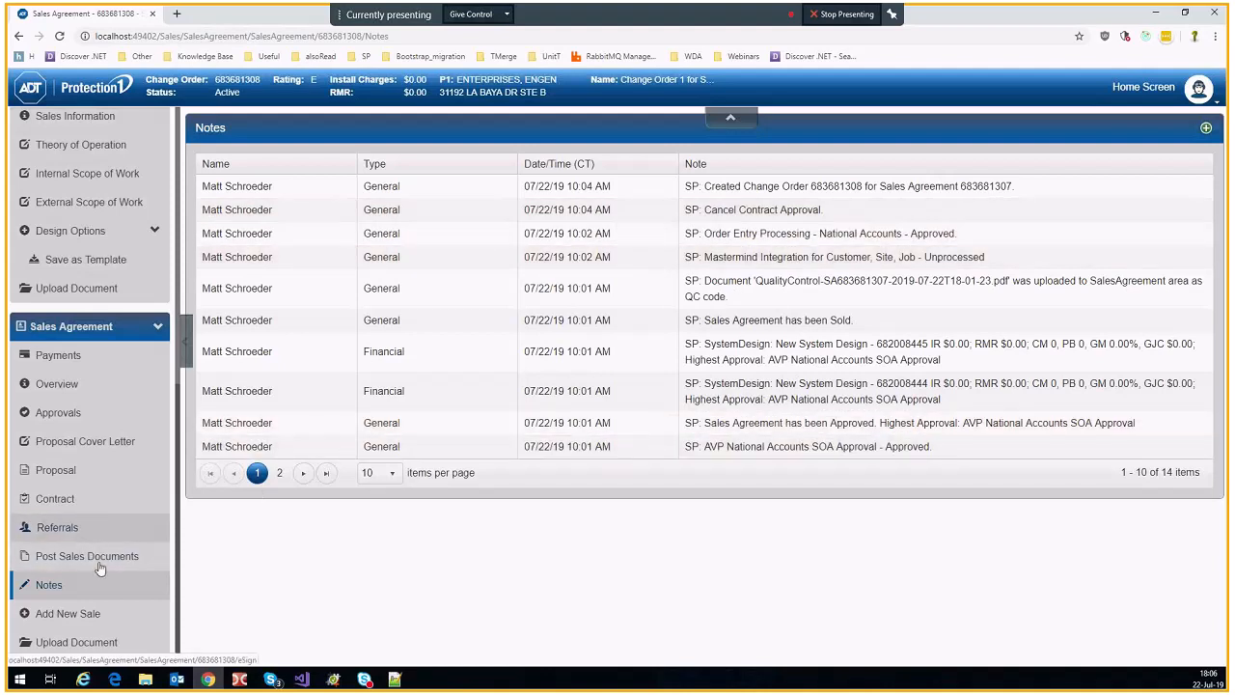
Step: Review the change order's payment methods, upfront payment and recurring payment sections
click(67, 363)
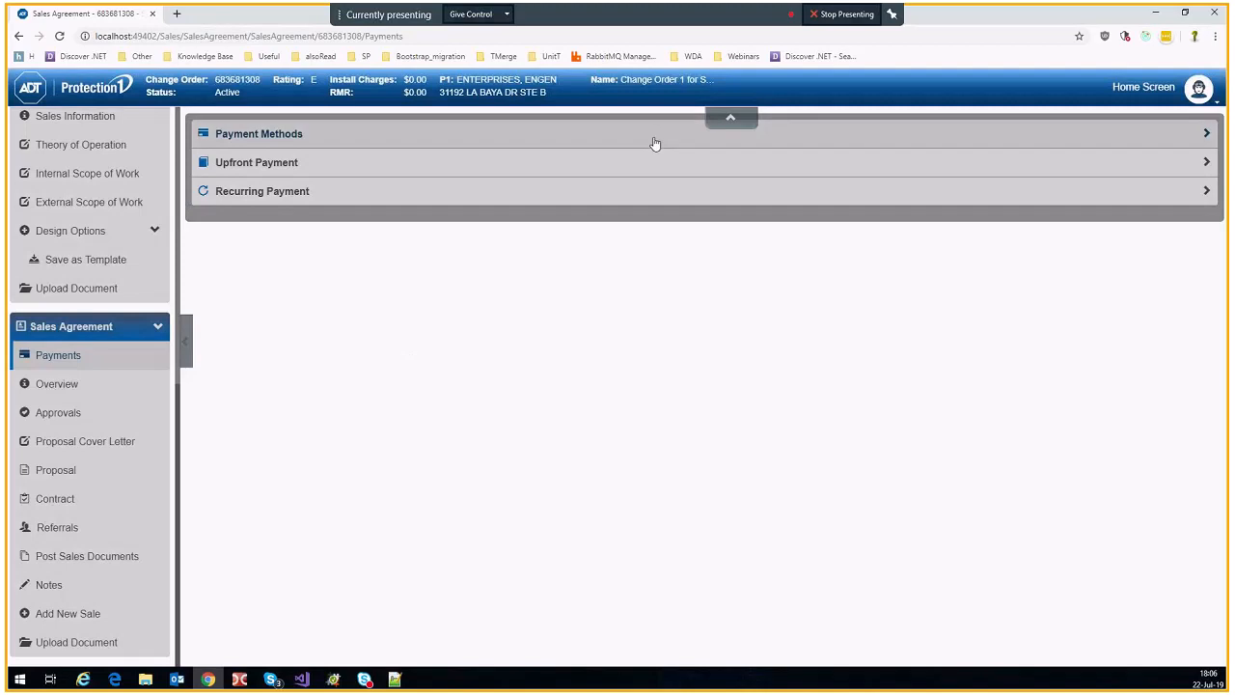
click(646, 135)
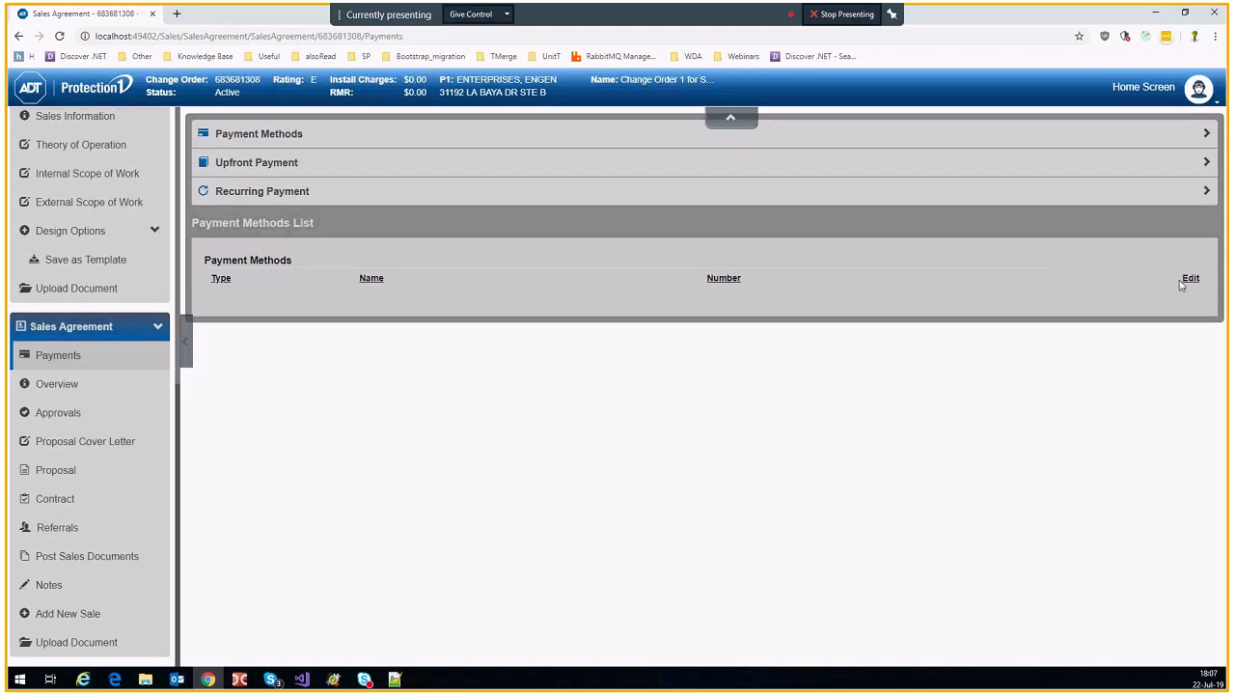
click(740, 166)
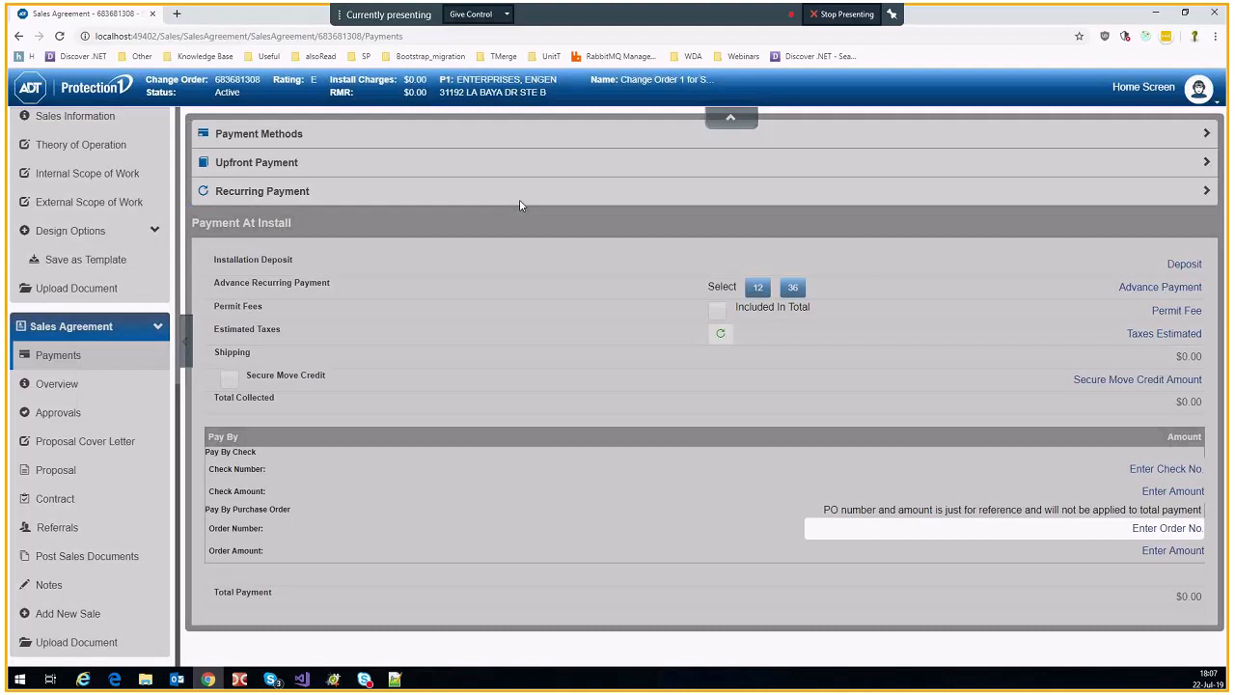
click(519, 199)
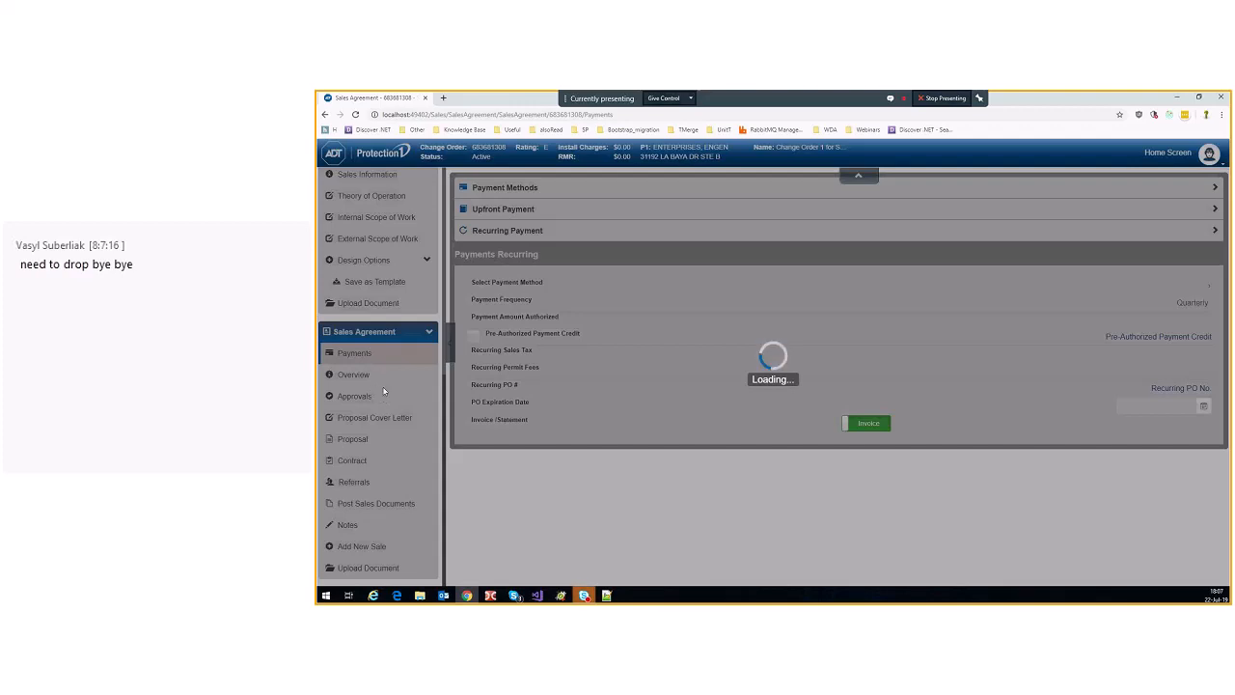
Step: View the location address in the change order's site information
scroll(383, 391, up, 4)
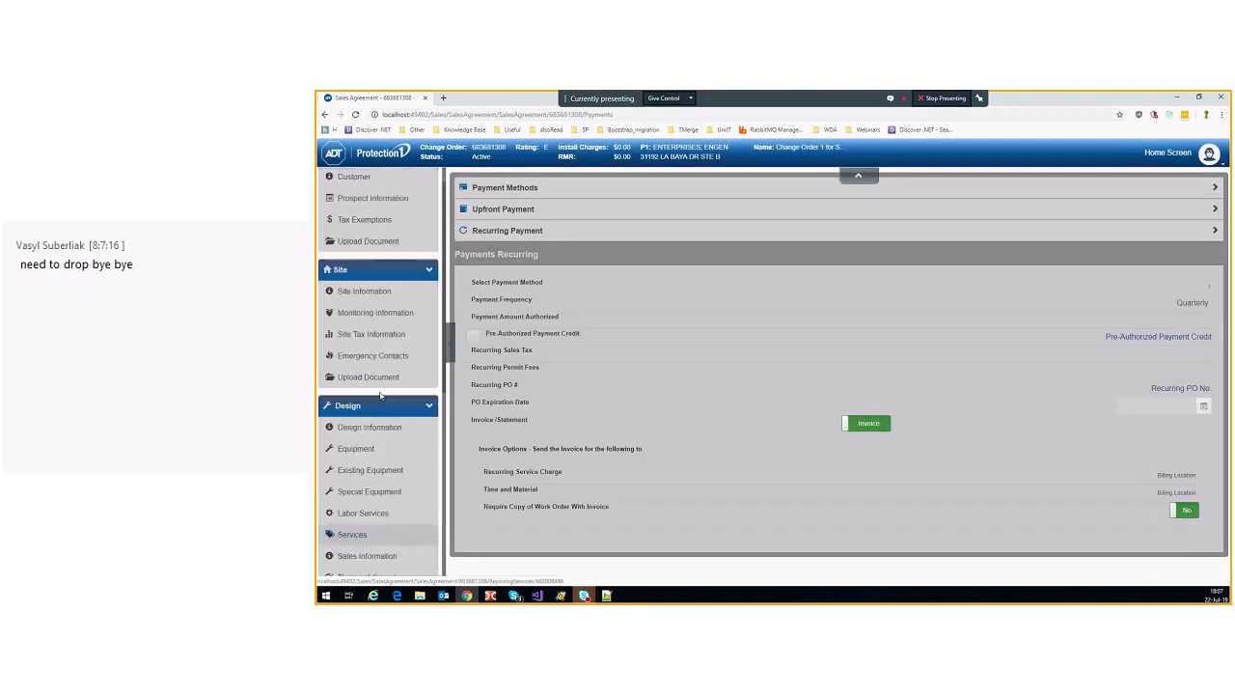
scroll(380, 394, down, 1)
click(377, 249)
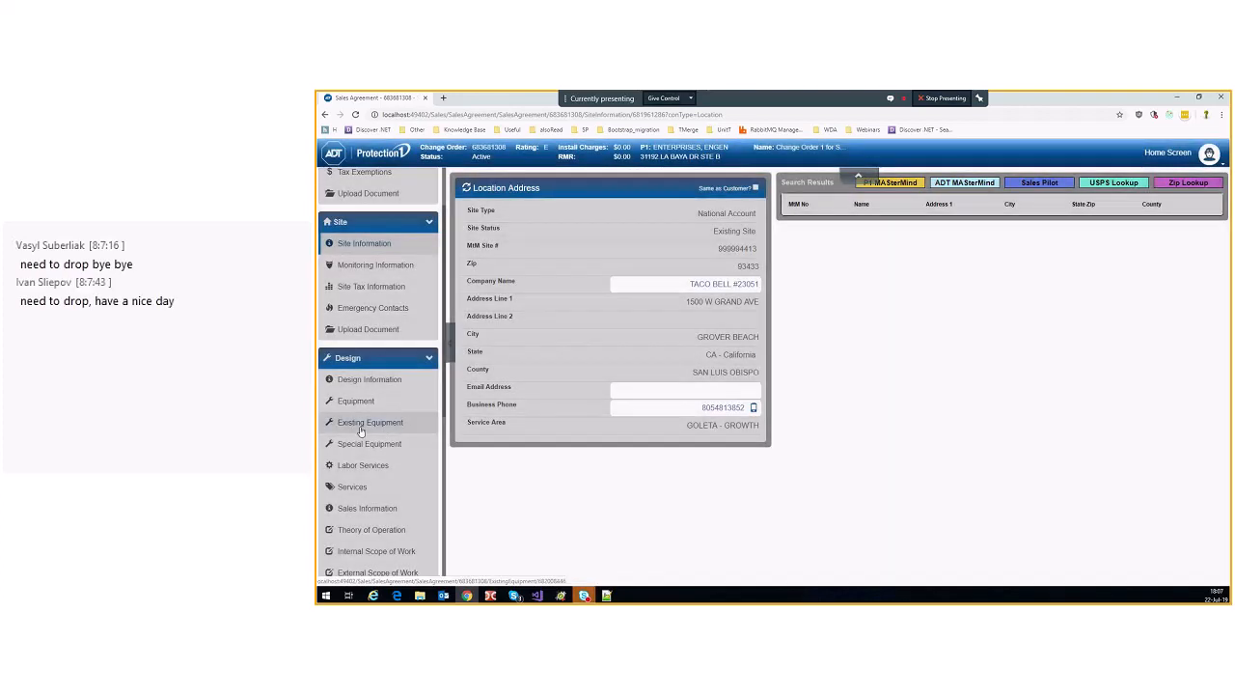
Step: Add one 2Gig 2GIG-CP81-345E Go Control Security & Home Automation Control Panel to the change order's equipment
click(357, 401)
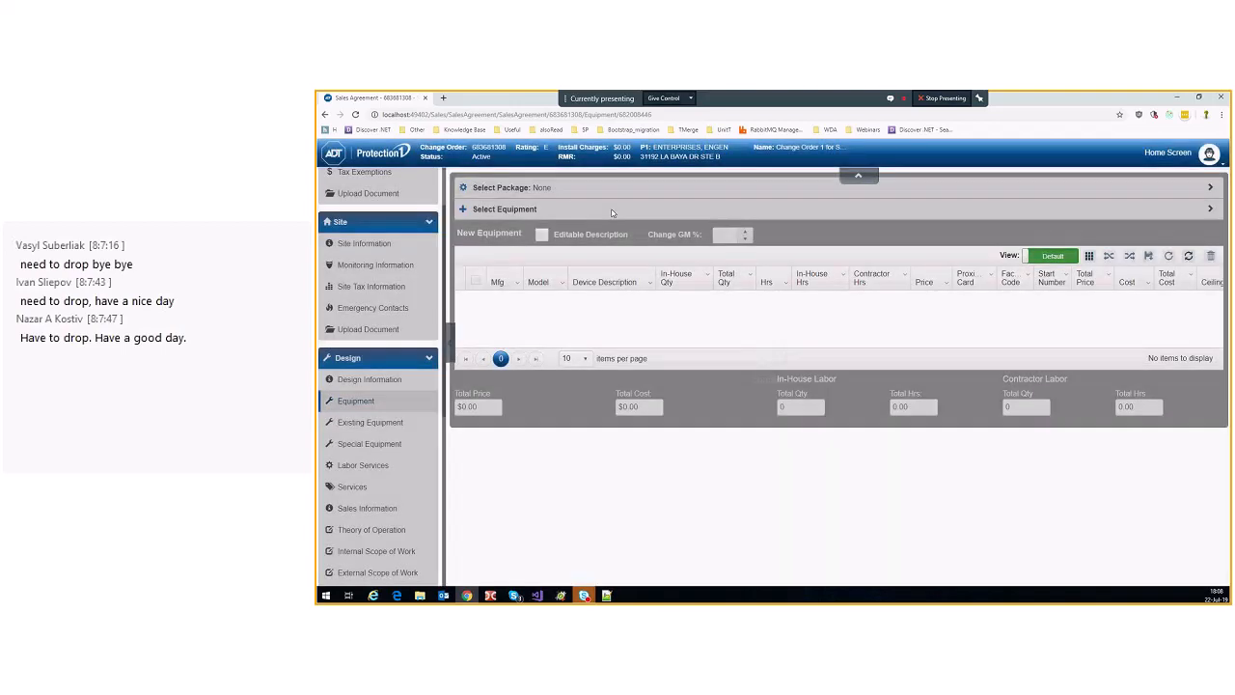
click(613, 208)
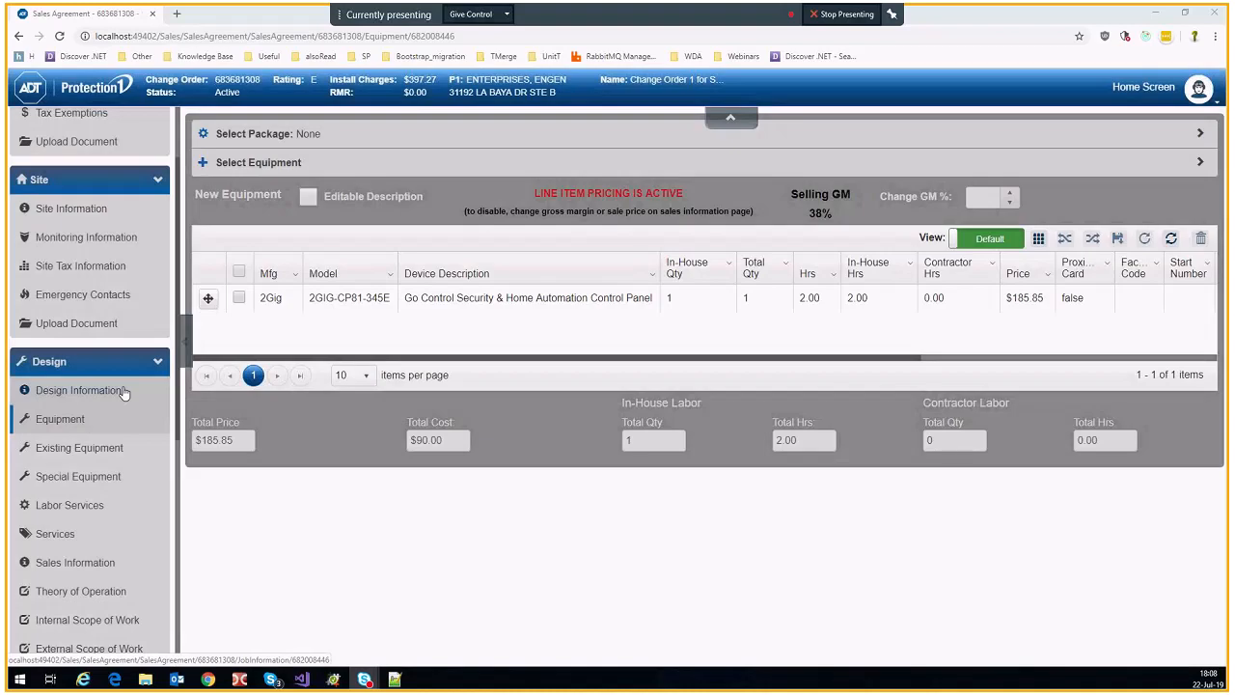
Step: Return to the sales dashboard and open the original sold agreement that the change order was made from
scroll(97, 472, down, 5)
scroll(97, 477, up, 5)
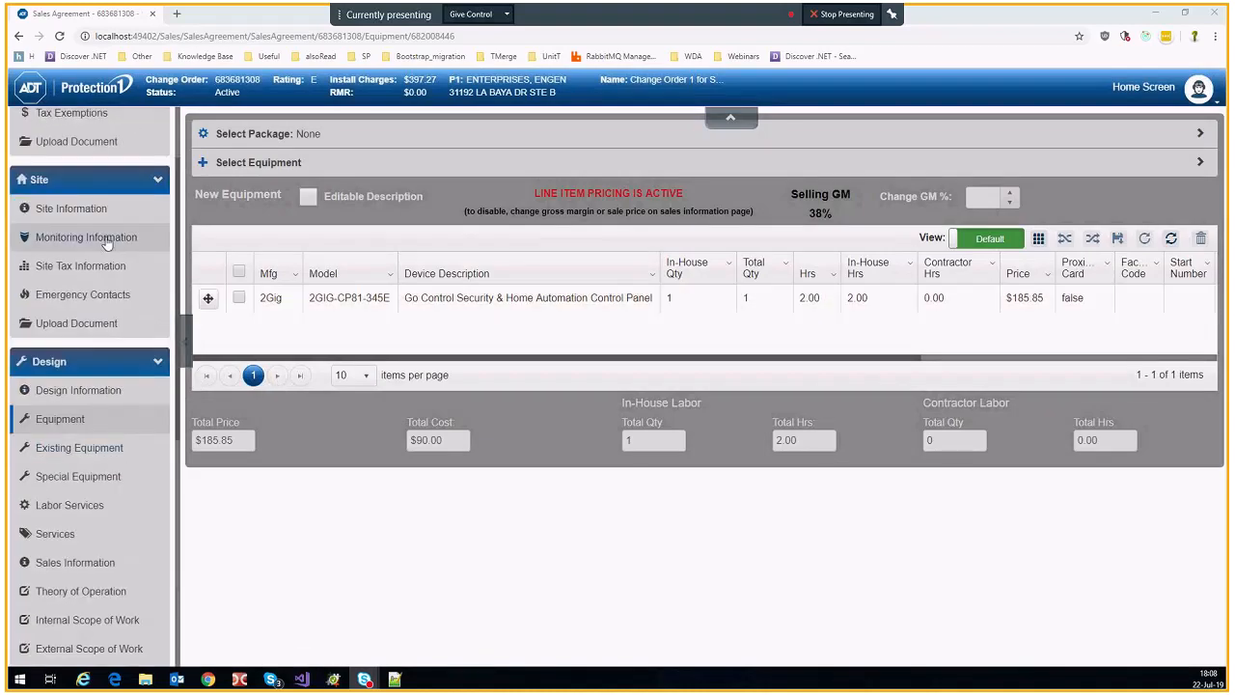
scroll(106, 244, up, 2)
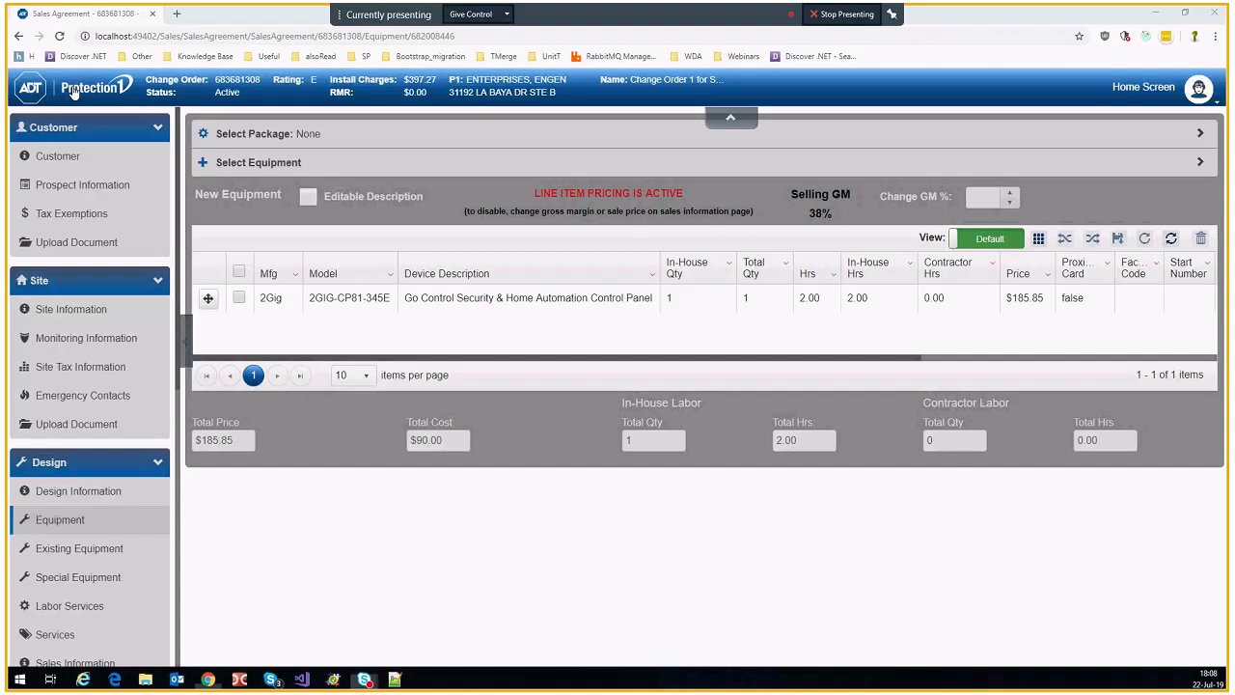
click(73, 90)
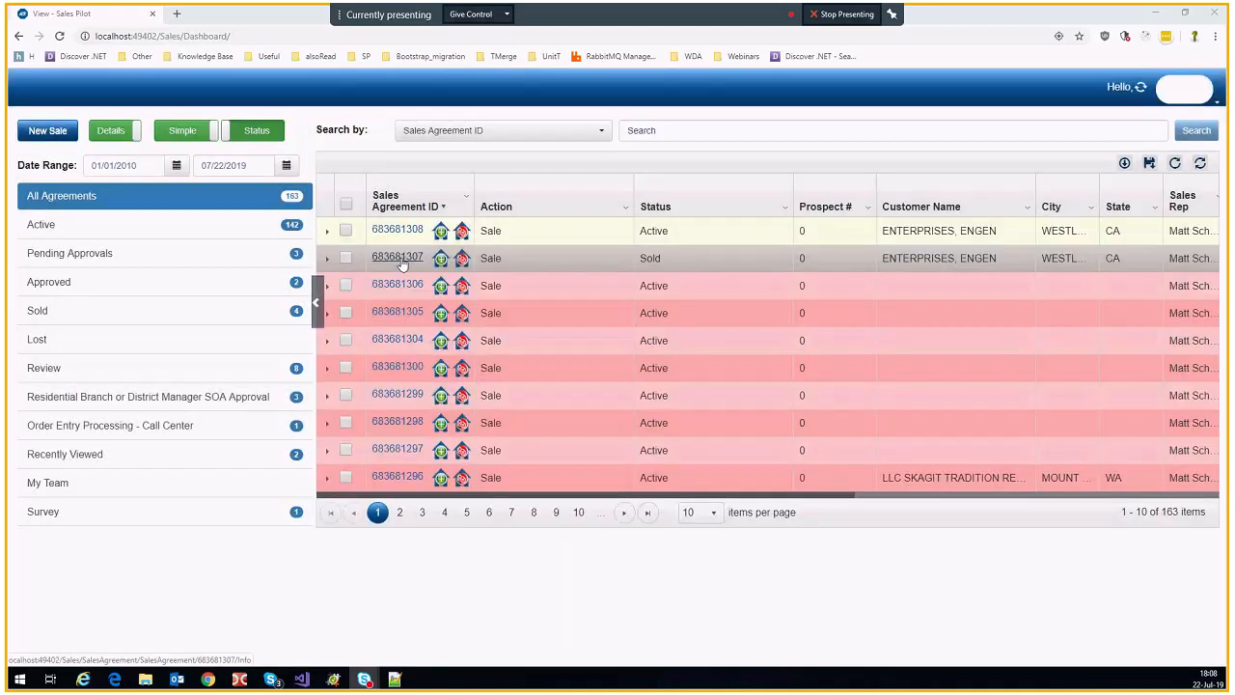
click(403, 261)
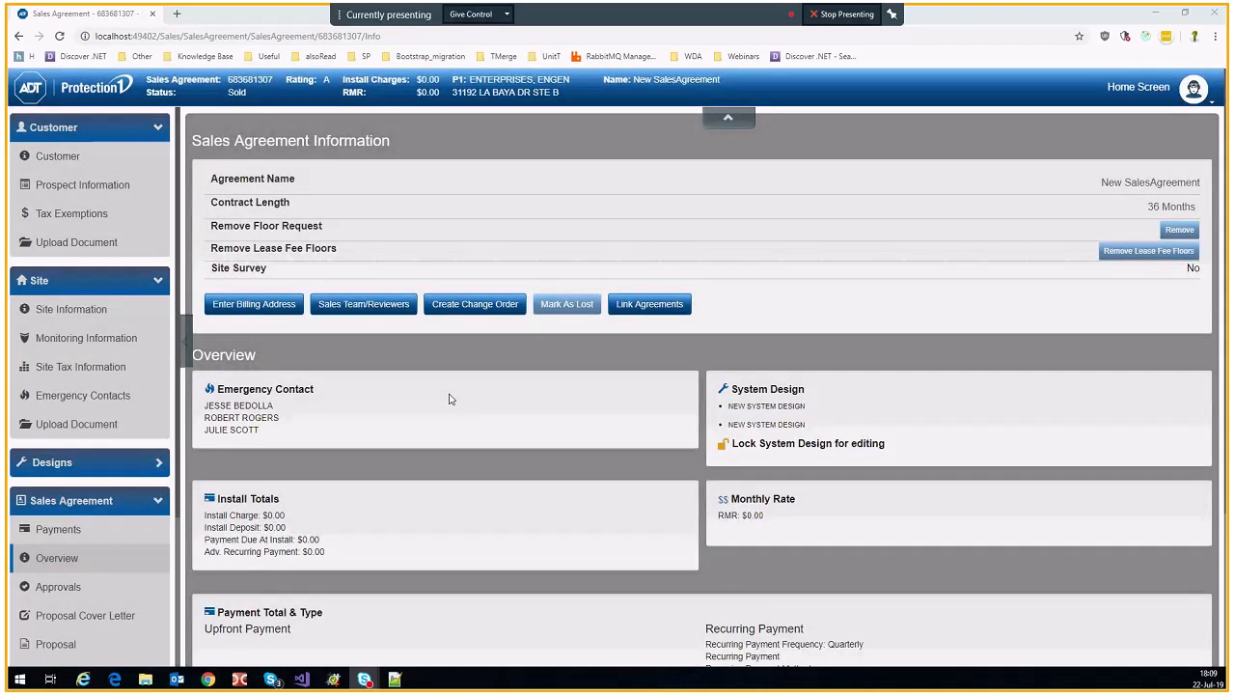
Step: Check the original agreement's change order list and expand the Change Order 1 entry to view its system design details
scroll(448, 398, down, 3)
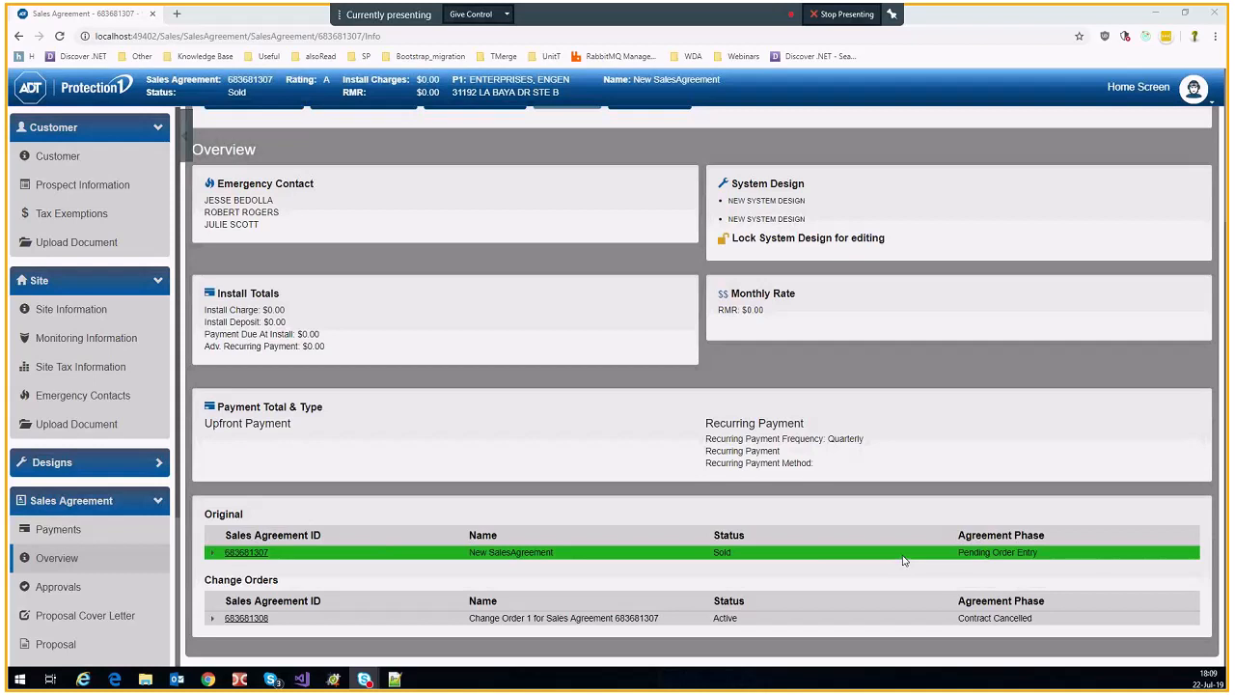
click(212, 617)
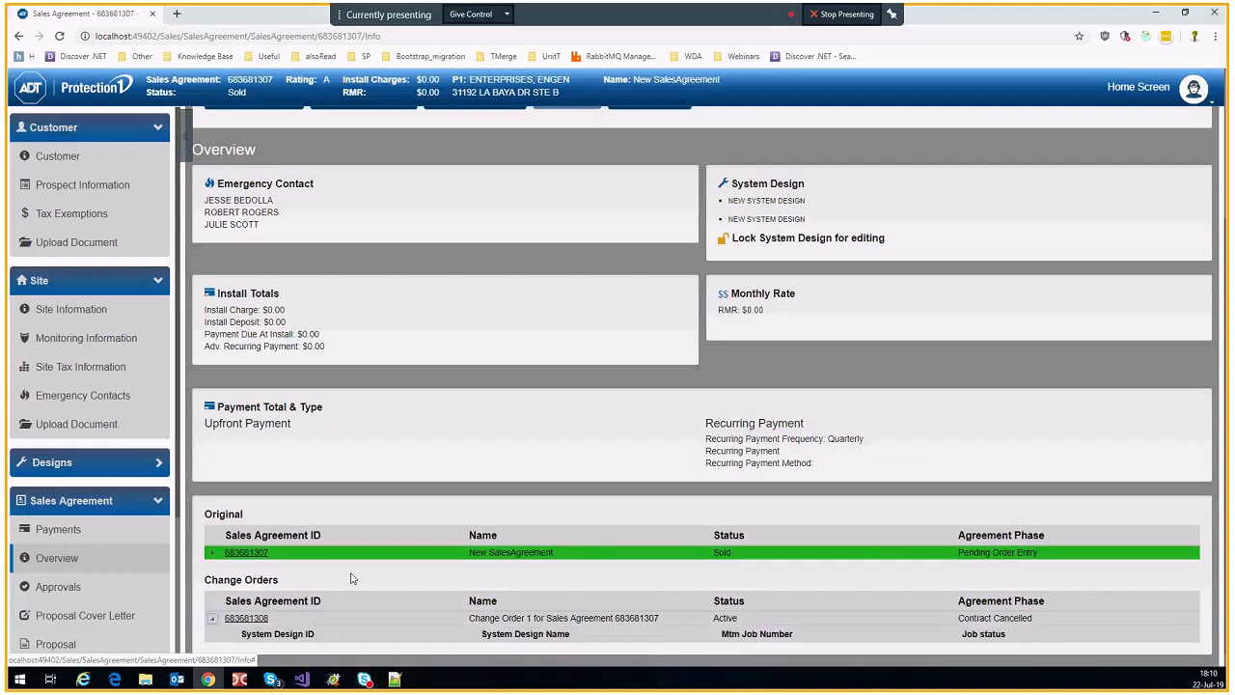
scroll(351, 578, down, 1)
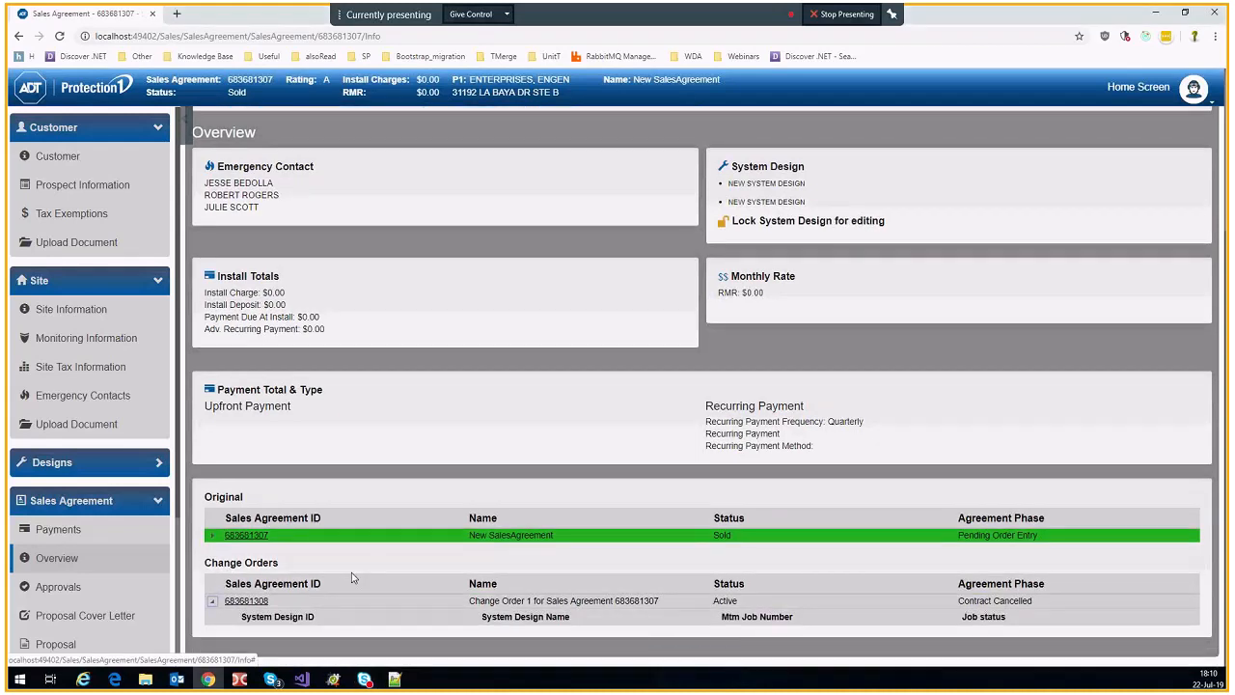
scroll(386, 608, down, 1)
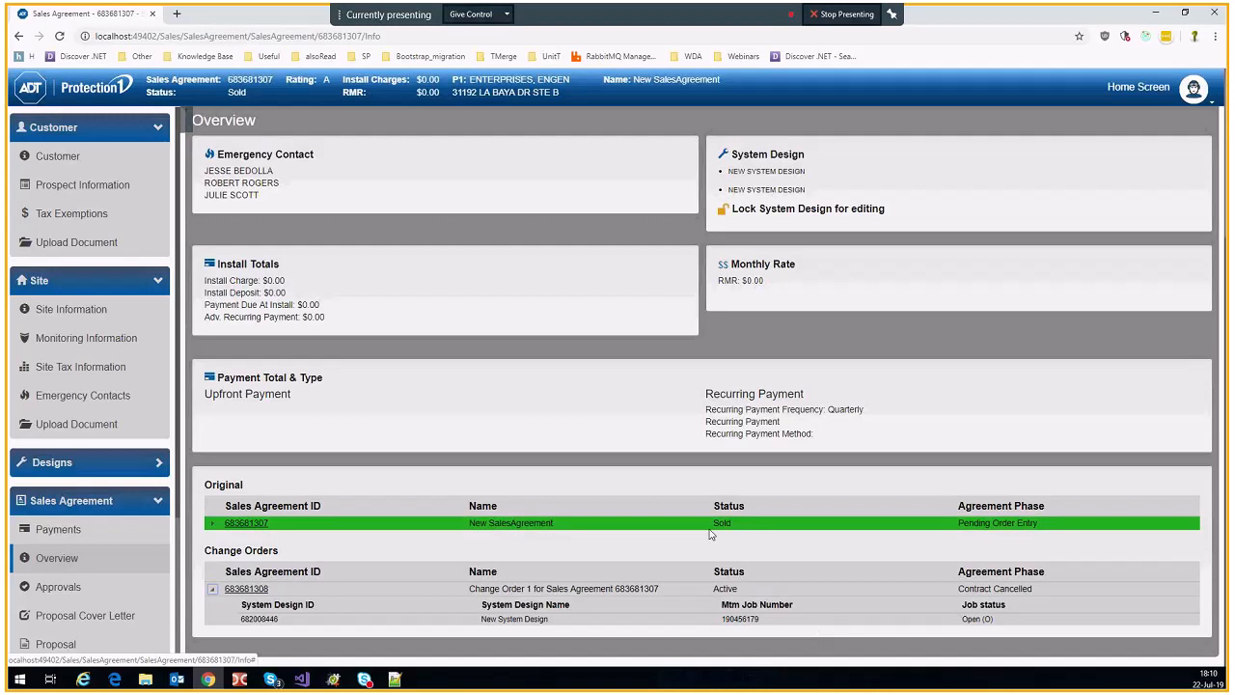
Step: Create Change Order 2 from the original agreement, including the open job at the TACO BELL #23051 site
scroll(605, 509, up, 1)
scroll(605, 510, up, 5)
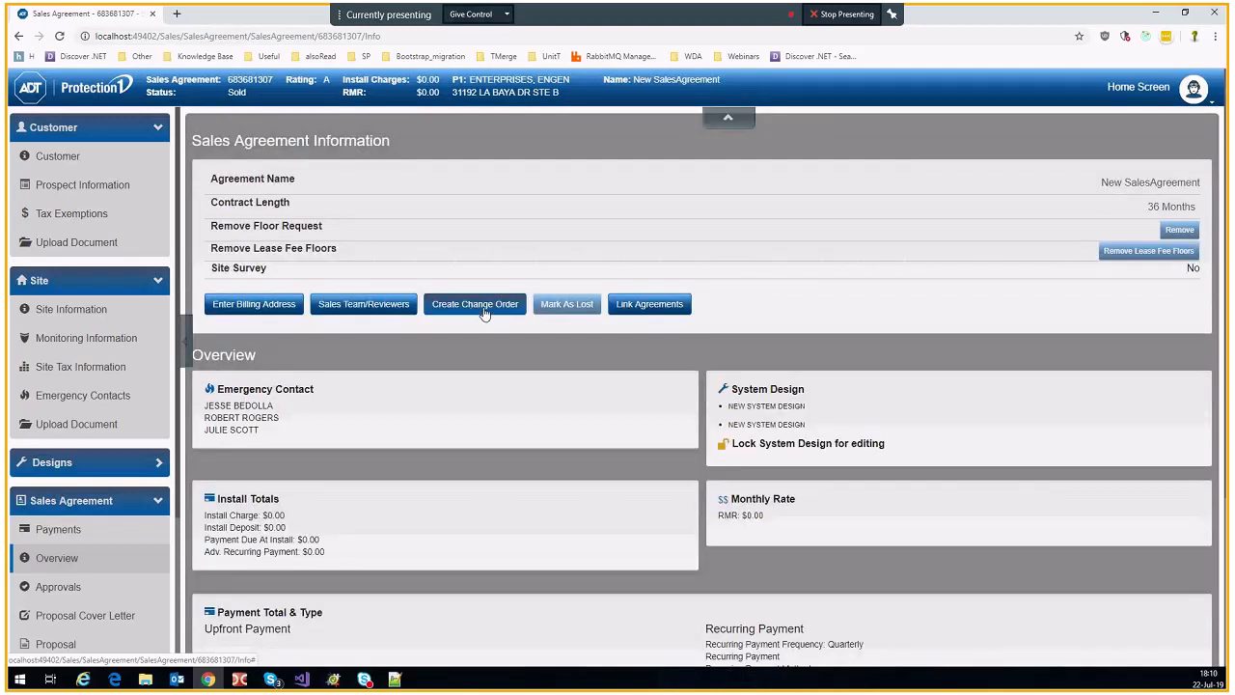
click(474, 304)
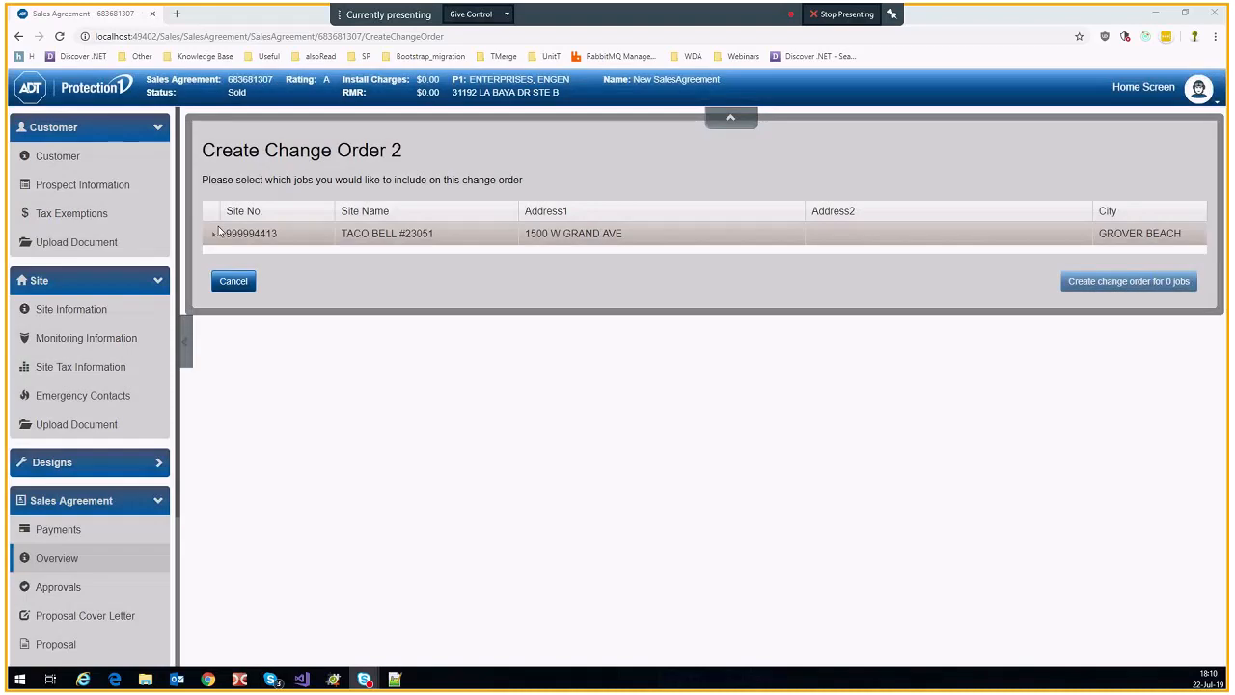
click(213, 233)
double_click(397, 149)
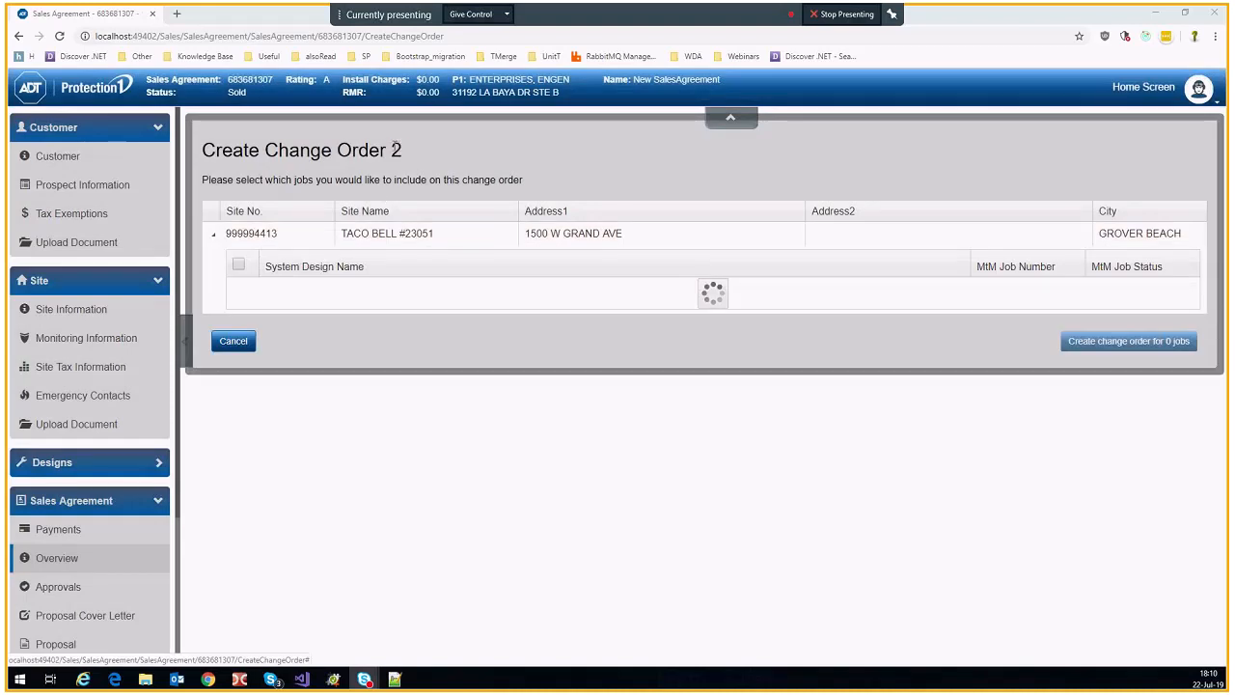
drag(368, 152, 418, 149)
click(413, 155)
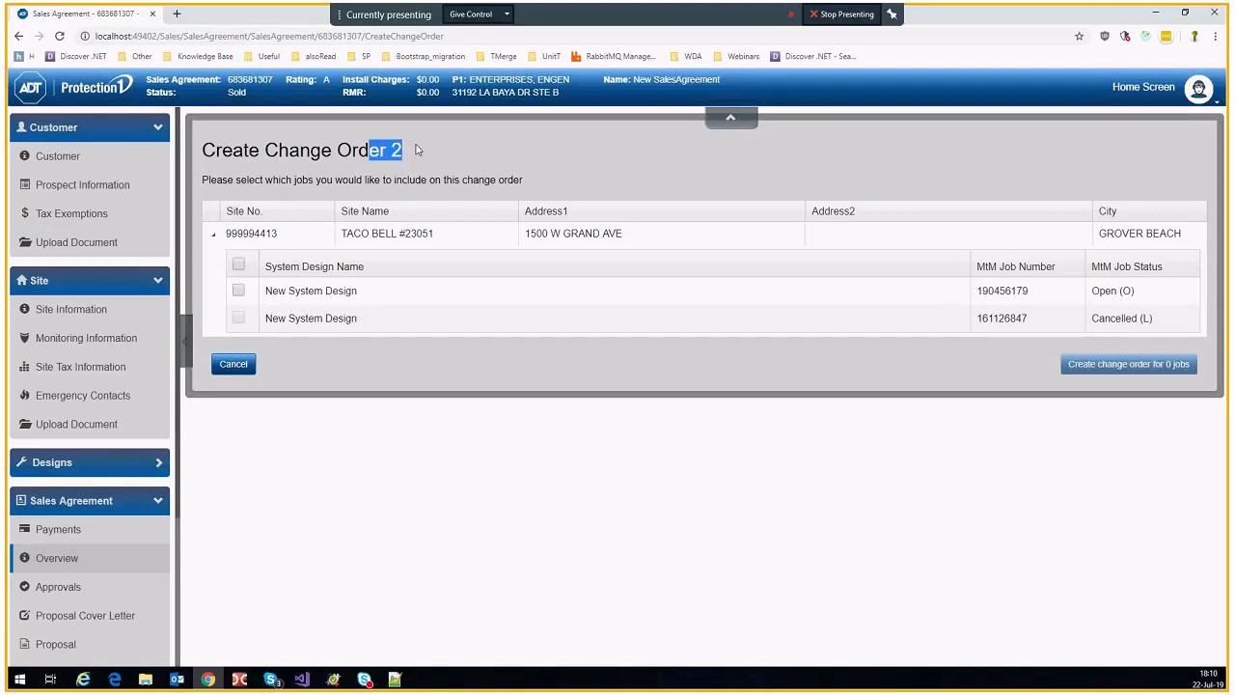
click(417, 151)
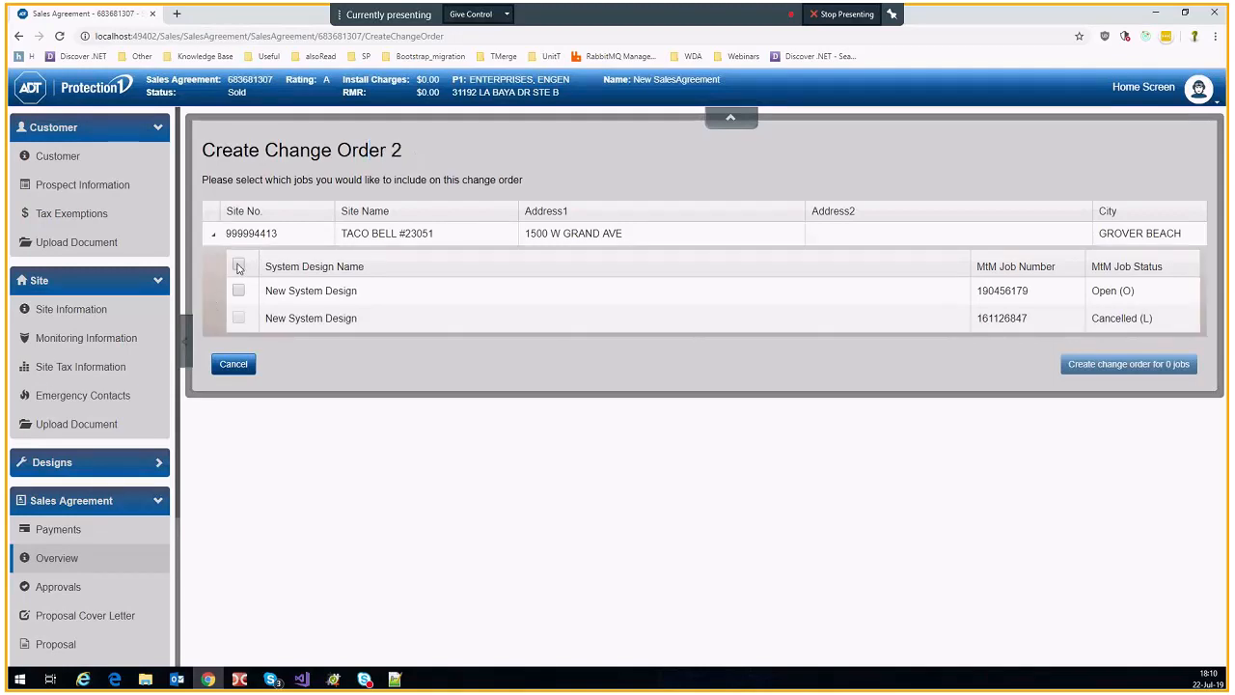
click(239, 267)
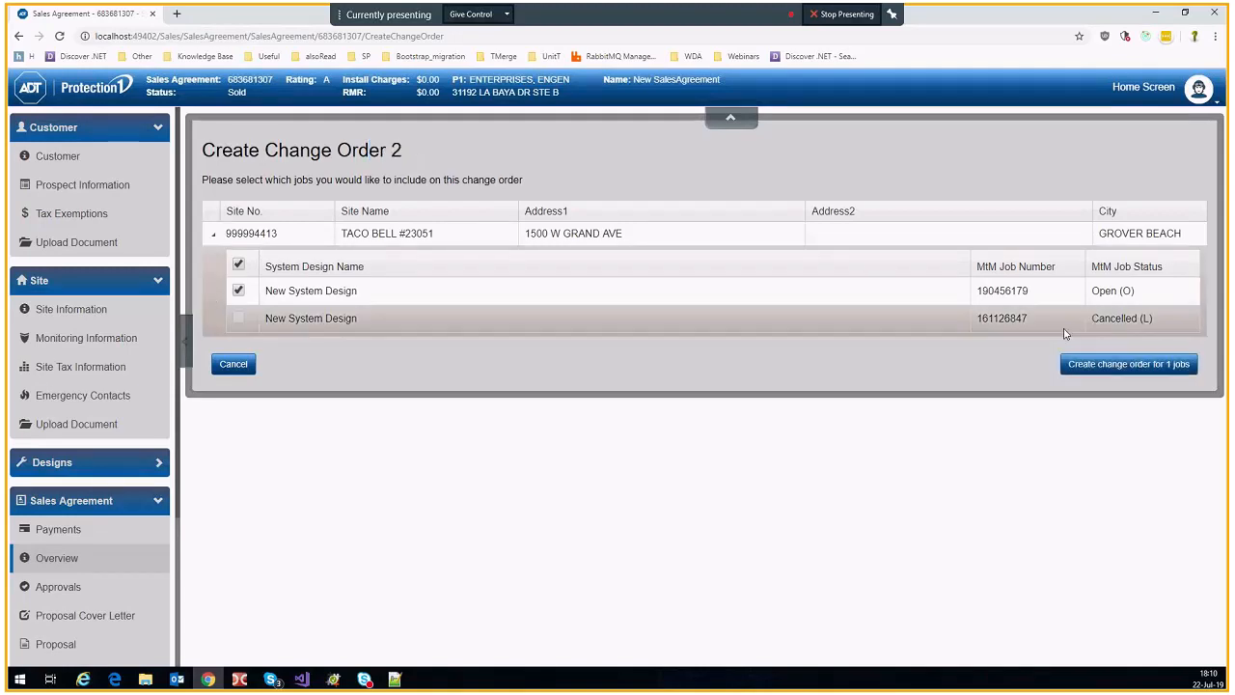
click(1129, 367)
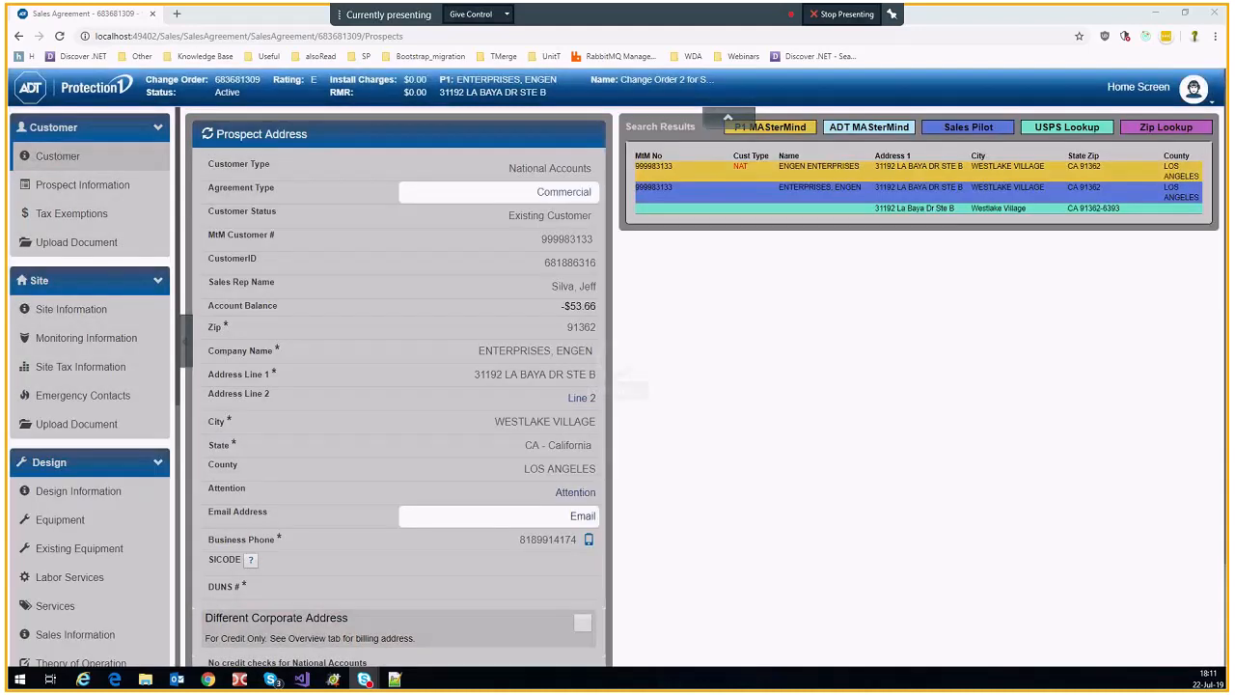
Step: Add one 2Gig 2GIG-CP81-345E Go Control Security & Home Automation Control Panel and one 2GIG-TS1-E Wireless Touch Screen Keypad to Change Order 2's equipment
scroll(73, 429, down, 3)
click(78, 357)
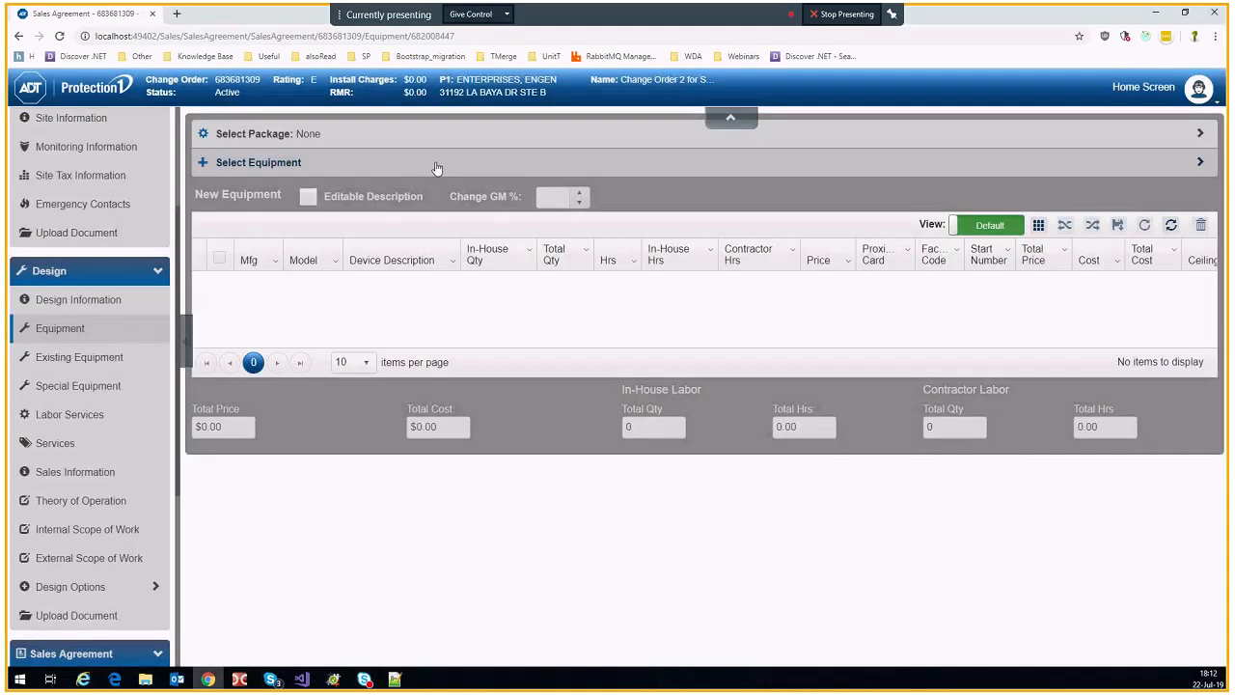
click(436, 168)
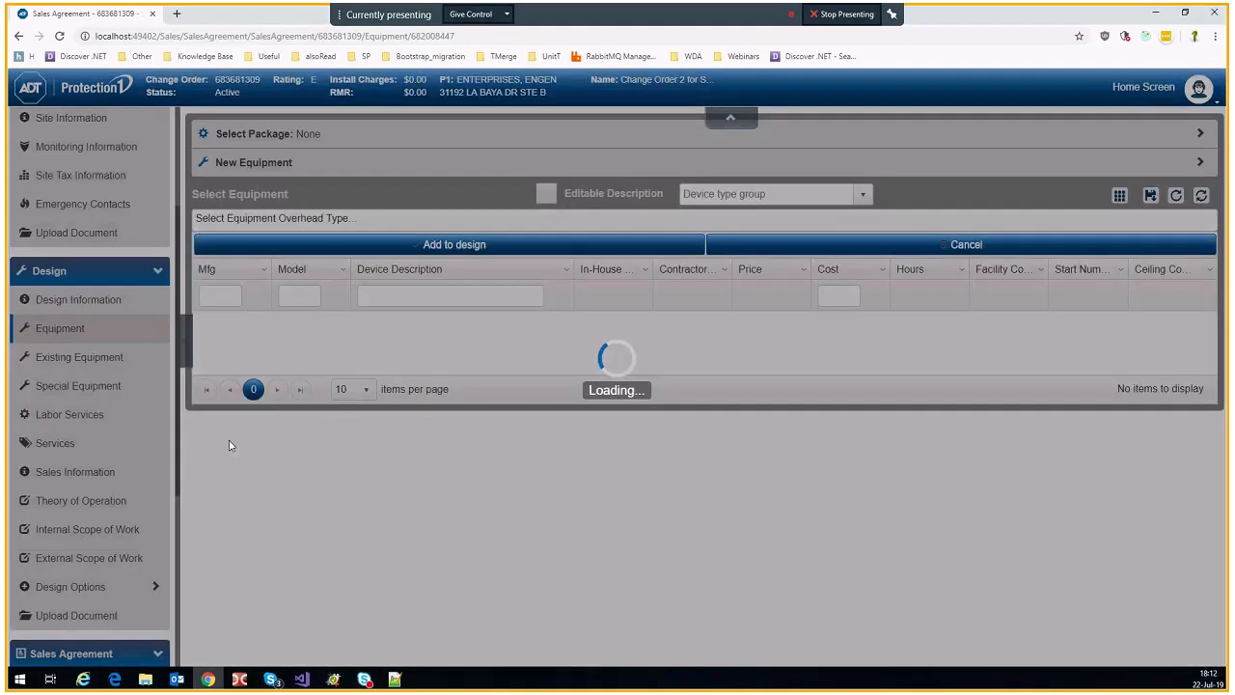
click(629, 365)
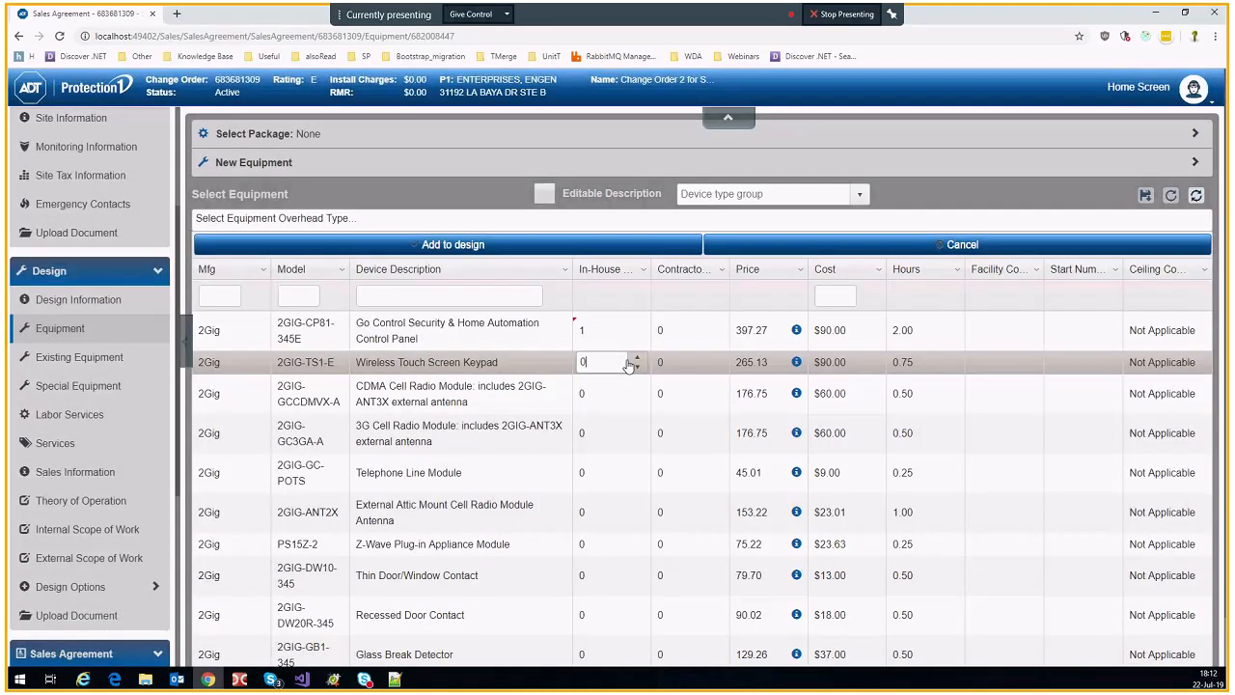
click(636, 358)
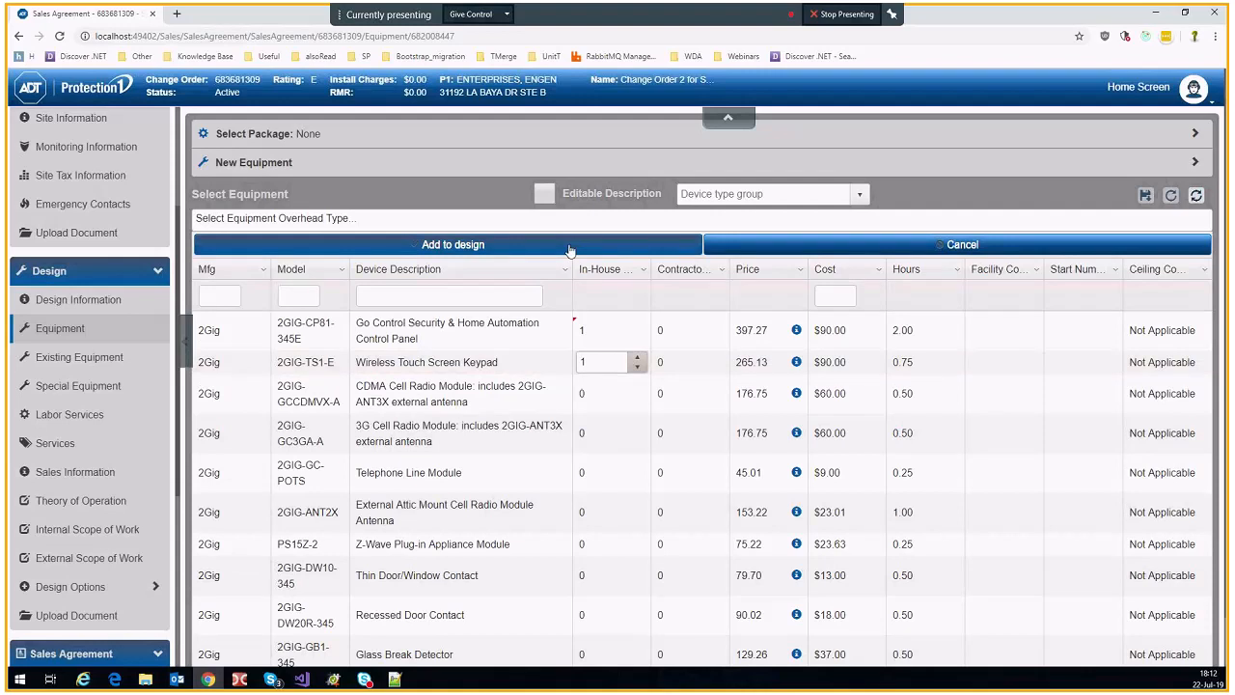
click(570, 250)
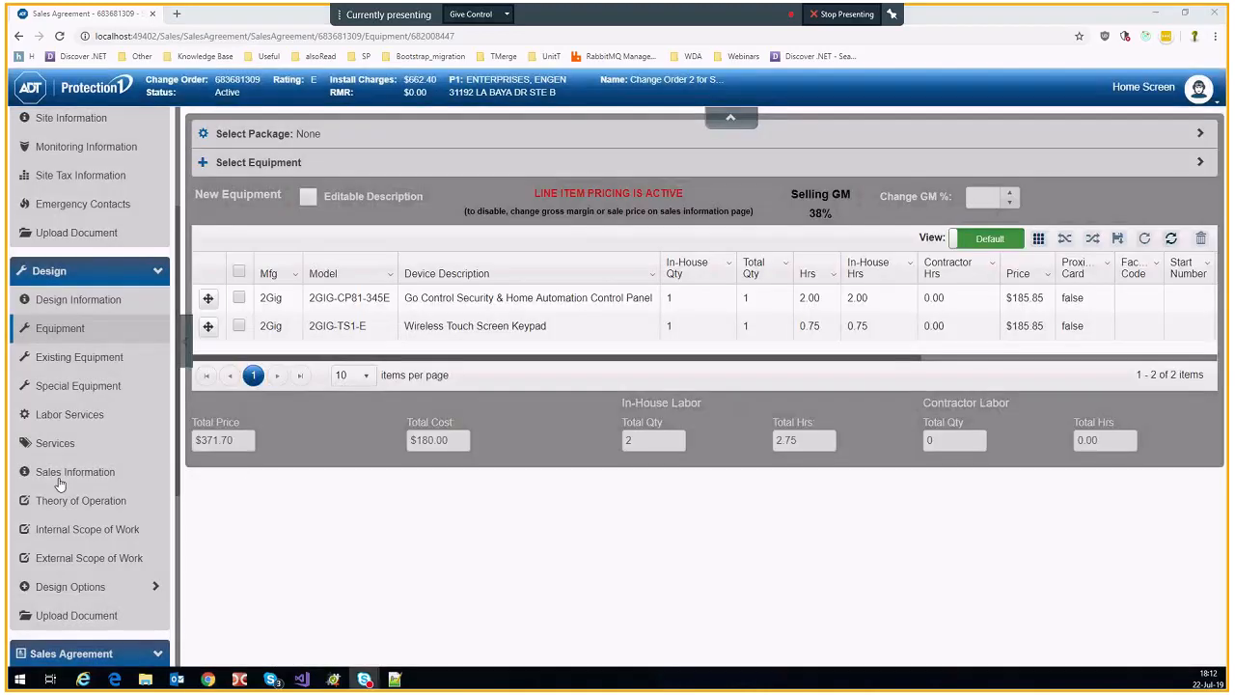
Step: Check the sales team of Change Order 2 and submit it for approval, overriding the sales agreement validations
scroll(60, 485, down, 3)
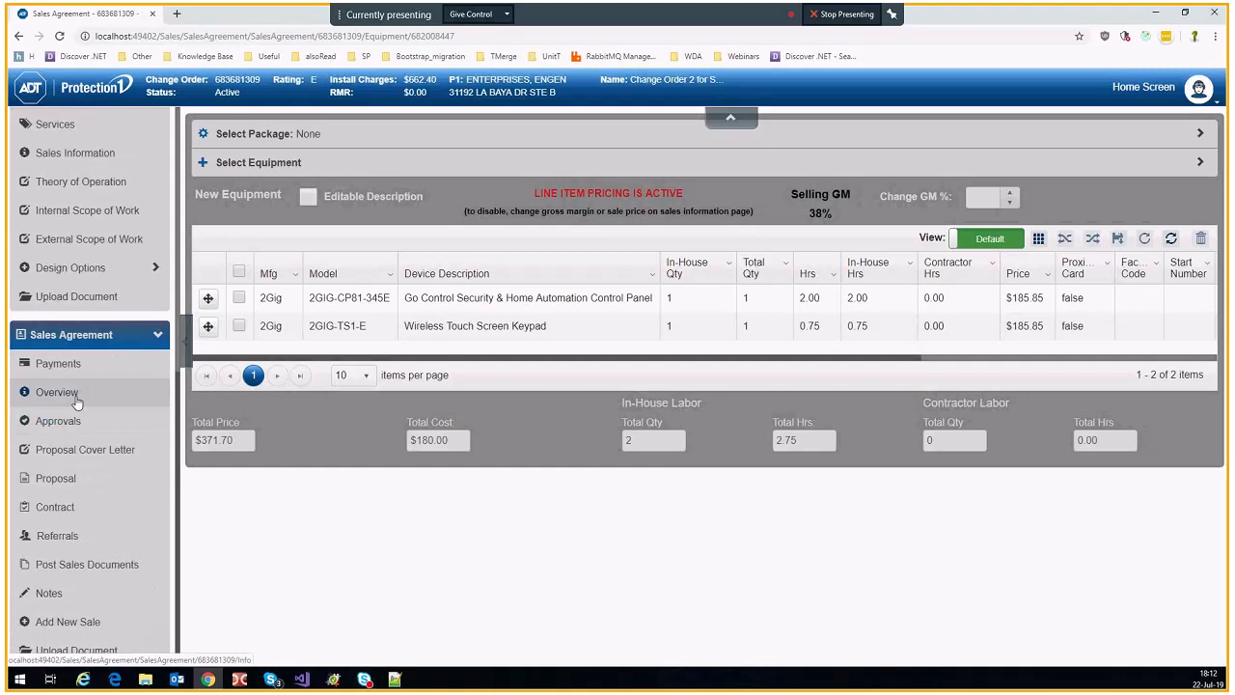
click(58, 392)
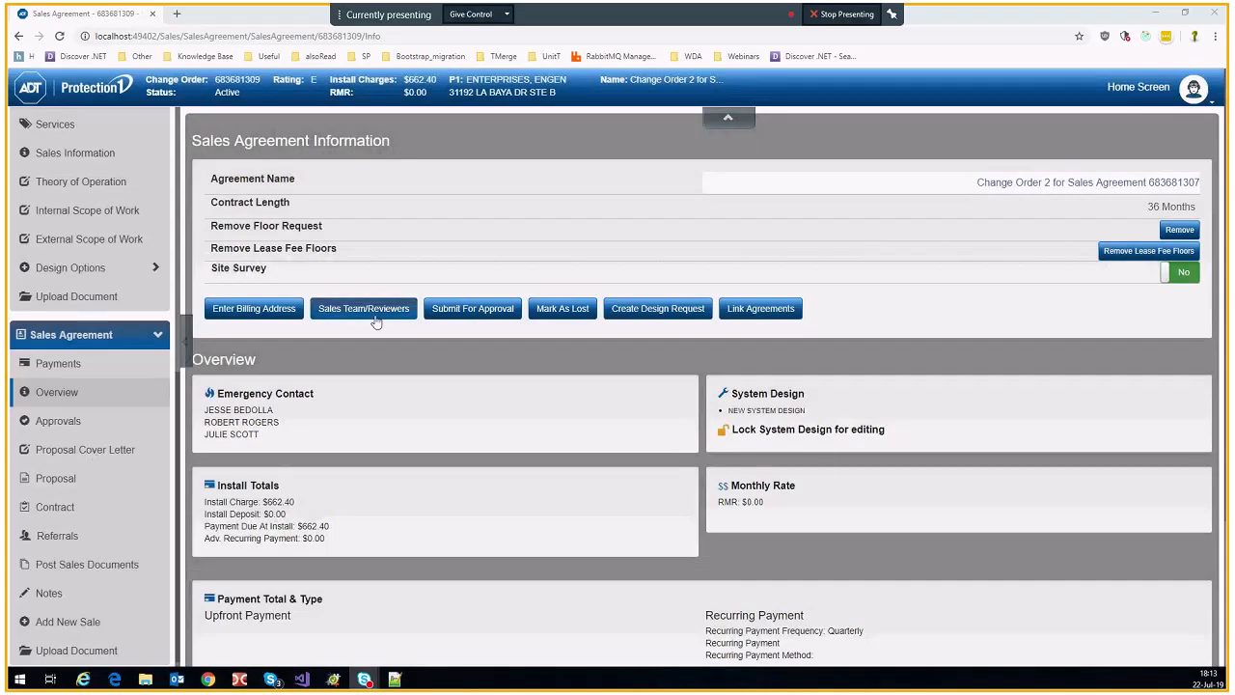
click(376, 319)
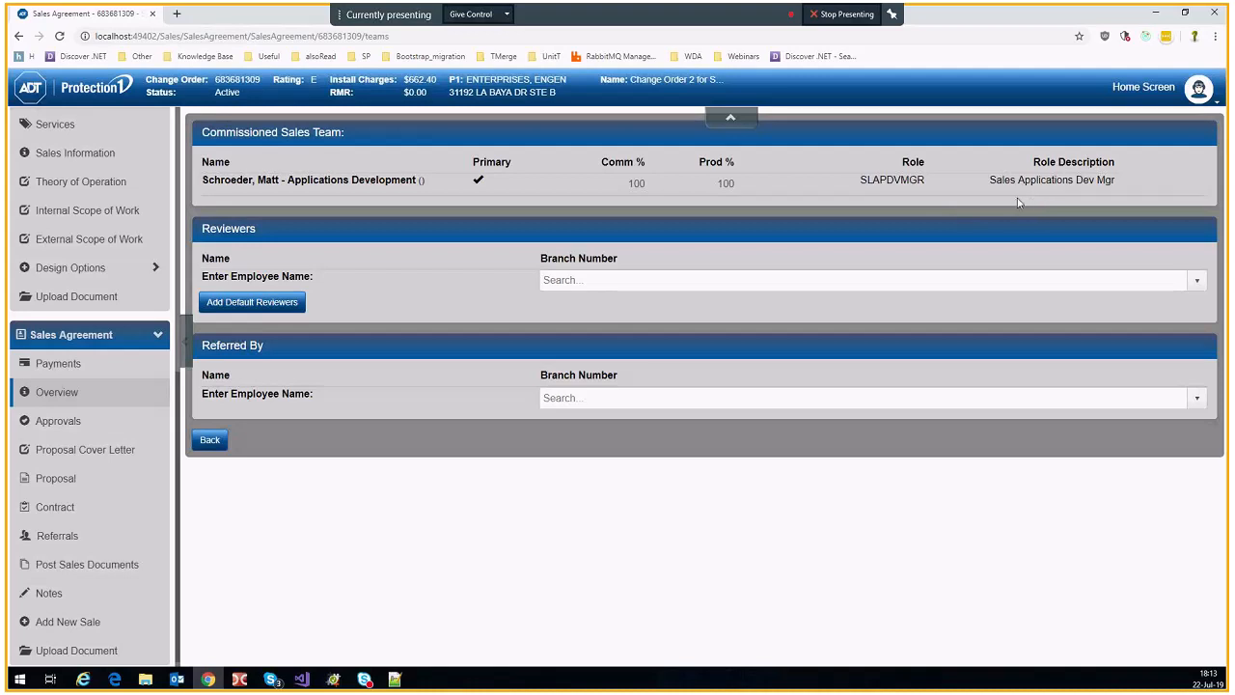
click(210, 440)
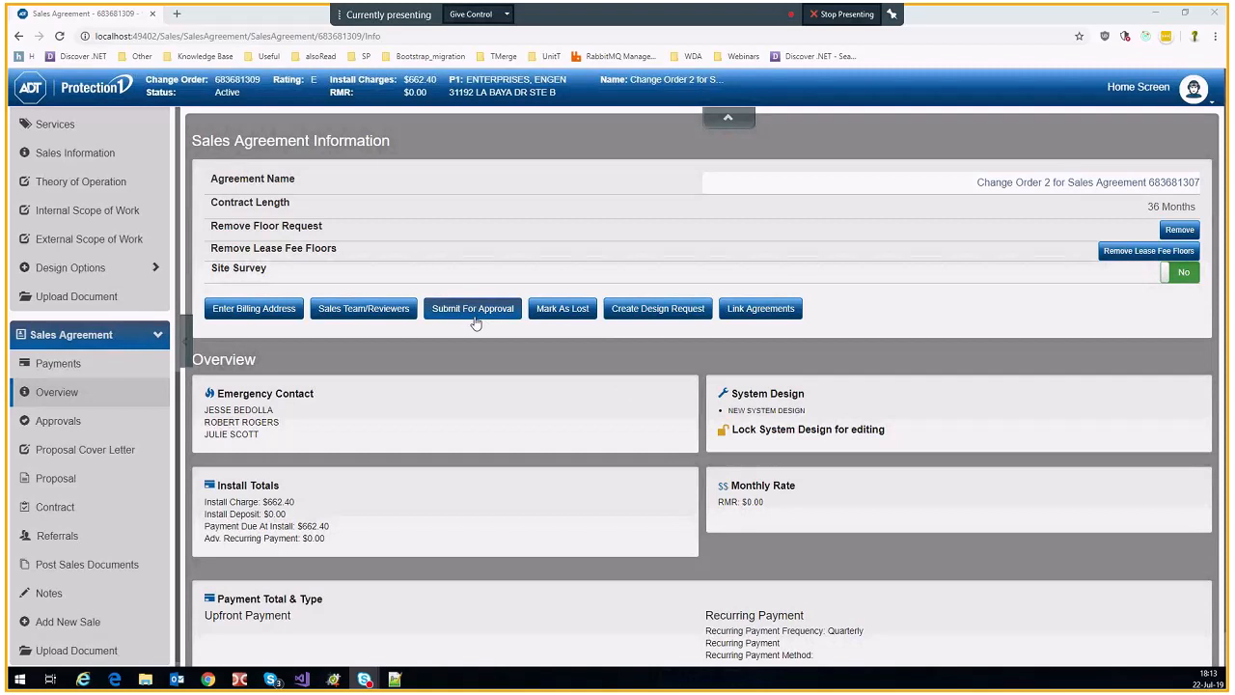
click(474, 313)
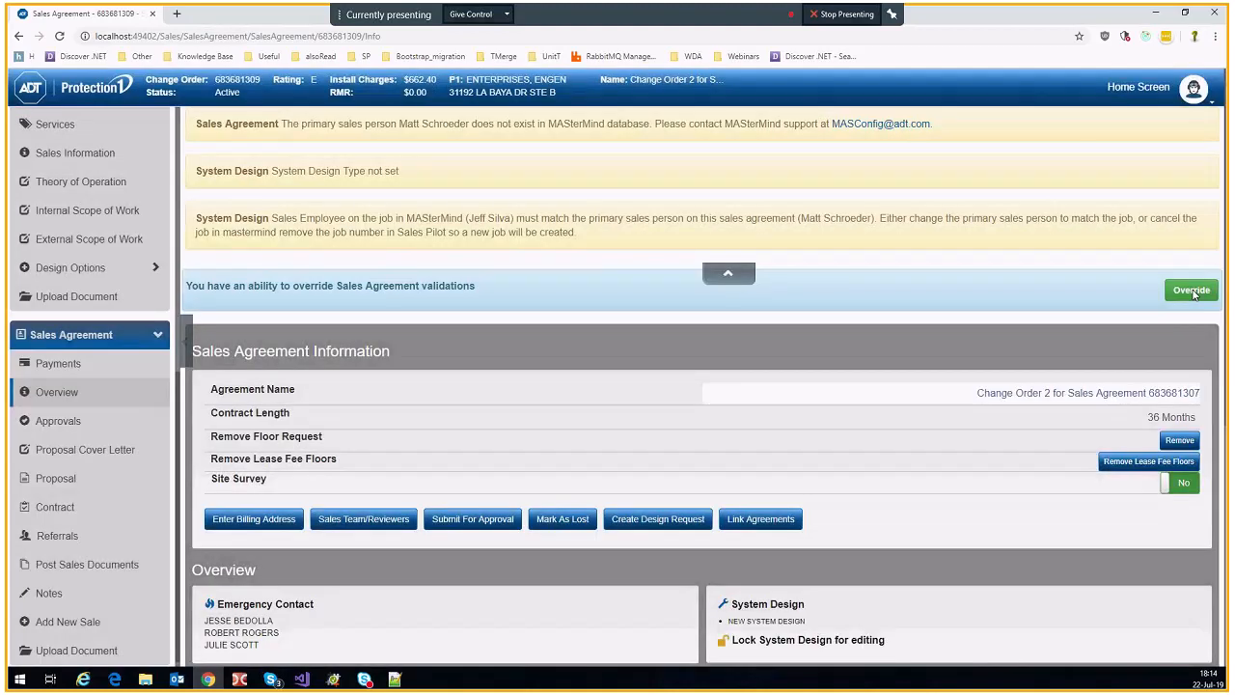
click(1194, 295)
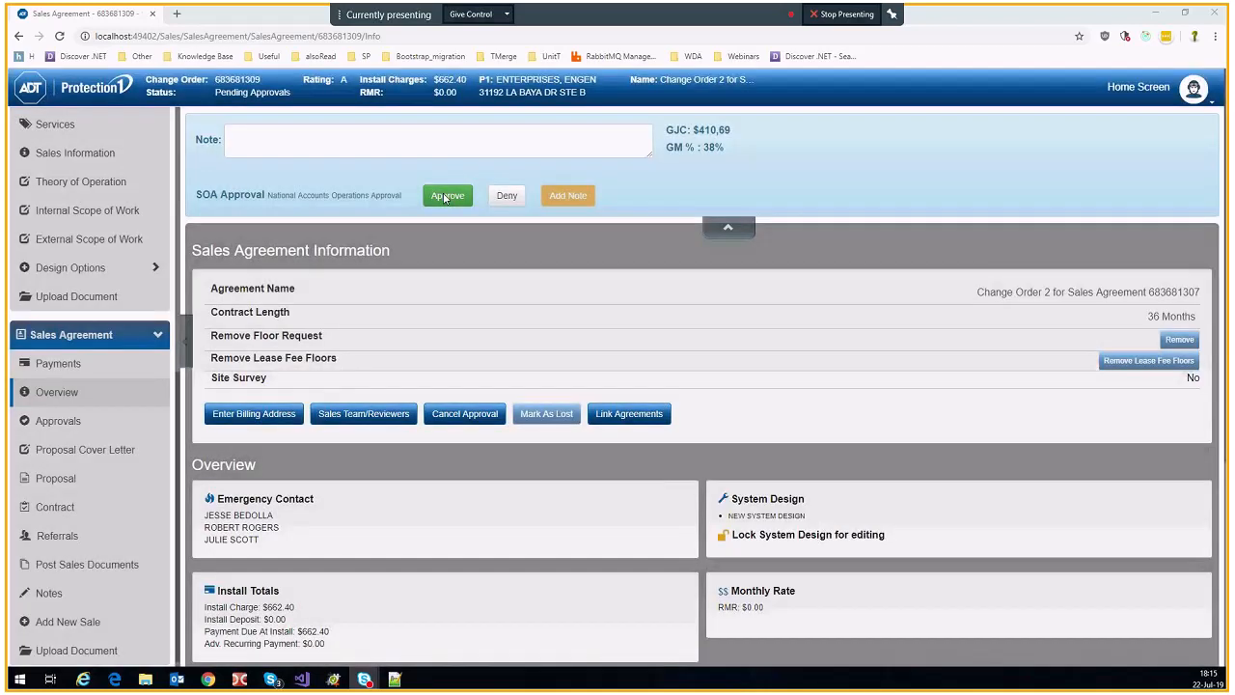
Step: Approve the National Accounts Operations Approval and the AVP National Accounts SOA Approval for Change Order 2
click(444, 197)
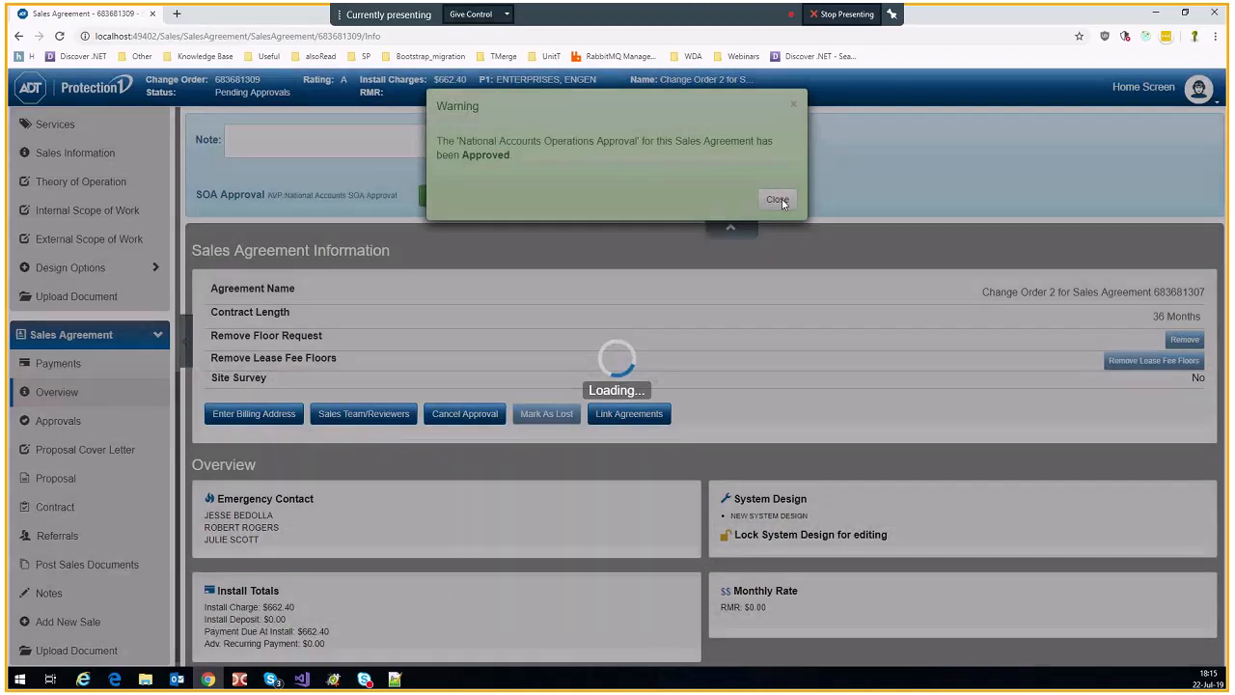
click(778, 199)
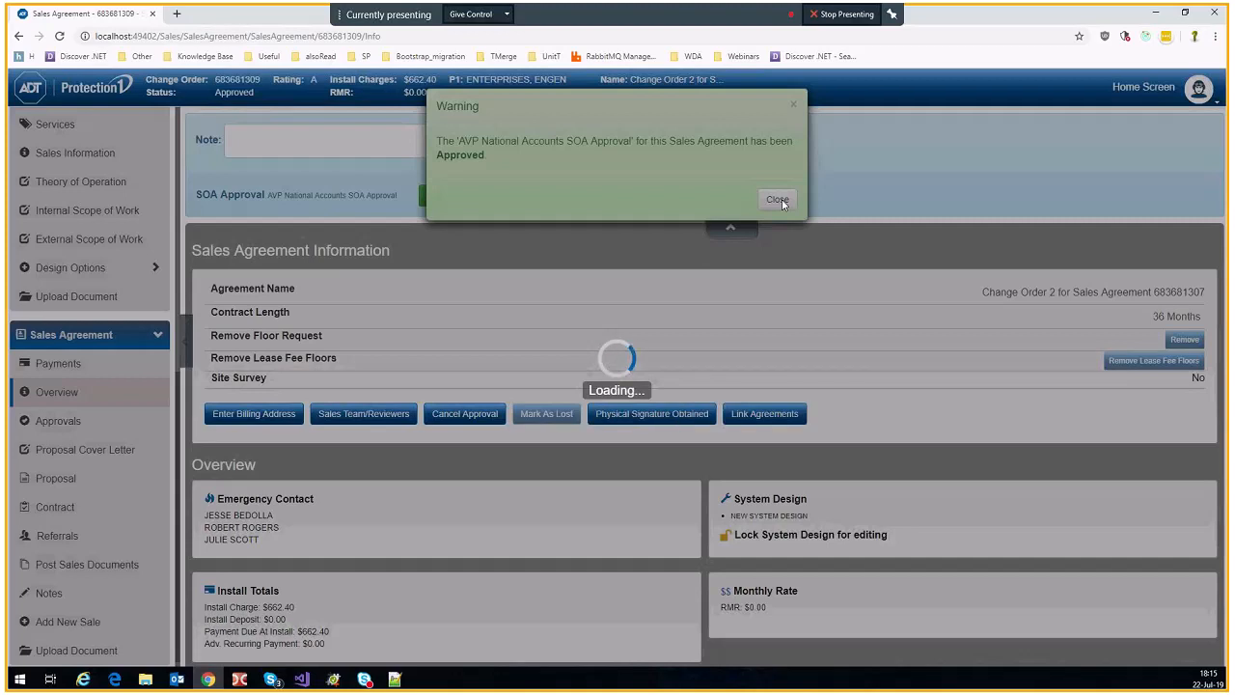
click(777, 200)
Step: Record the physical signature as obtained and approve Order Entry Processing - National Accounts, proceeding despite the changed job type
click(651, 305)
click(695, 245)
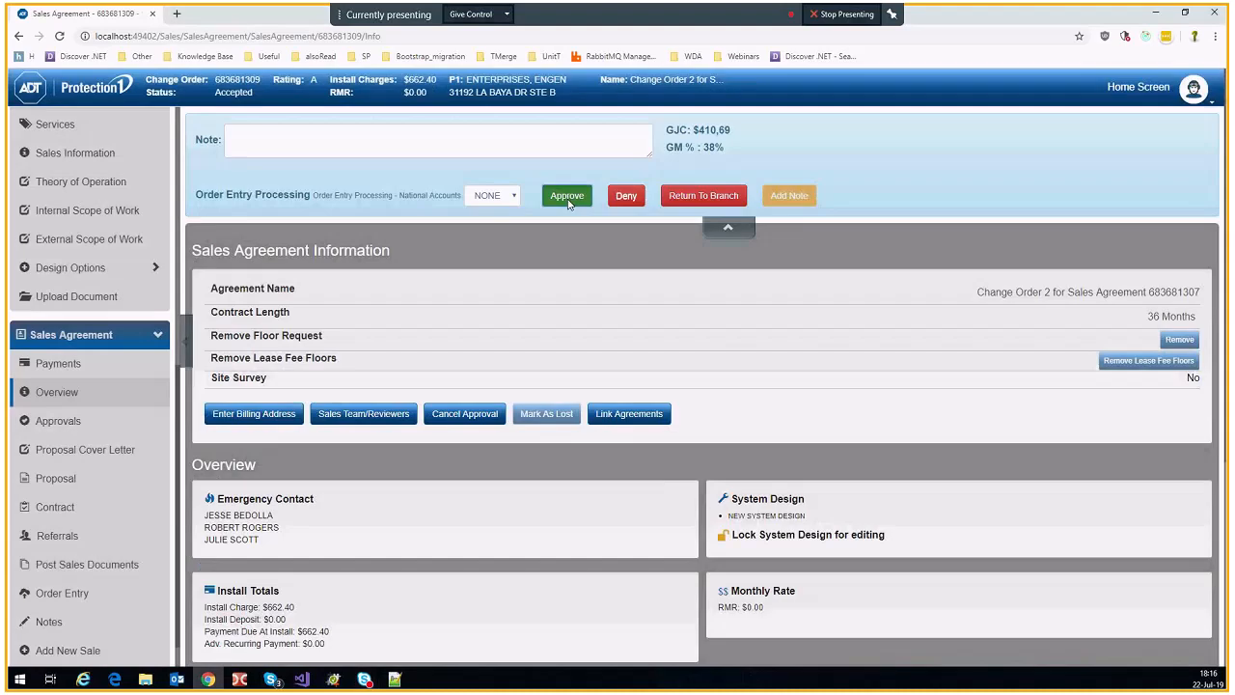
click(568, 198)
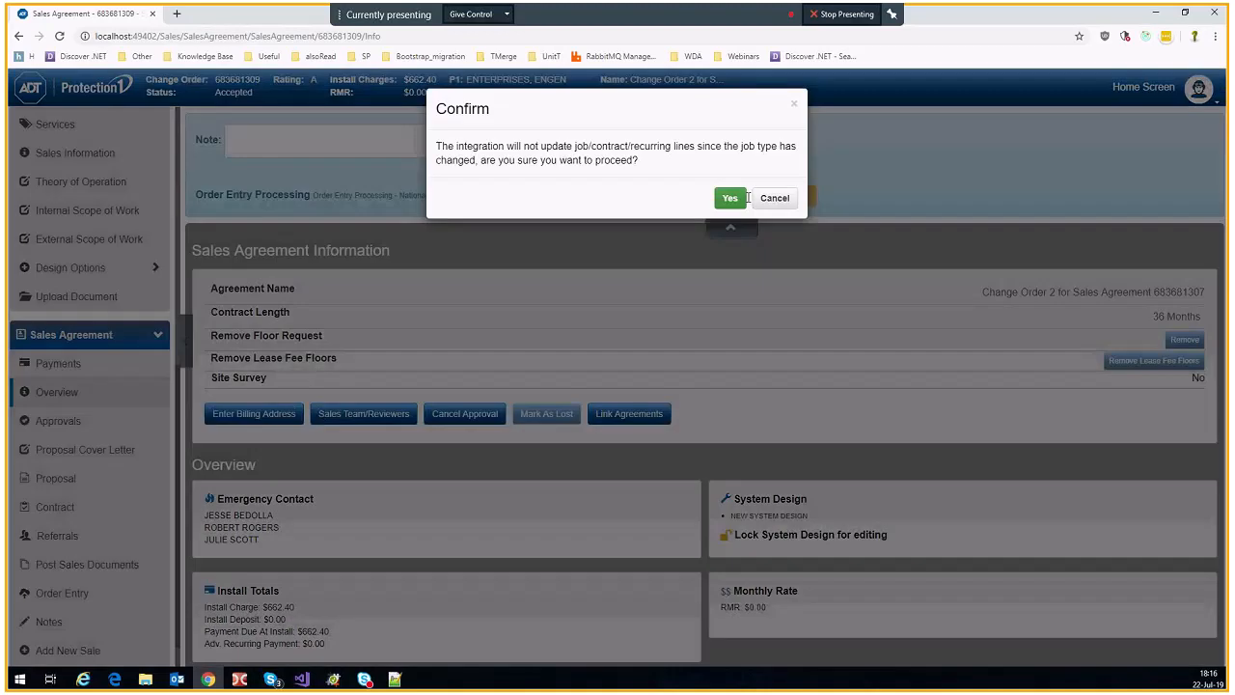
click(738, 198)
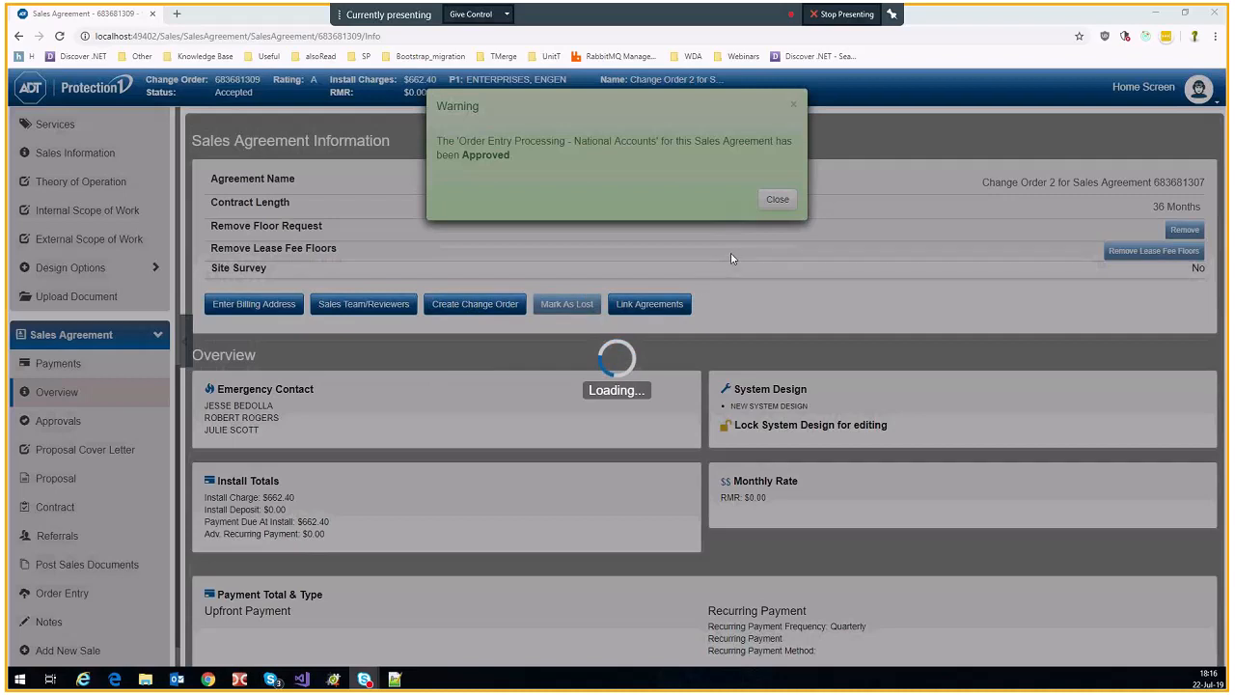
click(777, 200)
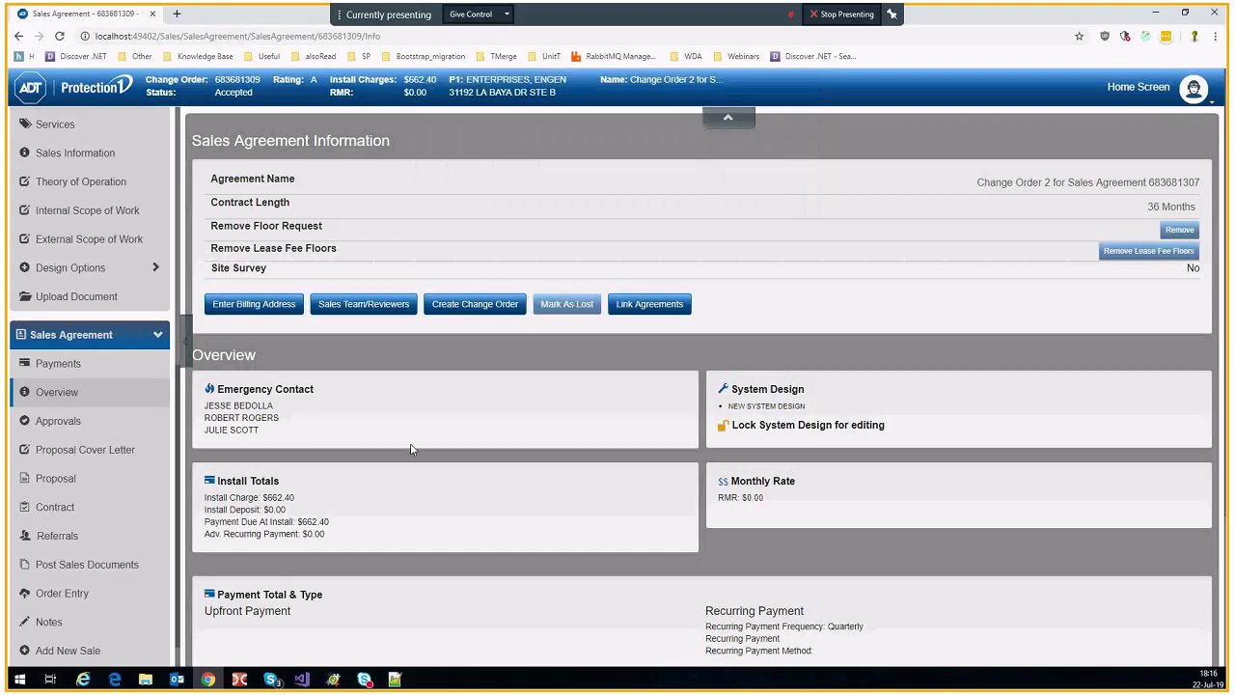
Step: Return to the sales dashboard after checking the change order list, and open the overview of Change Order 1
scroll(410, 449, down, 2)
scroll(381, 579, down, 1)
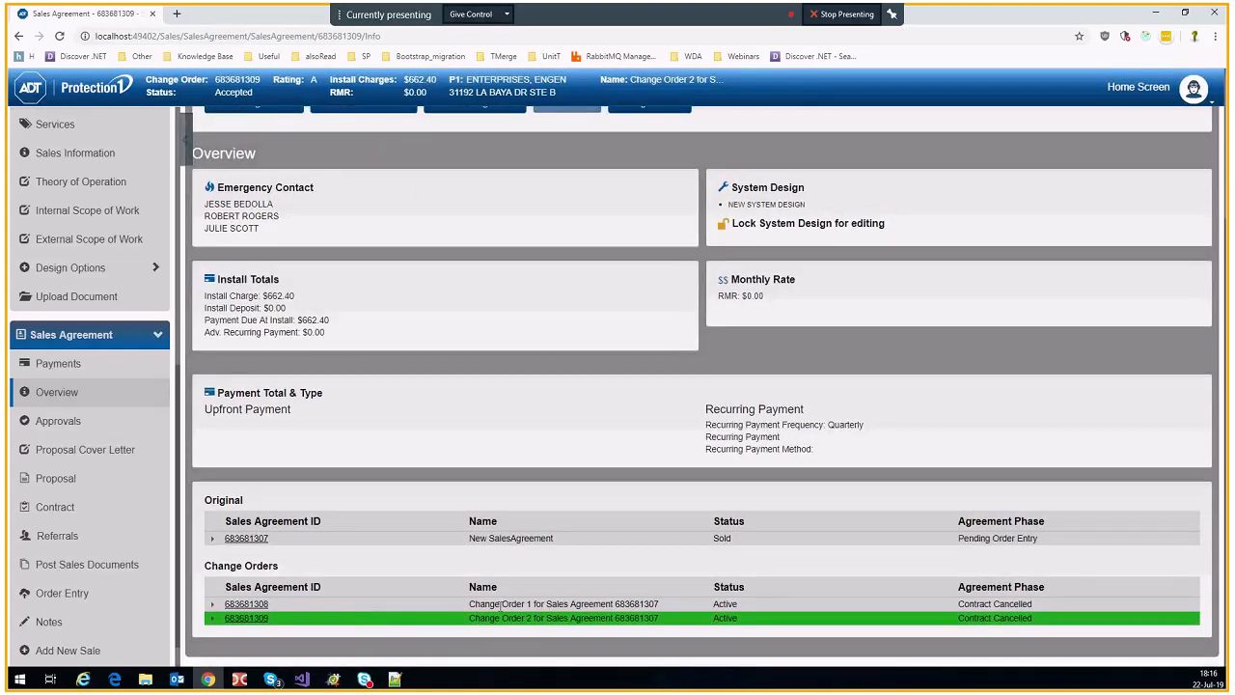
scroll(214, 227, up, 2)
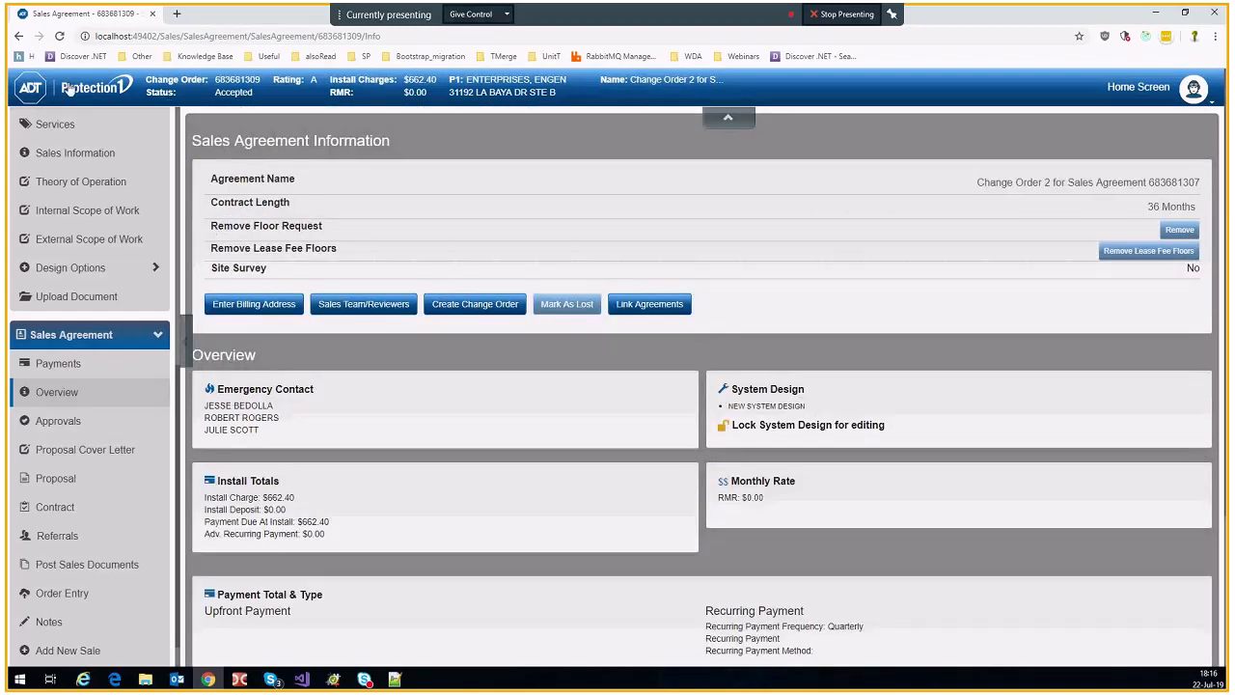
click(70, 89)
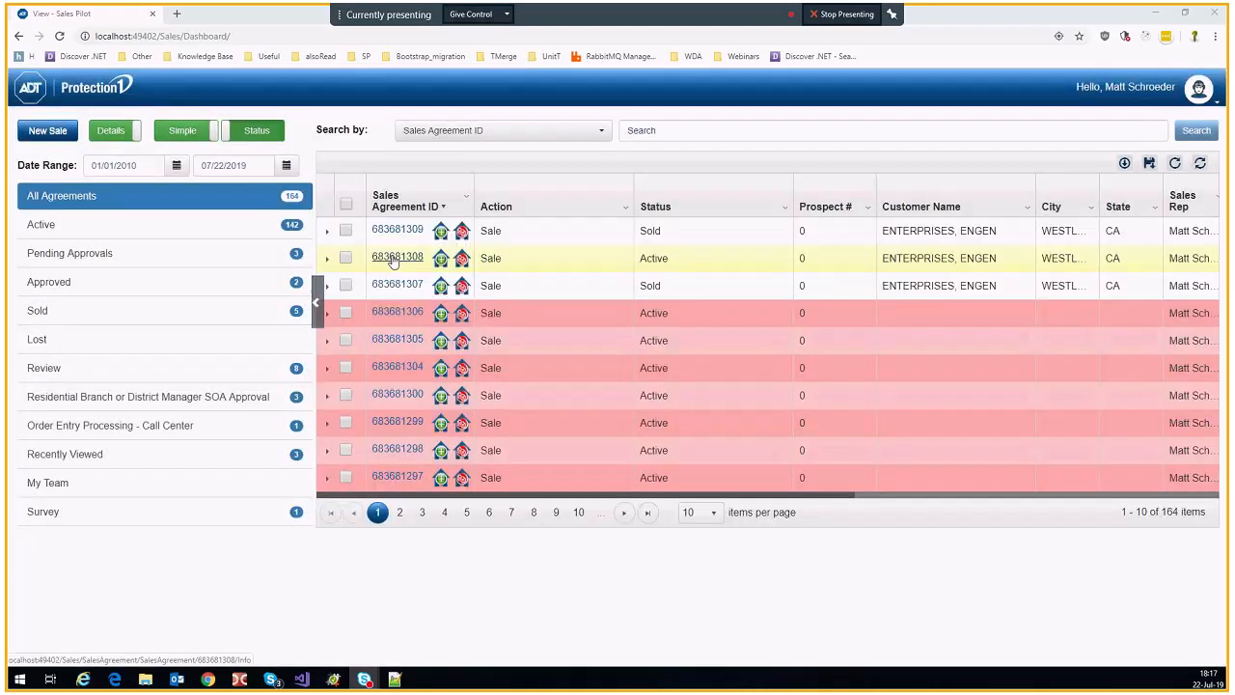
click(393, 258)
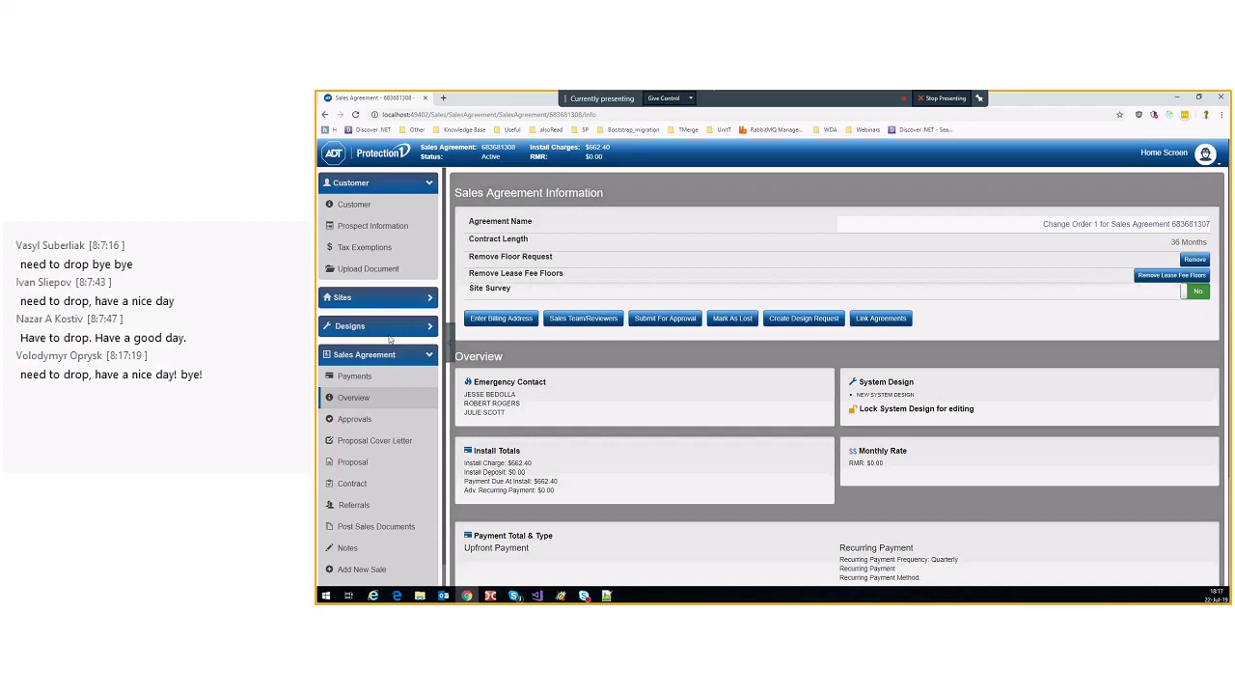
click(371, 398)
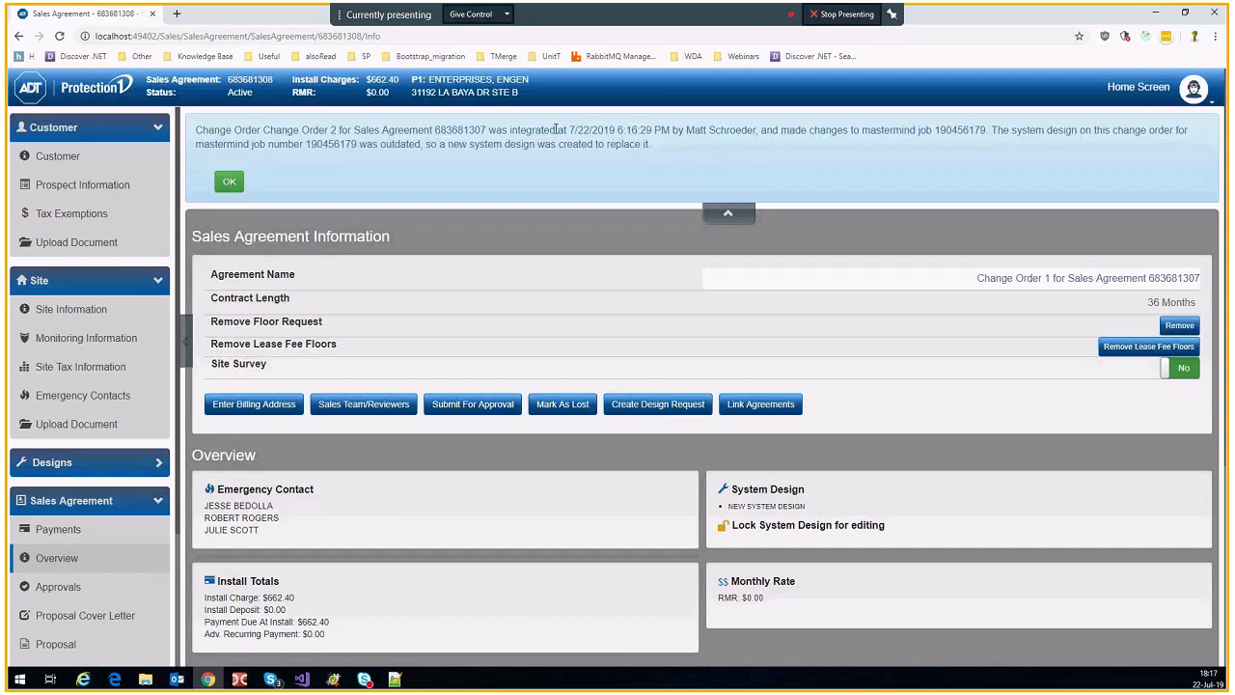
Step: Read the integration notice about Change Order 2 on the Change Order 1 overview and acknowledge it
drag(535, 132, 679, 135)
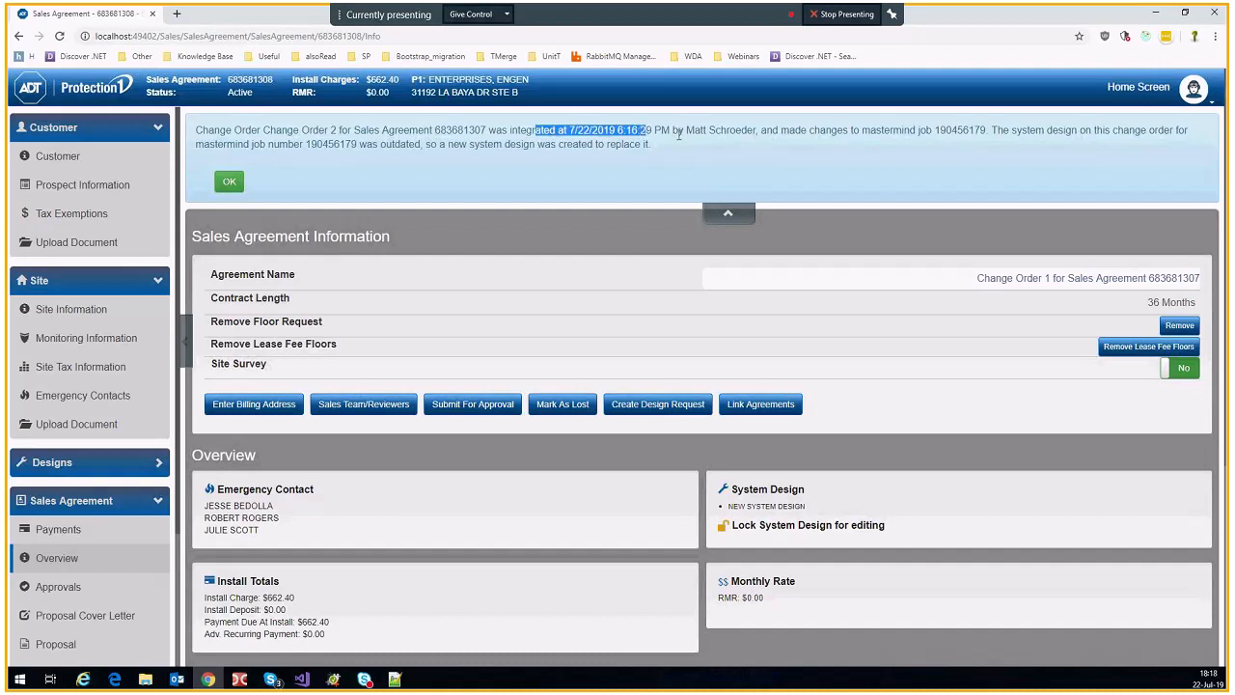
click(772, 135)
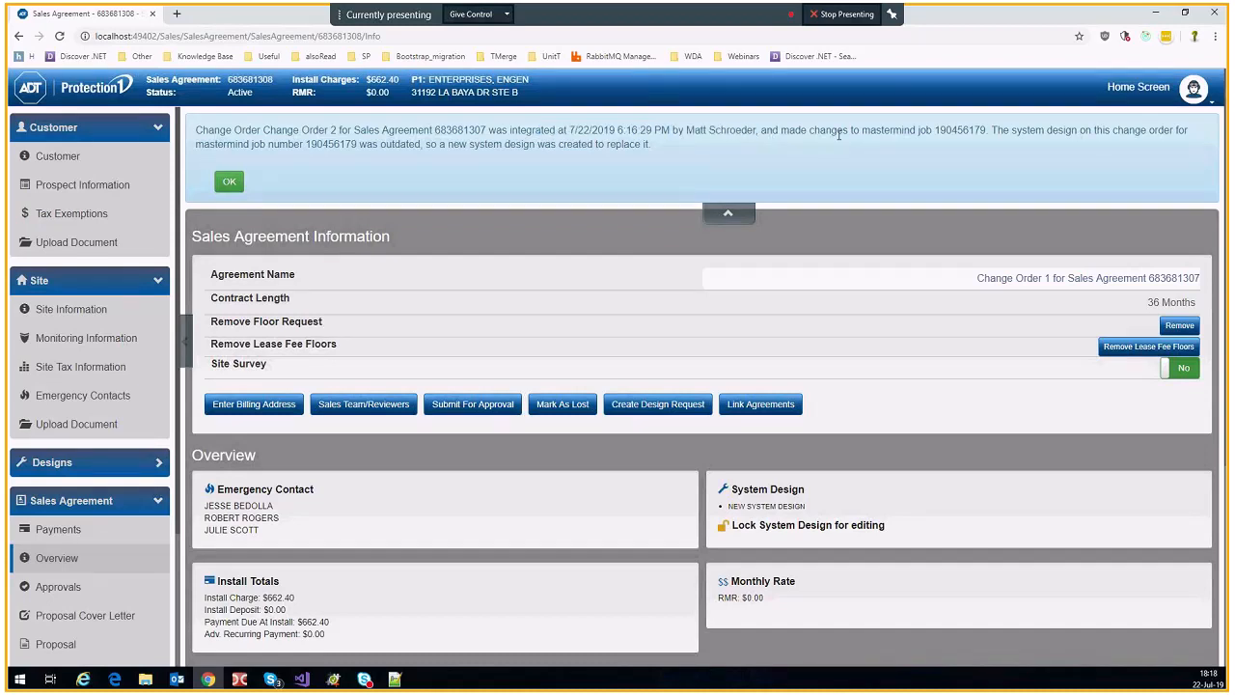
drag(935, 132, 986, 131)
click(480, 181)
click(226, 184)
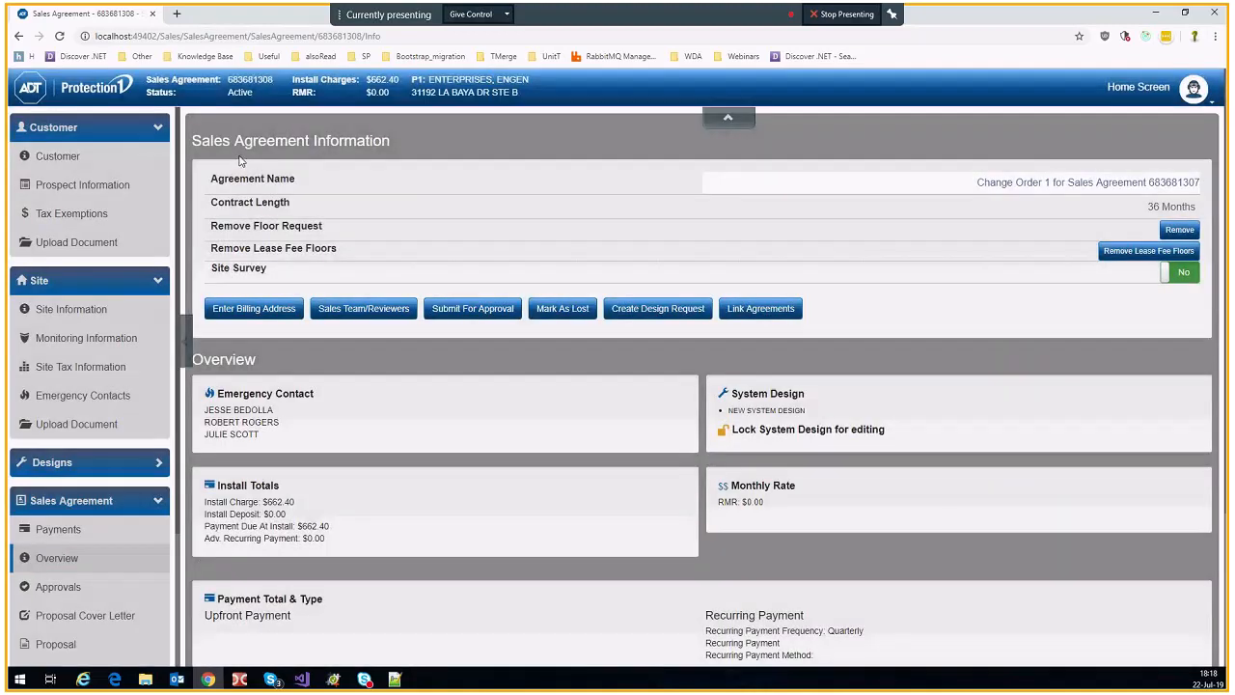
Step: Open Change Order 1's list of designs and compare the IR amounts of its excluded and included system designs
click(81, 465)
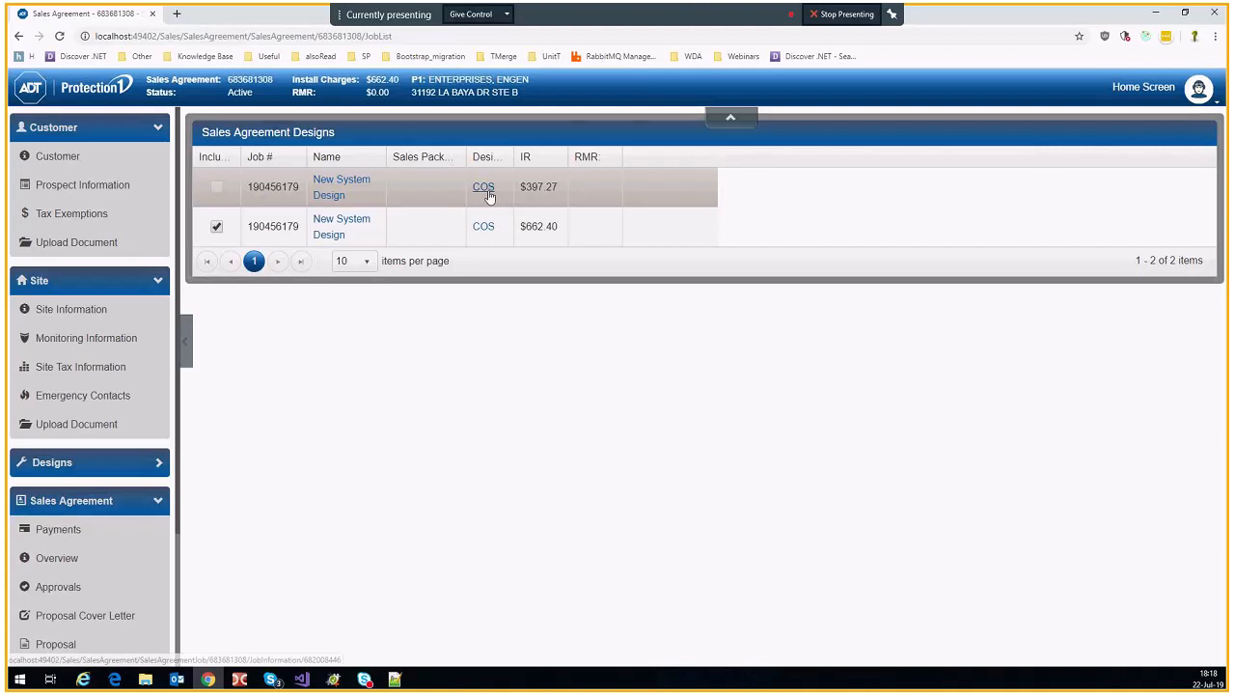
drag(521, 186, 559, 187)
click(536, 187)
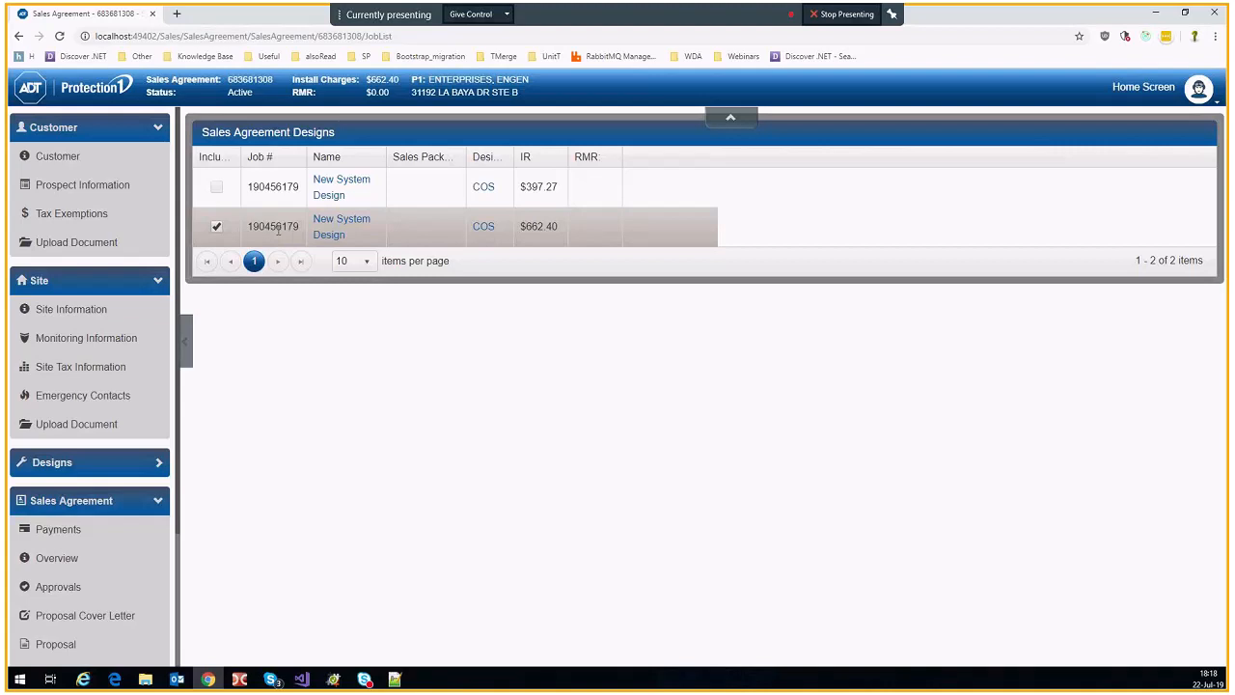
drag(521, 228, 563, 230)
click(555, 227)
scroll(43, 424, down, 2)
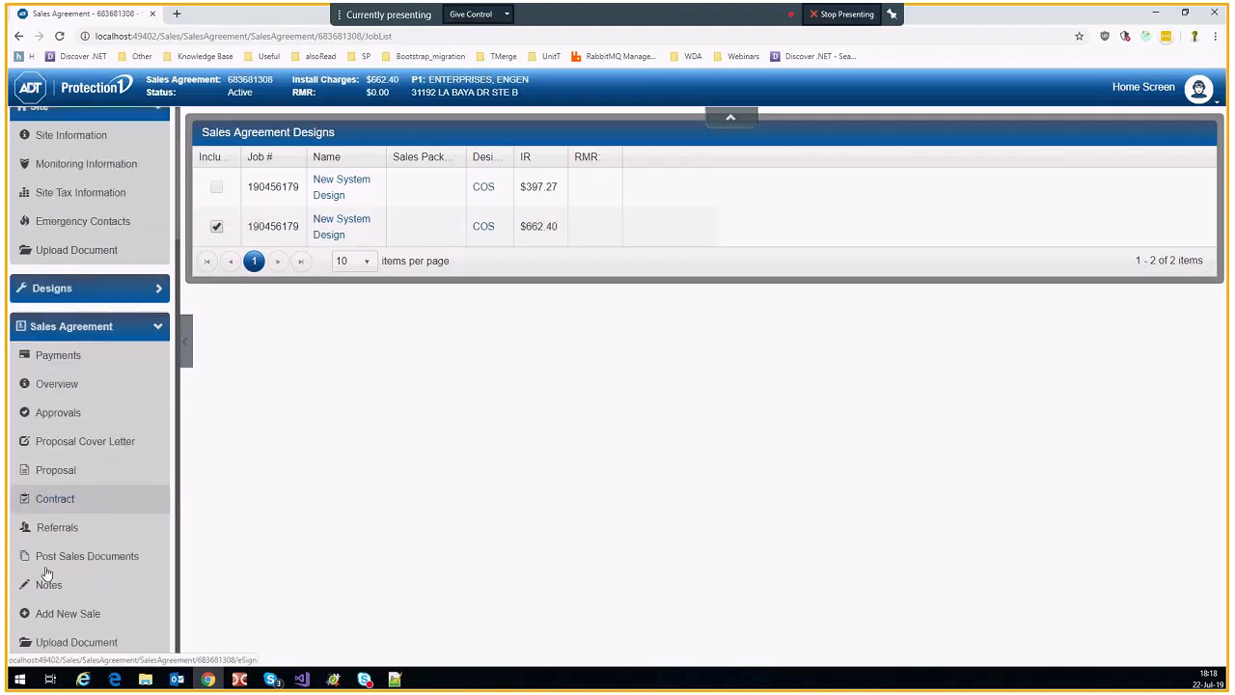
Step: Read Change Order 1's notes about the outdated design and review the sales information of its included system design
click(48, 586)
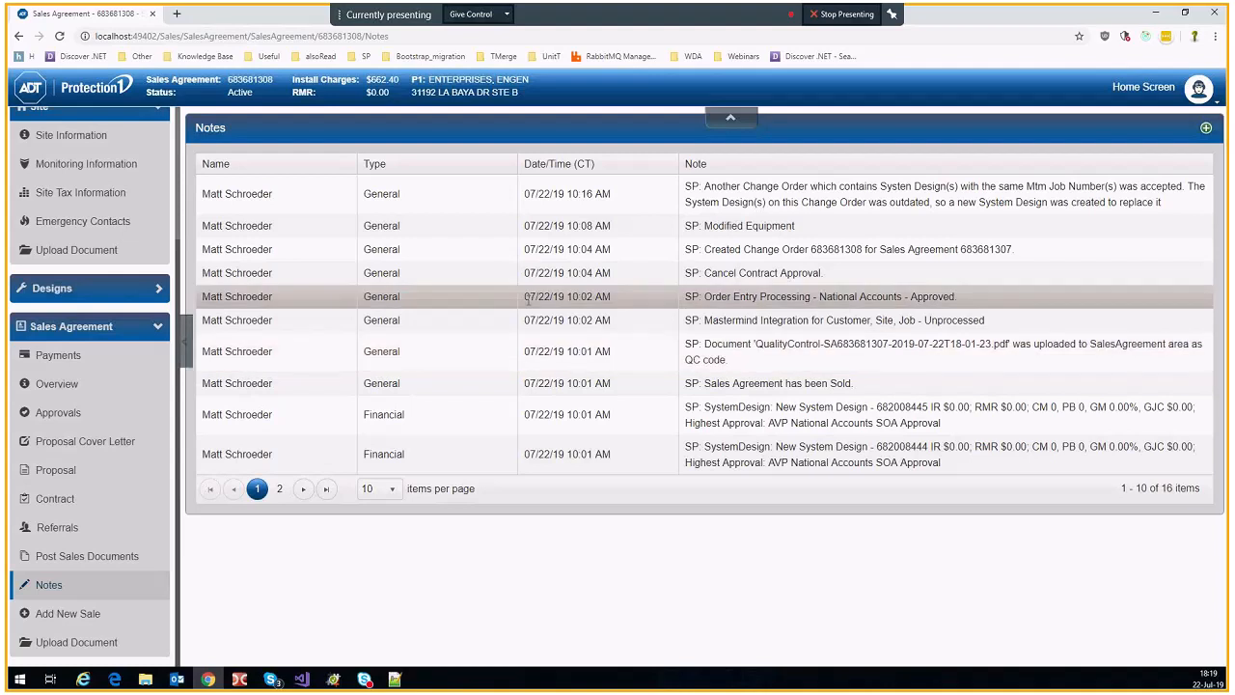
scroll(87, 312, up, 3)
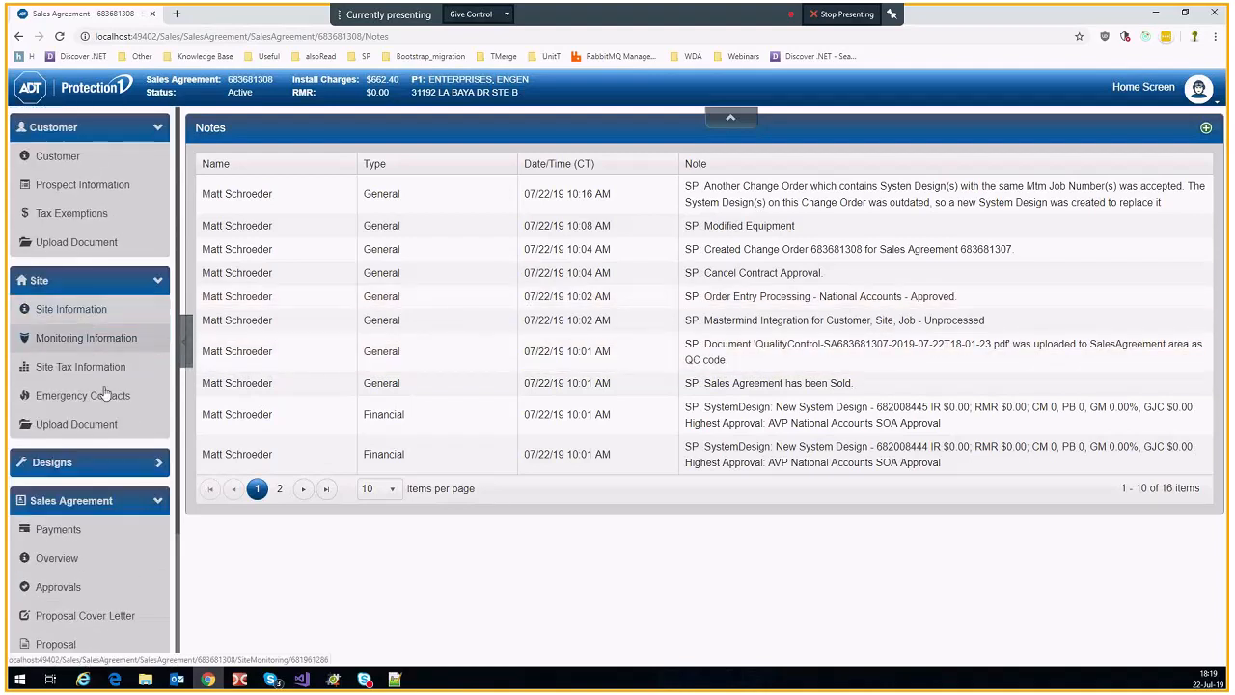
click(68, 463)
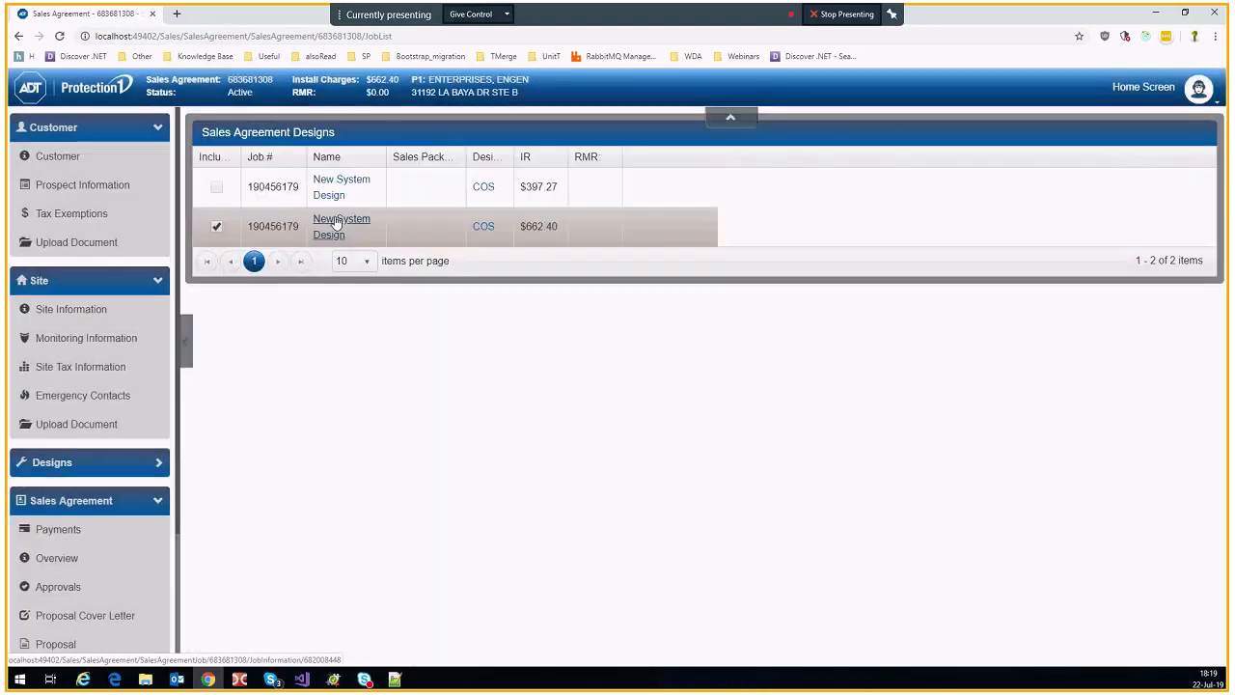
click(336, 222)
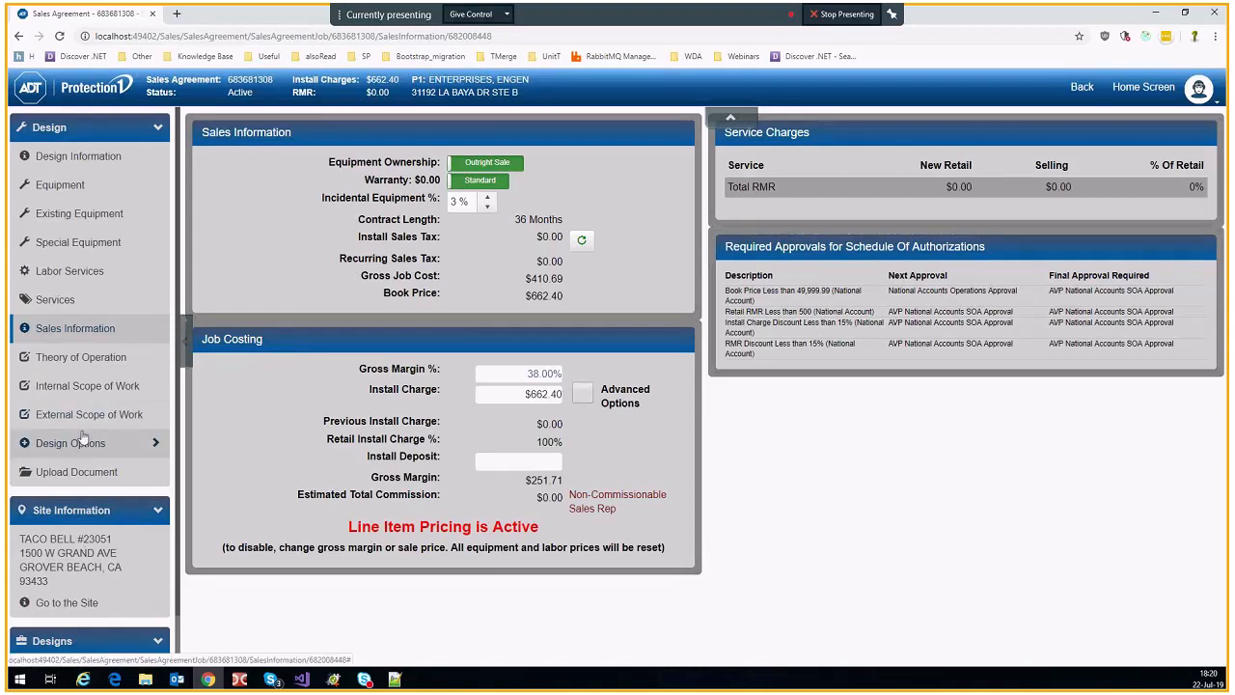
click(1083, 87)
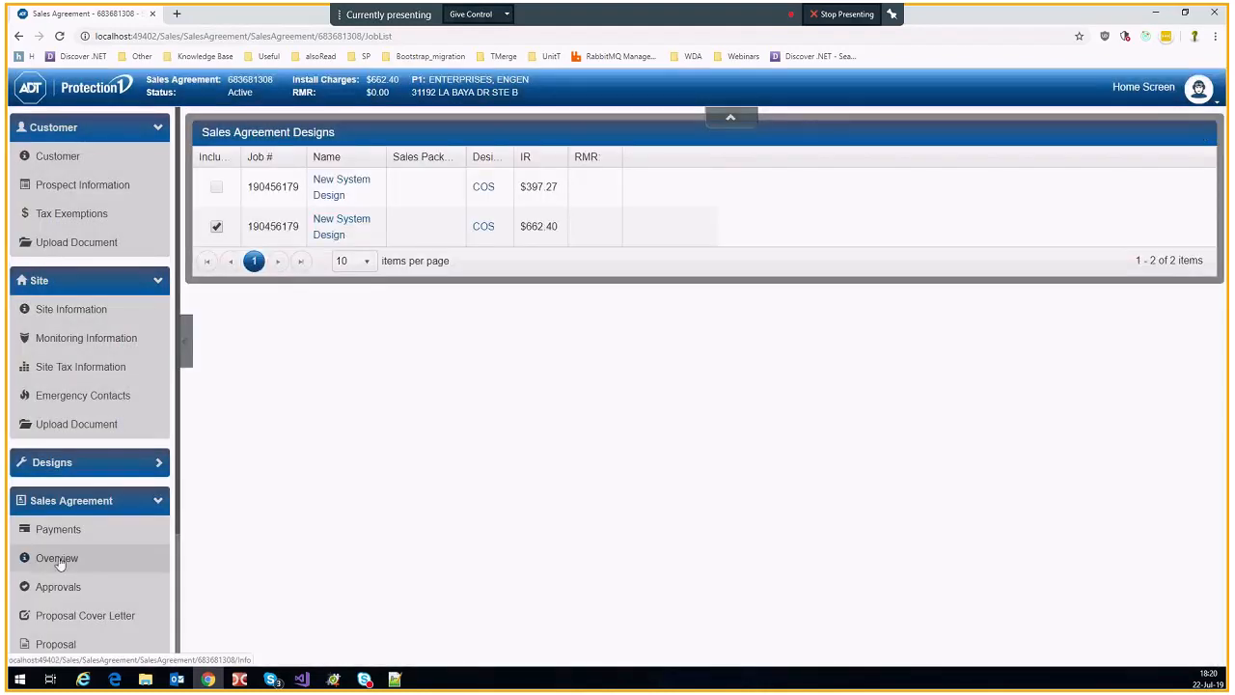
Step: Open Change Order 2 from the sales dashboard and review its overview, including the list of related change orders
click(102, 85)
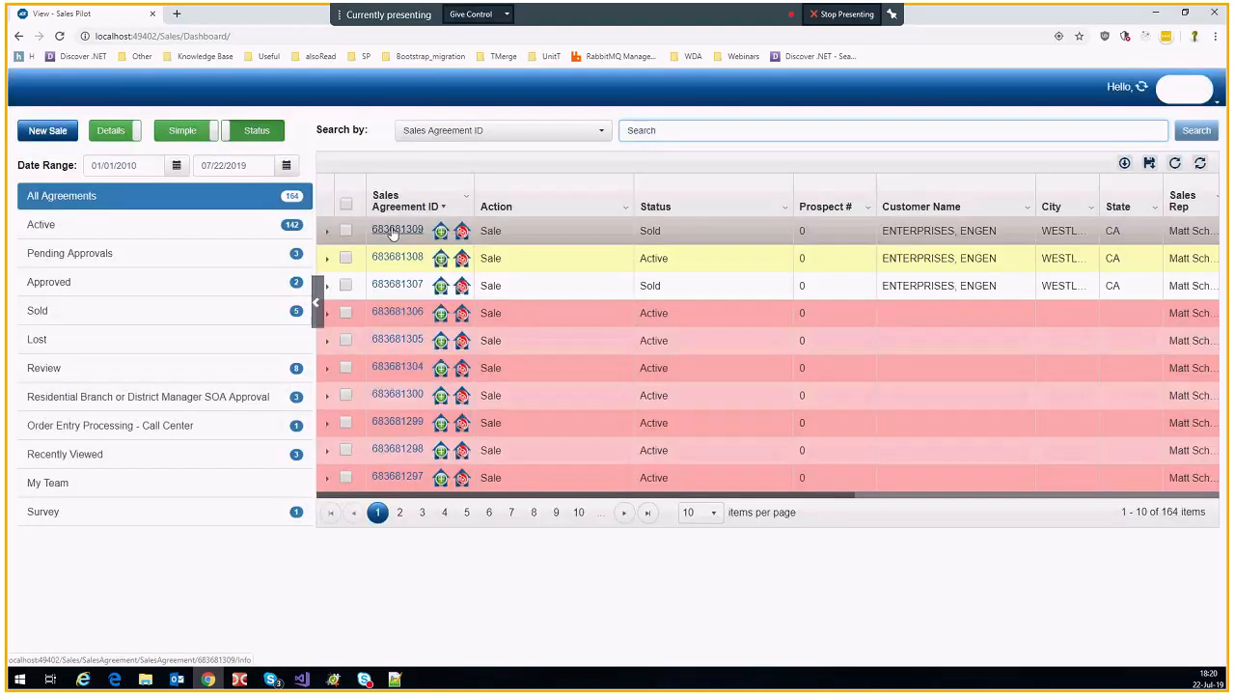
click(393, 231)
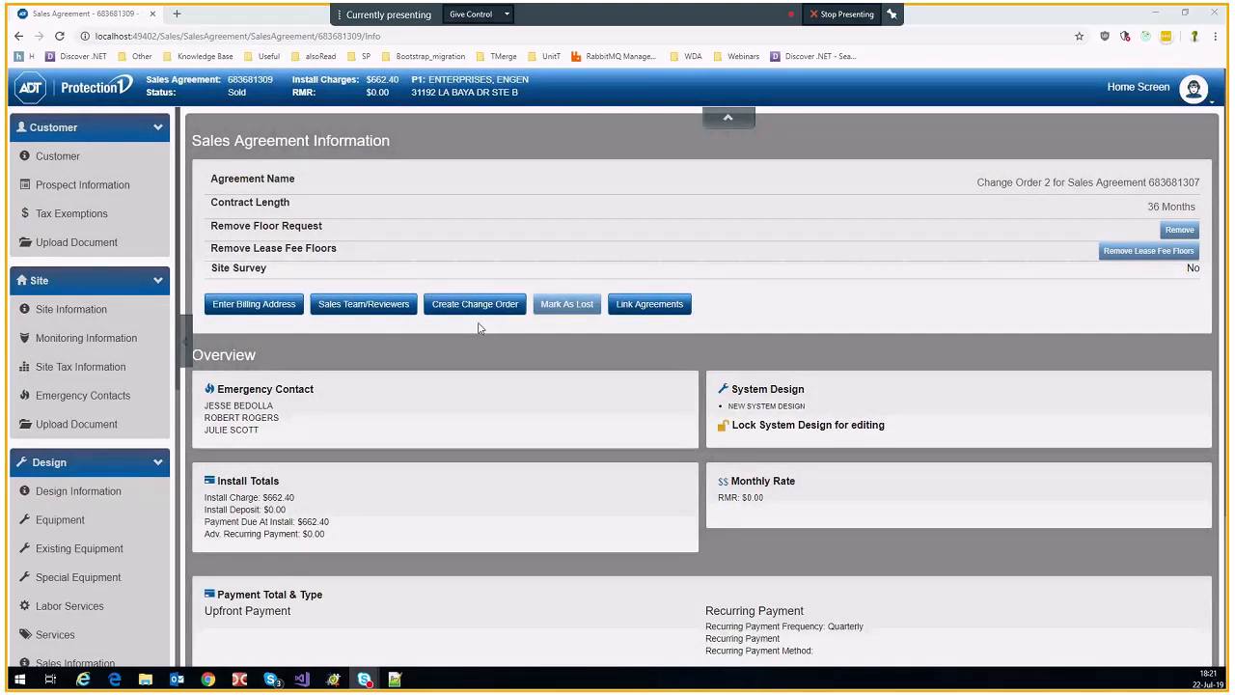
scroll(488, 355, down, 1)
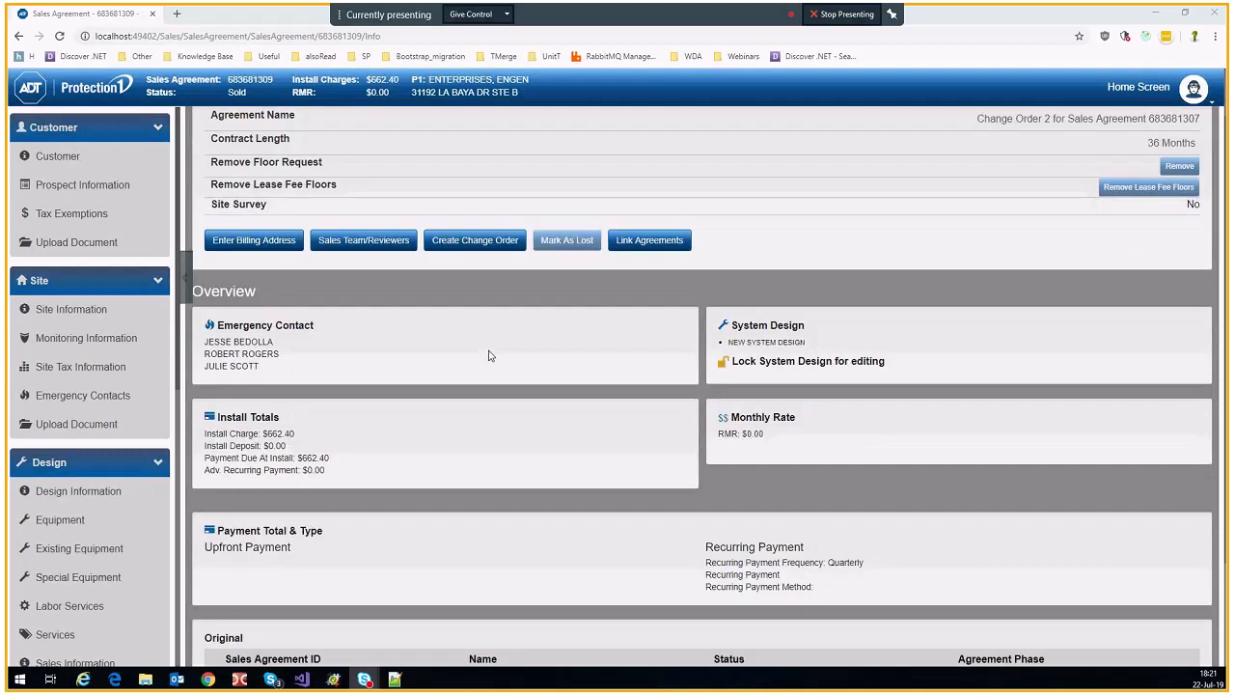
scroll(488, 356, down, 2)
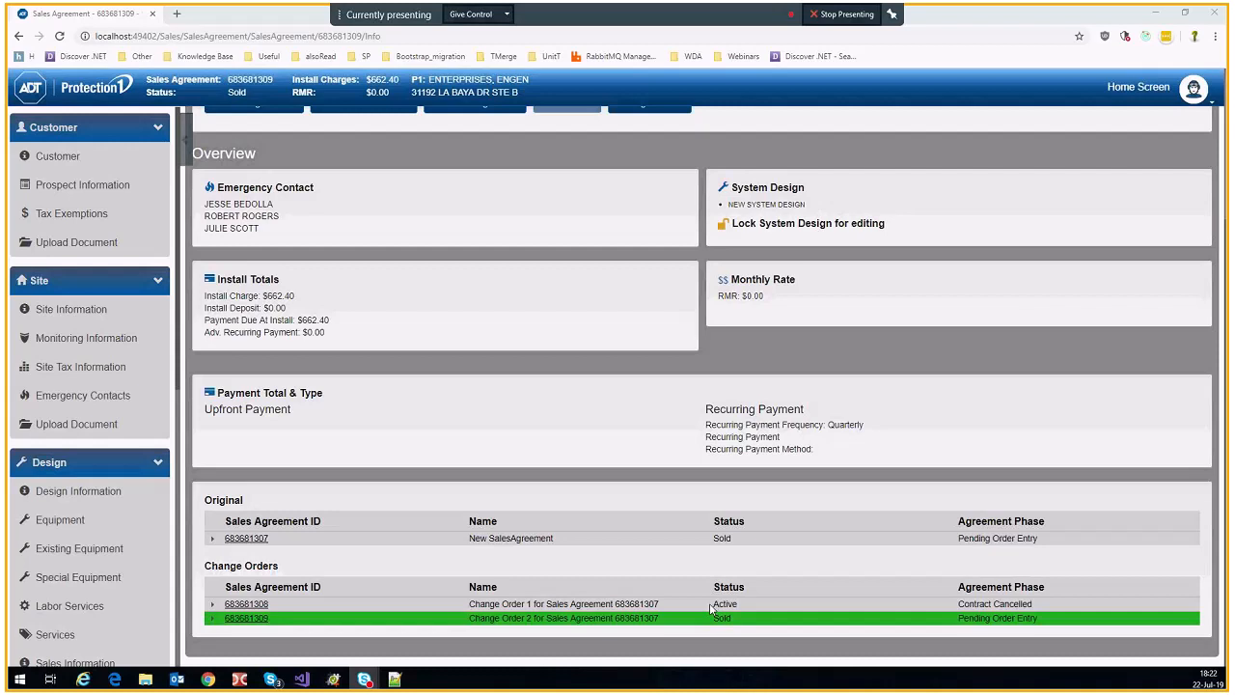
scroll(711, 608, up, 2)
scroll(502, 311, up, 1)
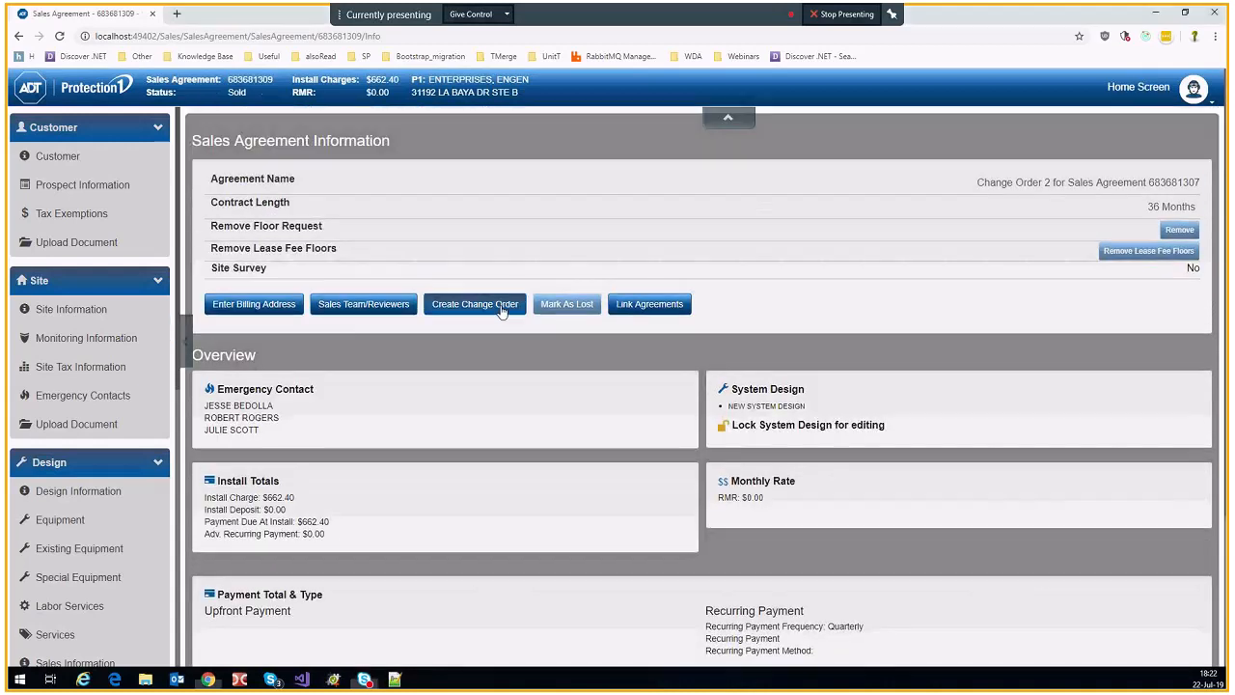
Step: Create Change Order 3 from Change Order 2, including the open job at the TACO BELL #23051 site
click(501, 311)
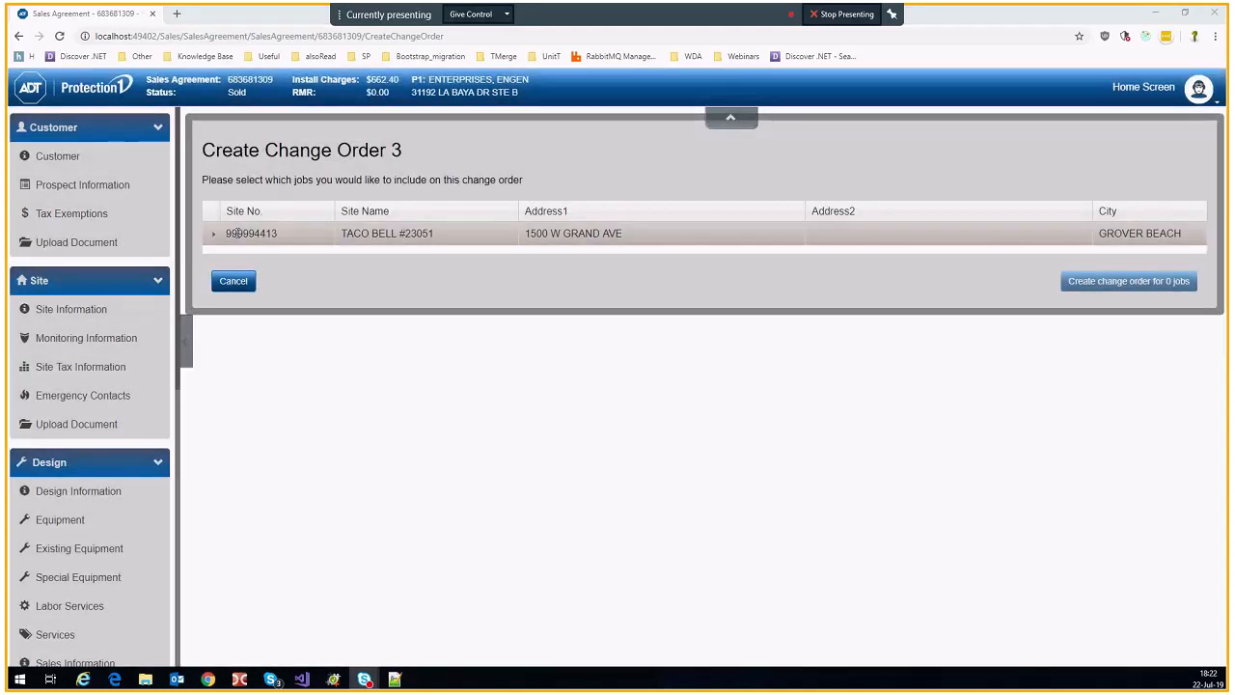
click(214, 237)
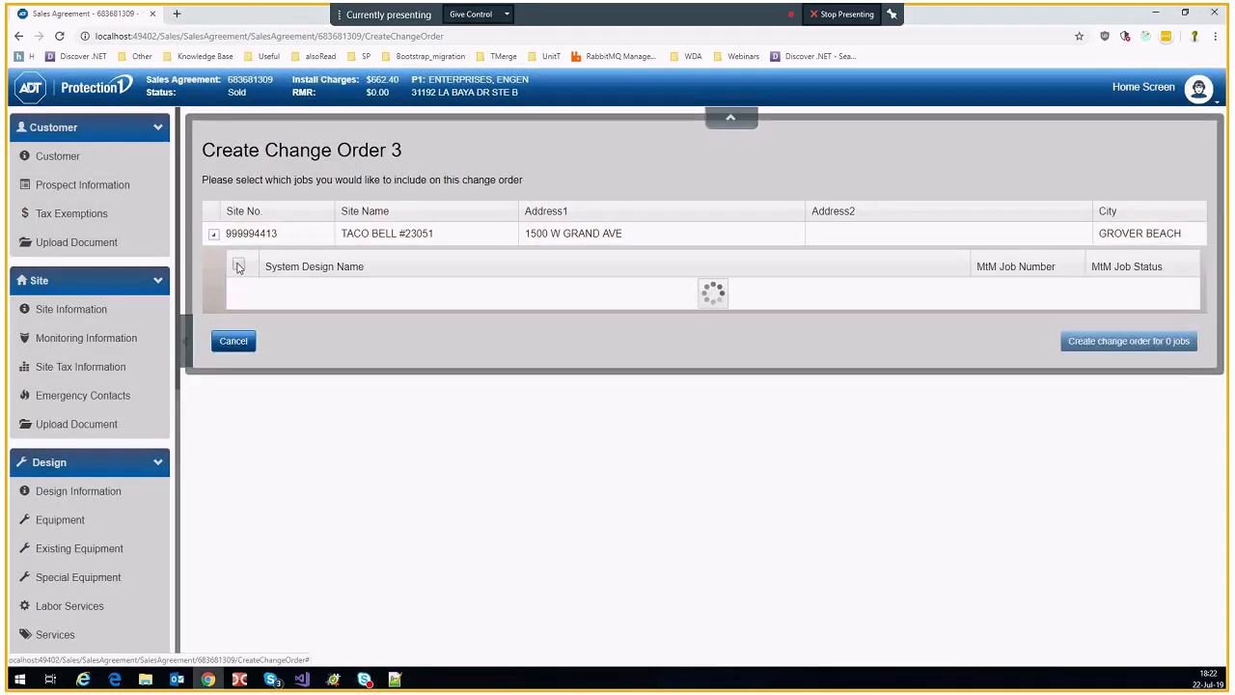
click(239, 265)
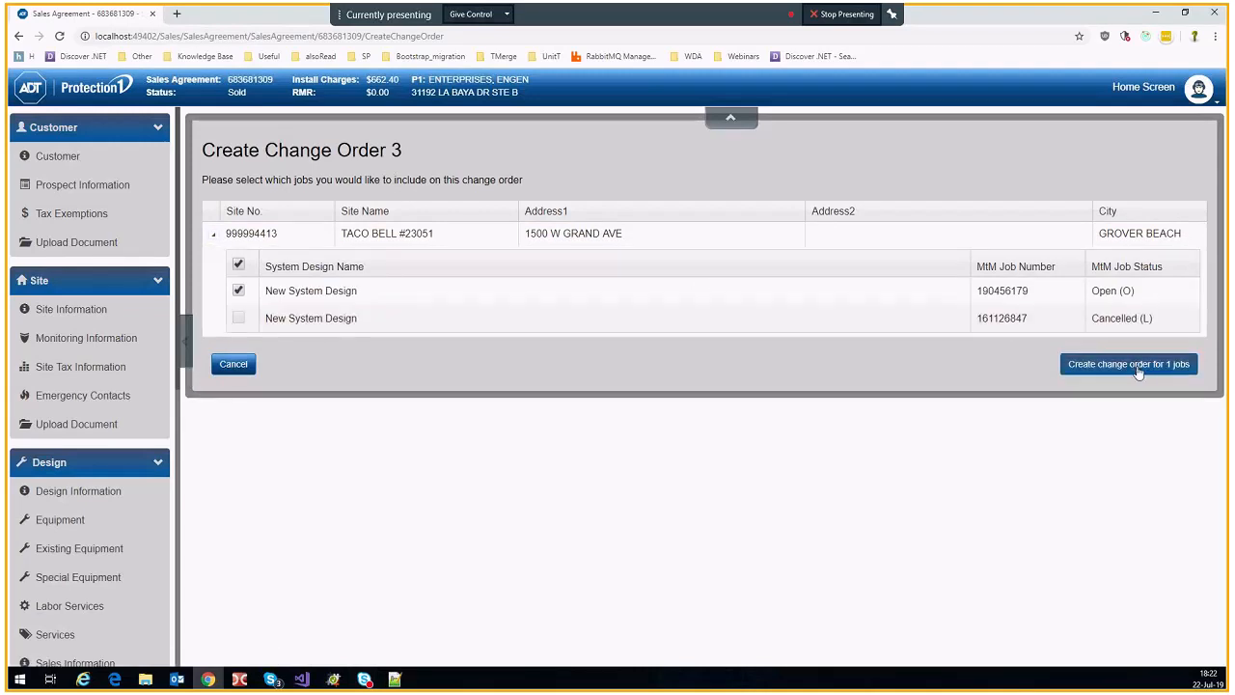
click(1136, 367)
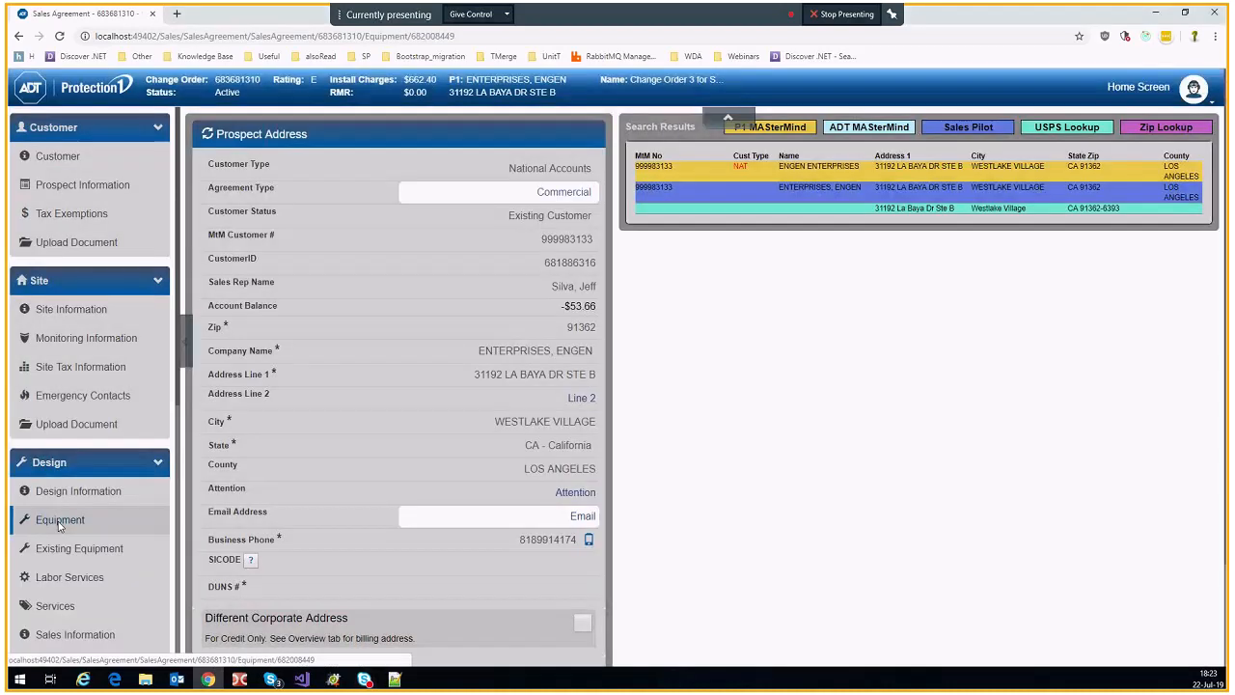
Step: Add the 2GIG-GC3GA-A 3G Cell Radio Module to Change Order 3's equipment with an in-house quantity of 2
click(60, 521)
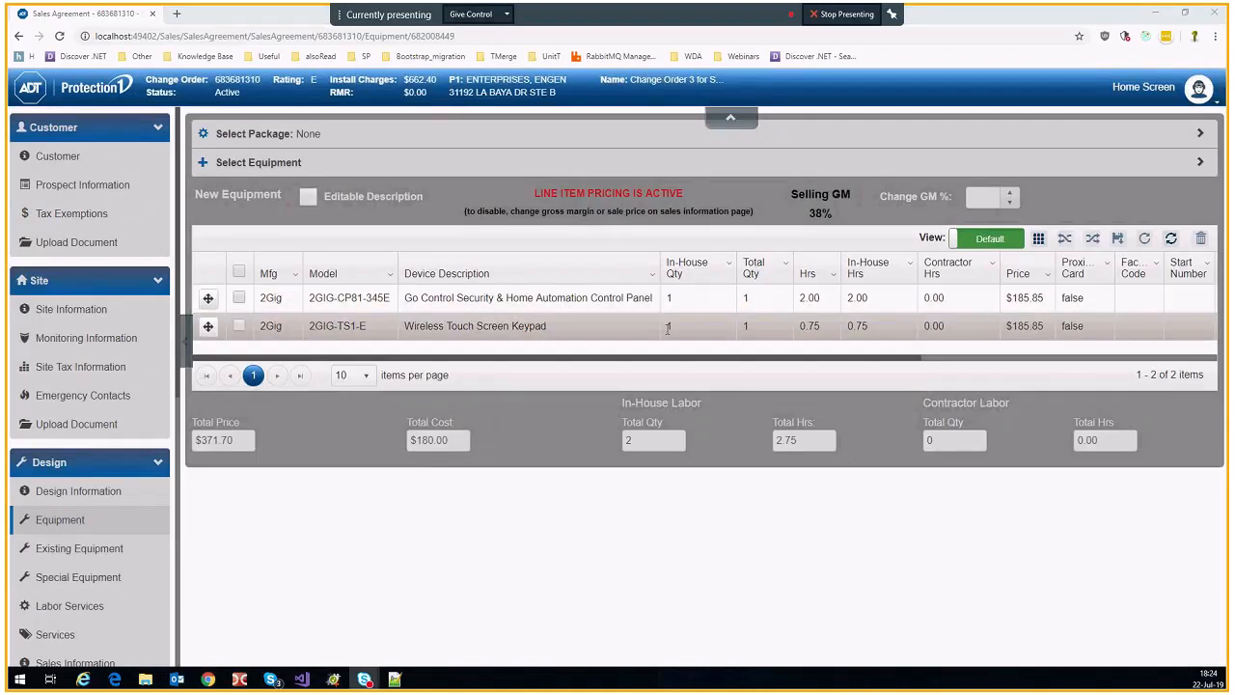
click(302, 166)
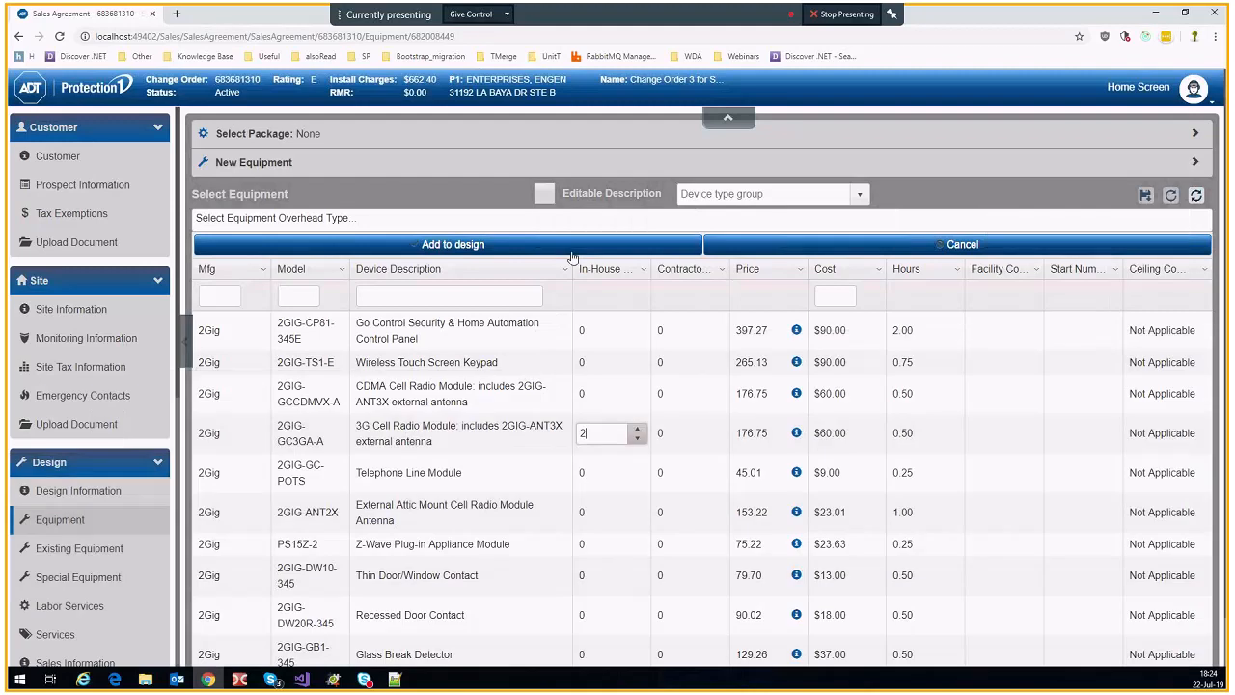
click(572, 251)
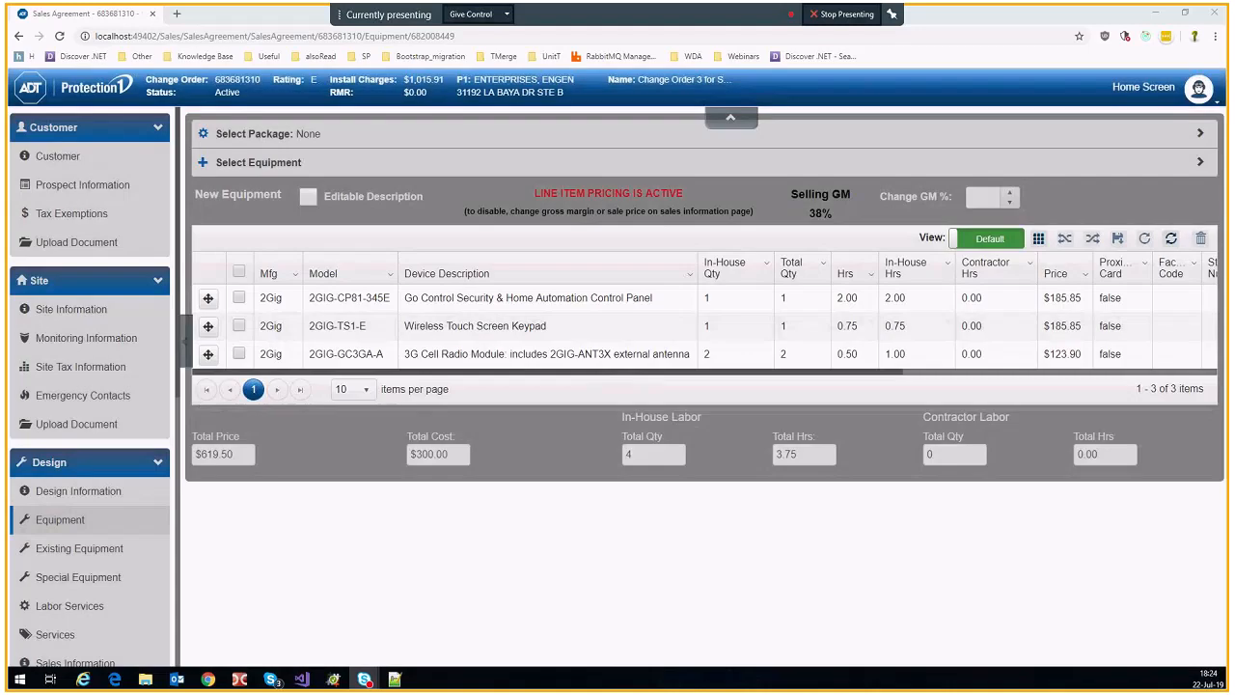
Step: Open the sales information of Change Order 3's design and compare its install charge with the previous install charge
scroll(63, 536, down, 1)
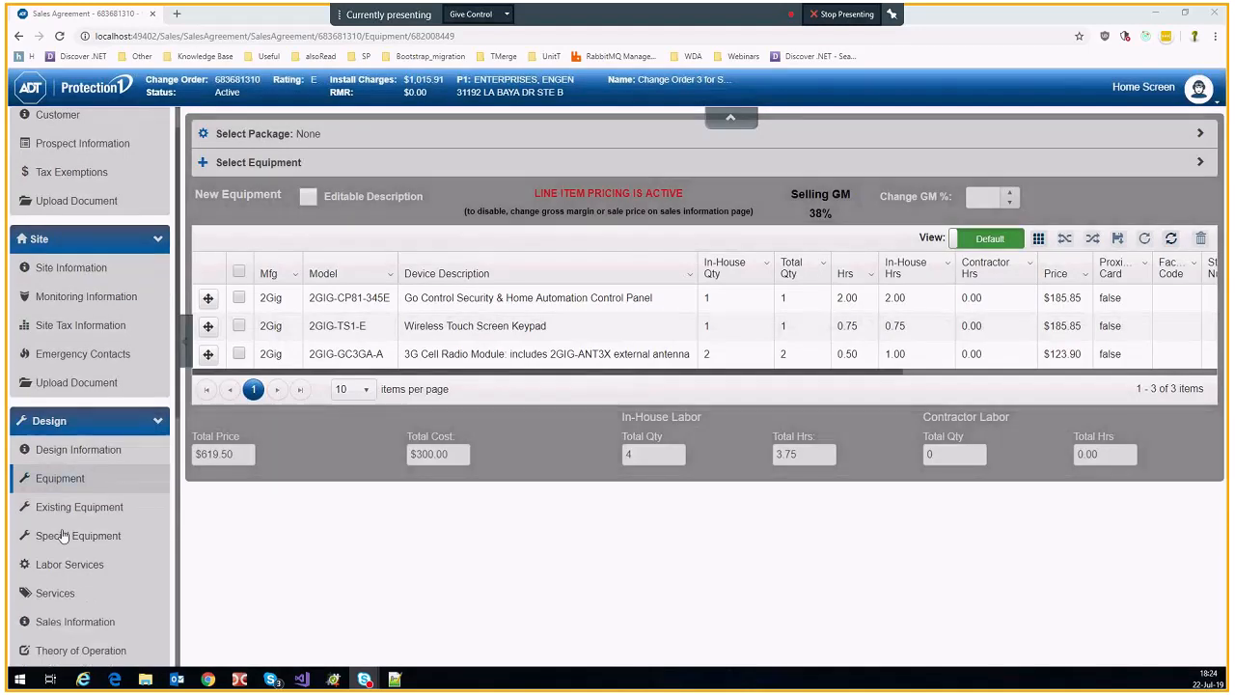
scroll(62, 536, down, 5)
click(62, 344)
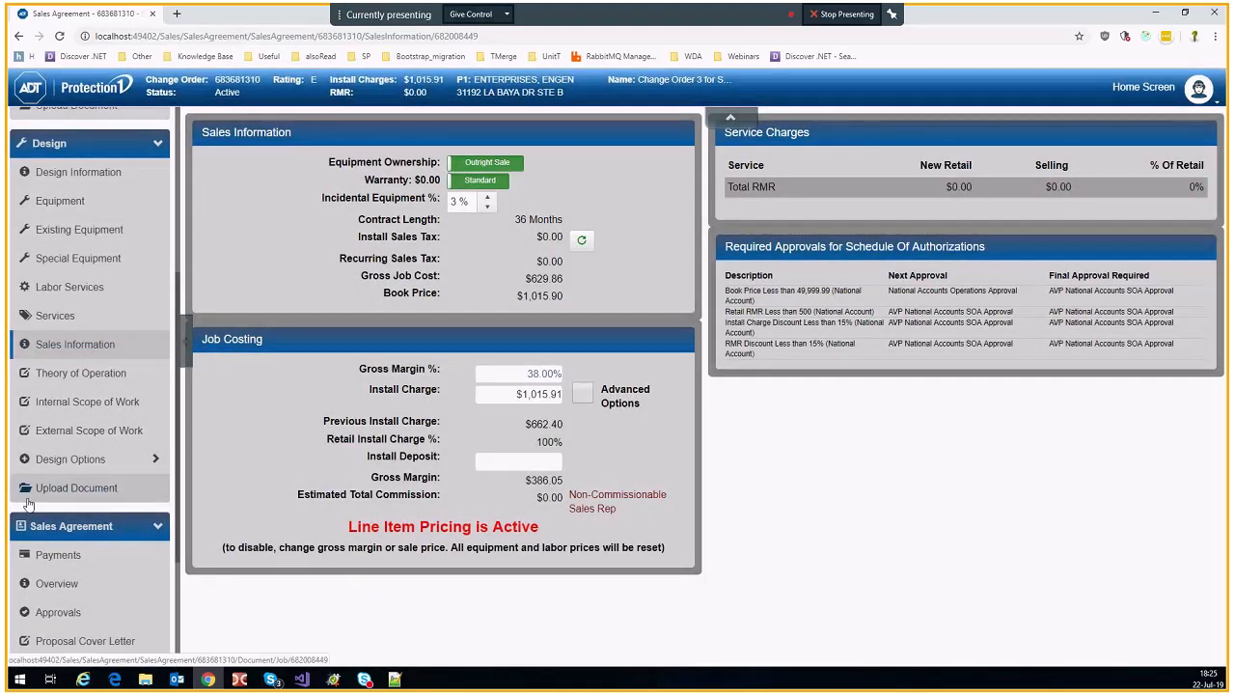
Step: Open Change Order 3's overview and check the statuses and phases of the original agreement and its change orders
scroll(58, 579, down, 2)
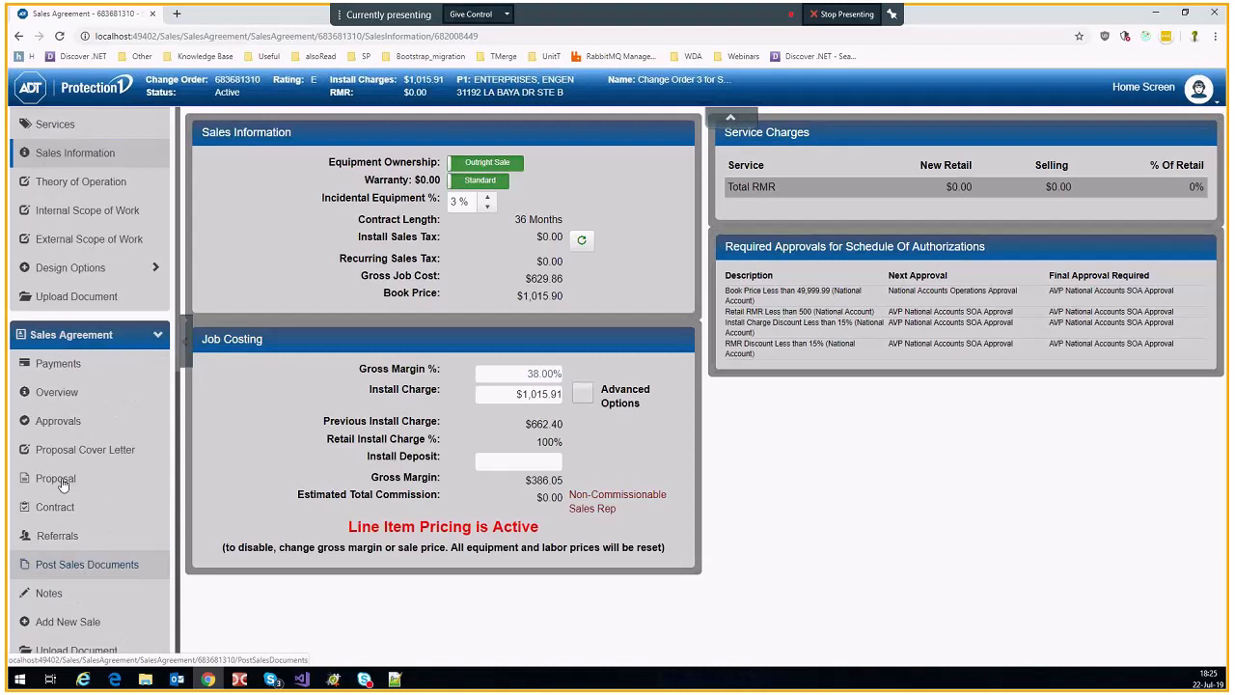
click(66, 393)
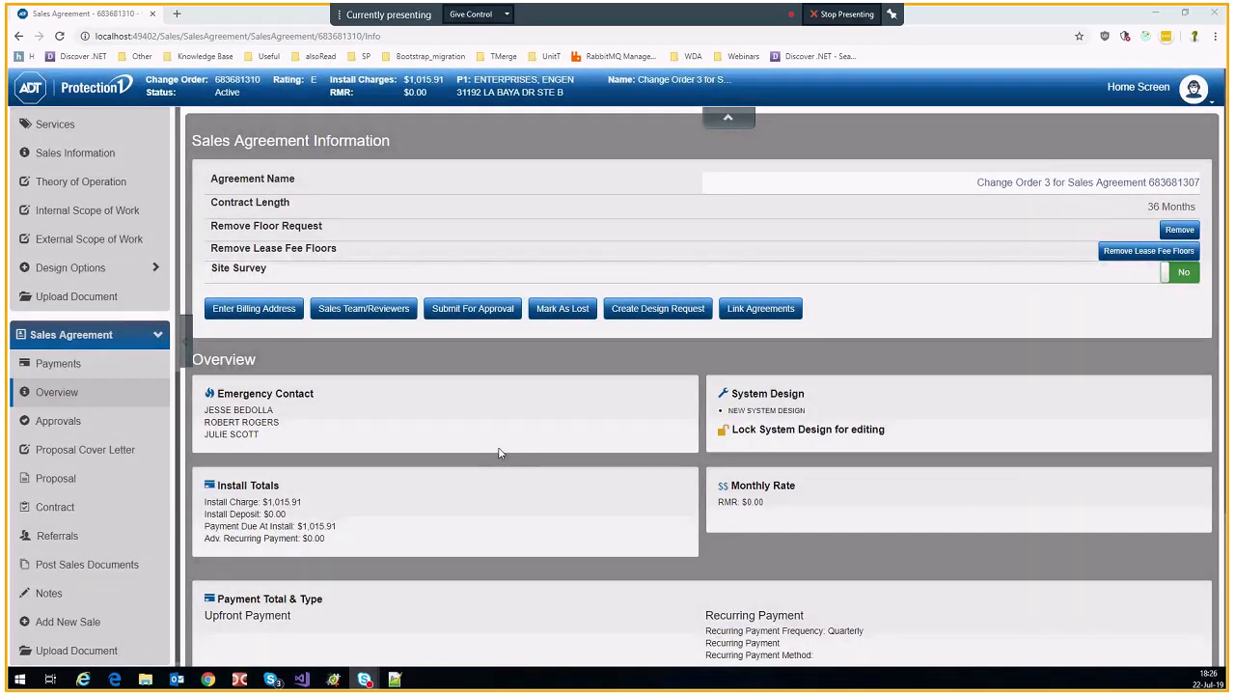
scroll(499, 453, down, 1)
scroll(500, 453, down, 3)
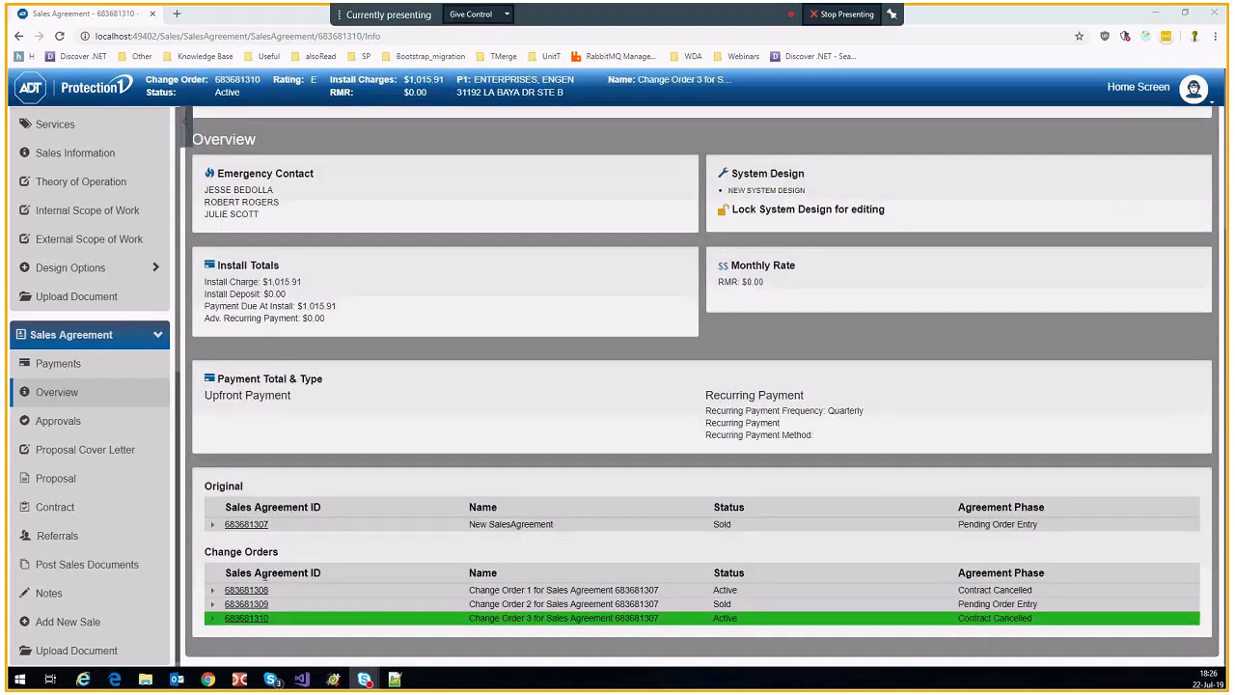
scroll(44, 430, up, 1)
scroll(75, 443, down, 1)
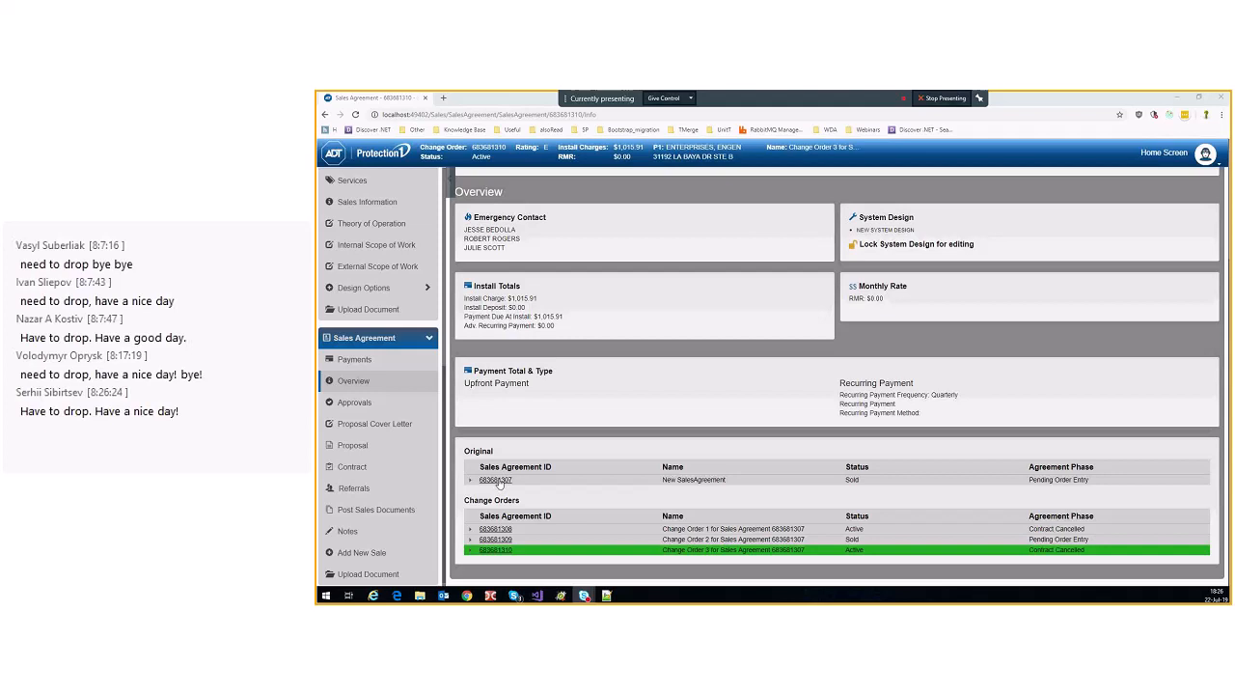
Step: Open the original sales agreement from the list and read its notes about the creation of change orders
click(498, 482)
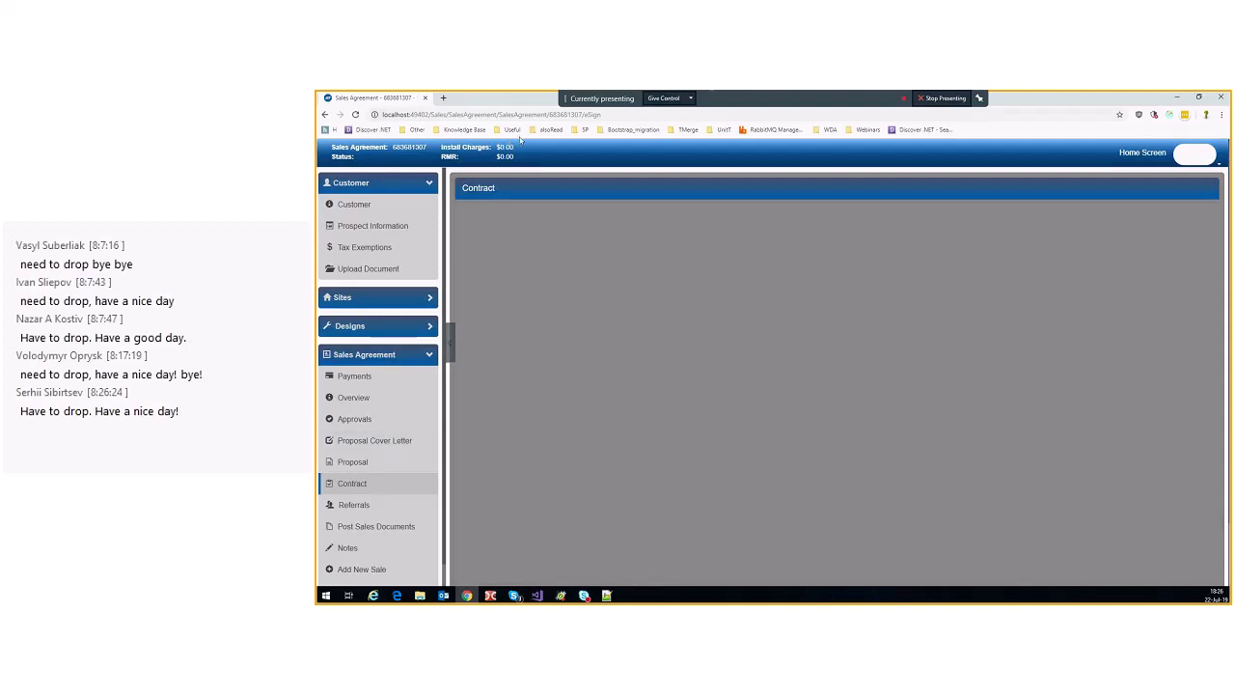
click(391, 492)
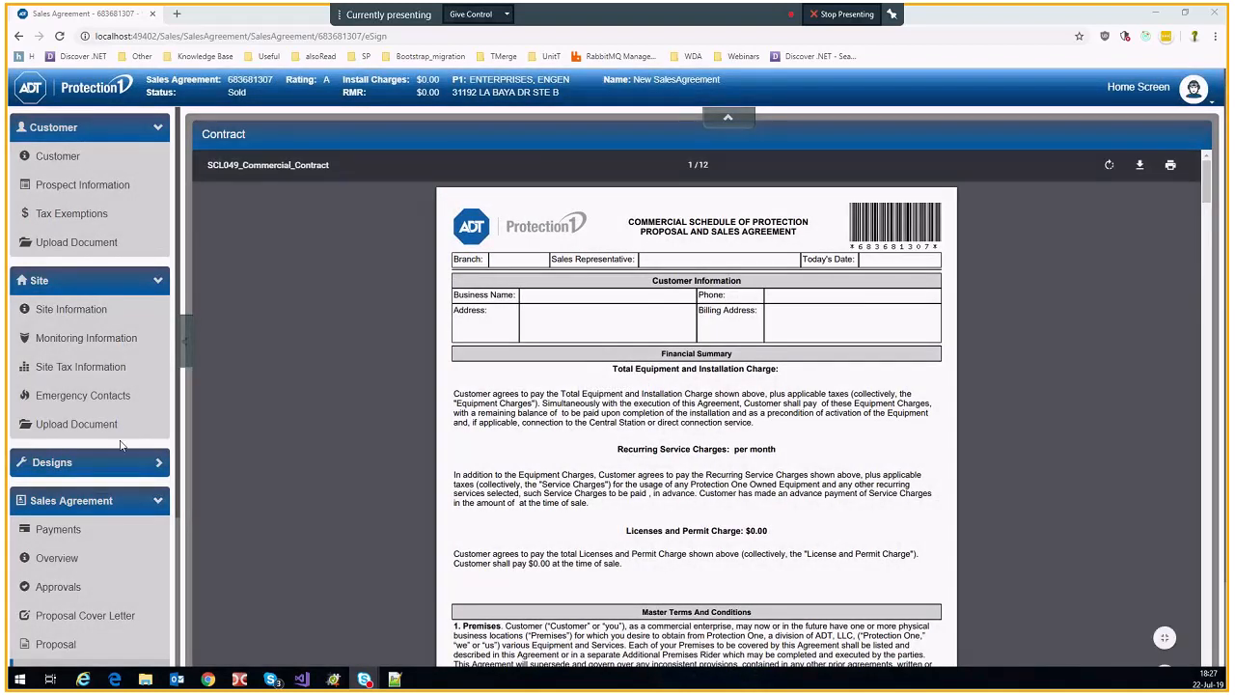
scroll(107, 468, down, 2)
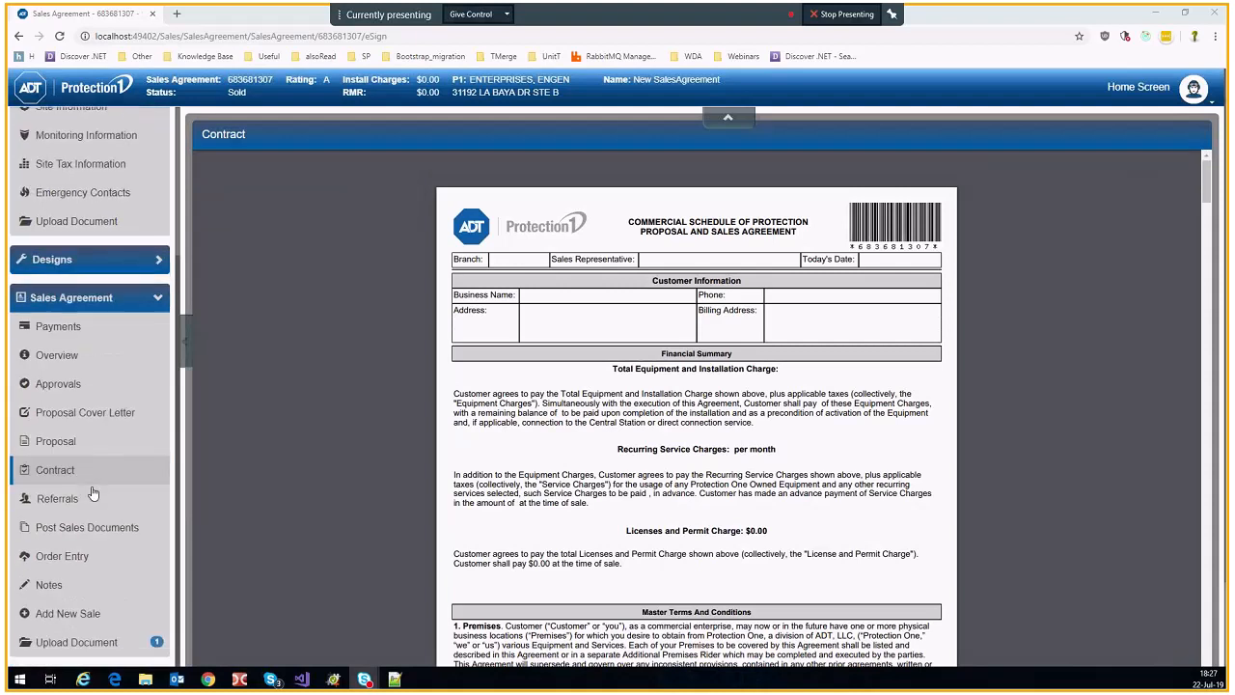
click(47, 584)
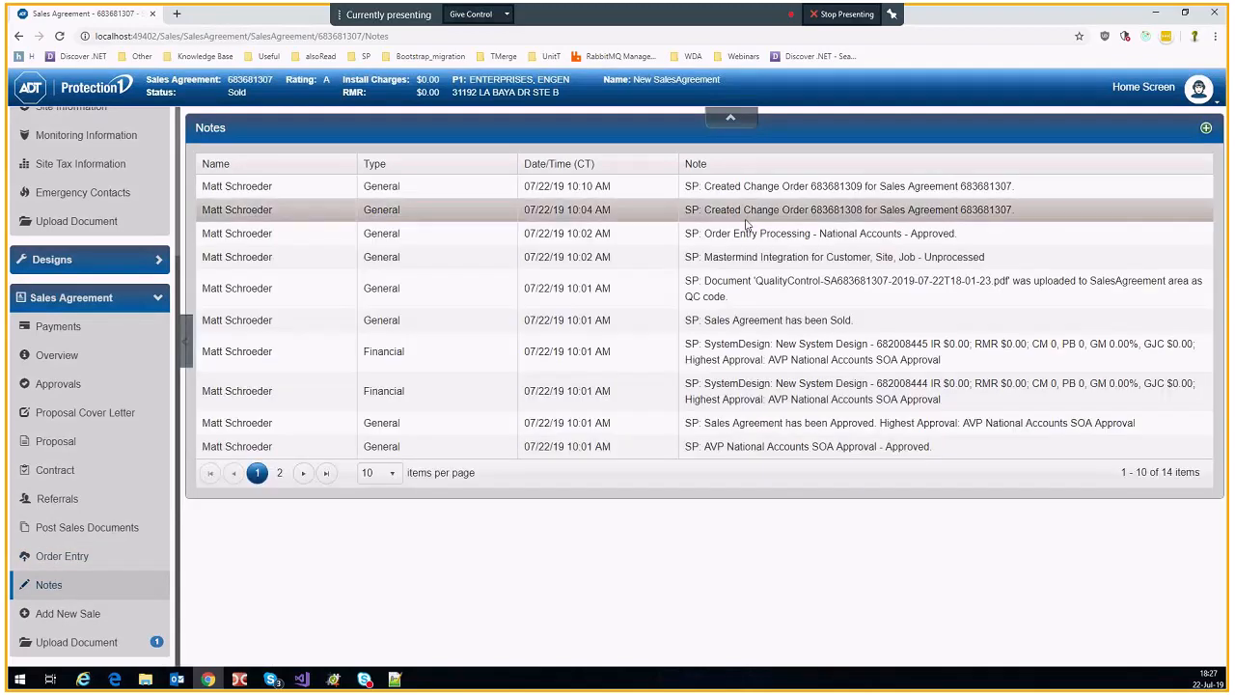
drag(686, 212, 1009, 212)
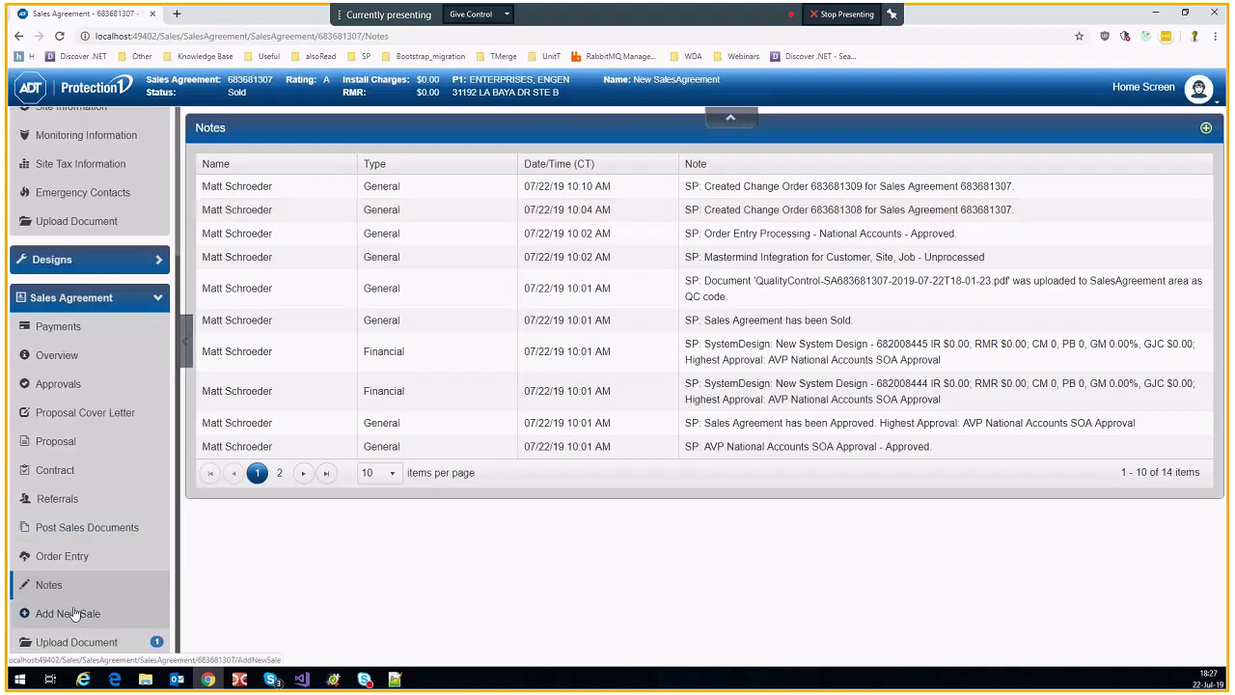
Step: Open the original agreement's order entry summary and expand Change Order 1 in the change order list to inspect its system designs
click(64, 557)
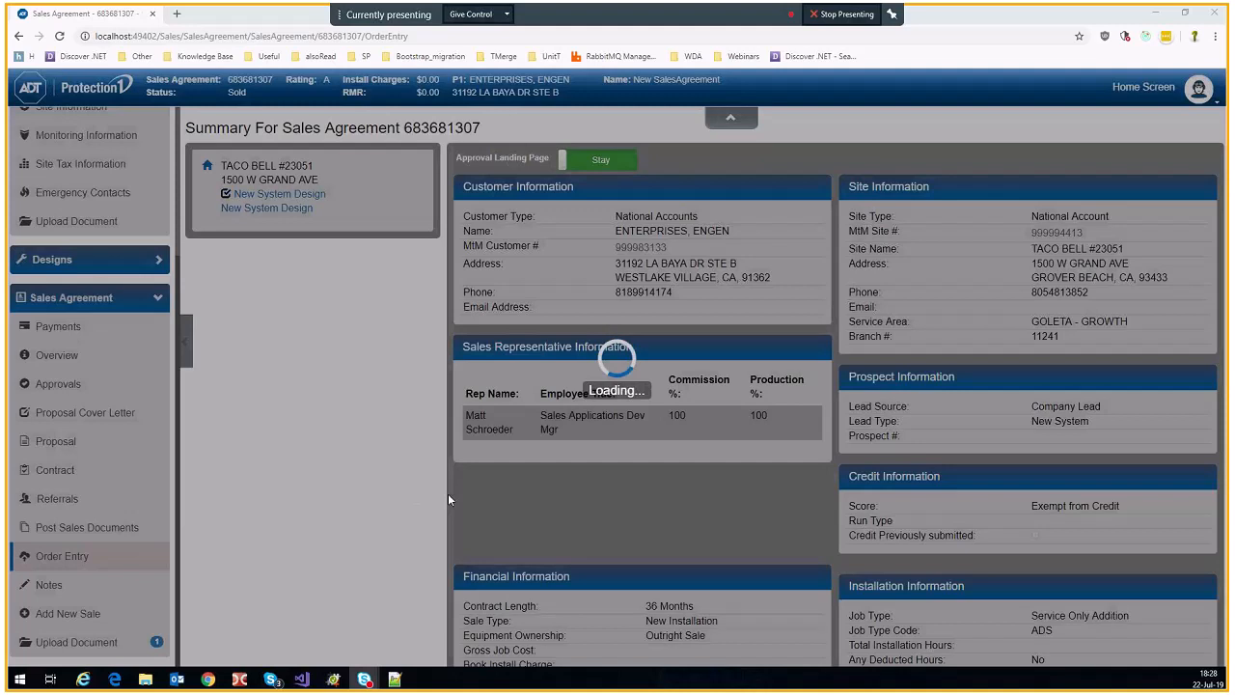
scroll(456, 499, down, 6)
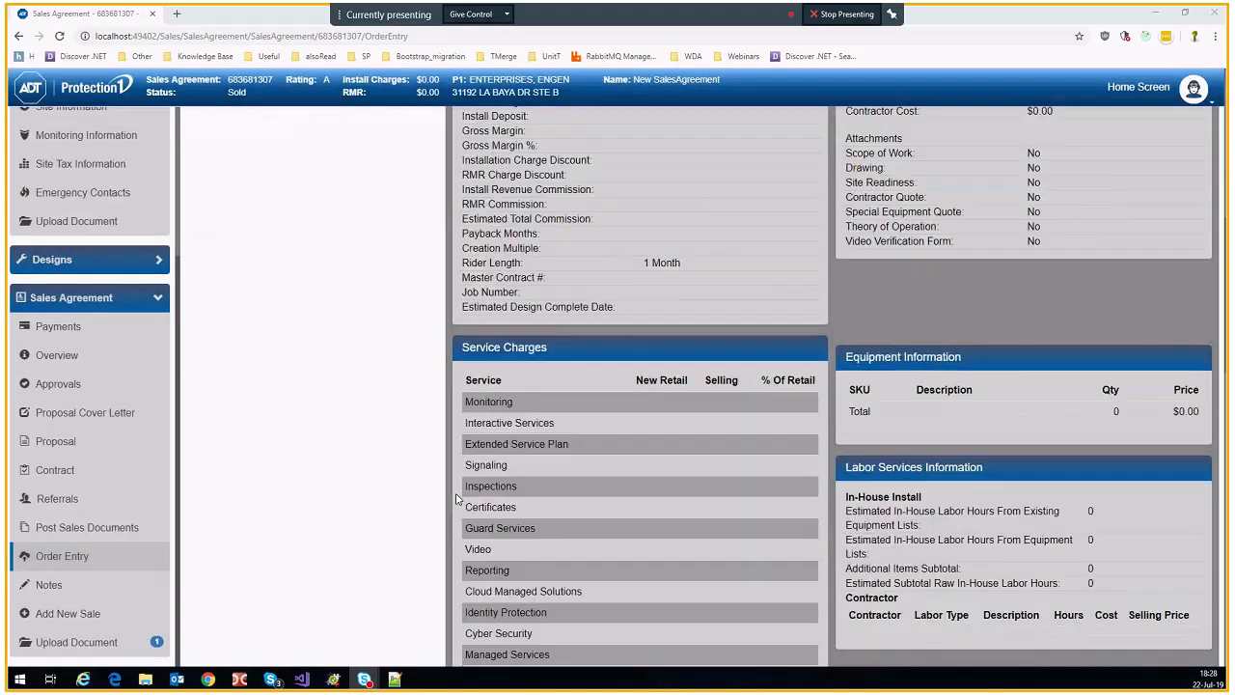
scroll(456, 499, down, 10)
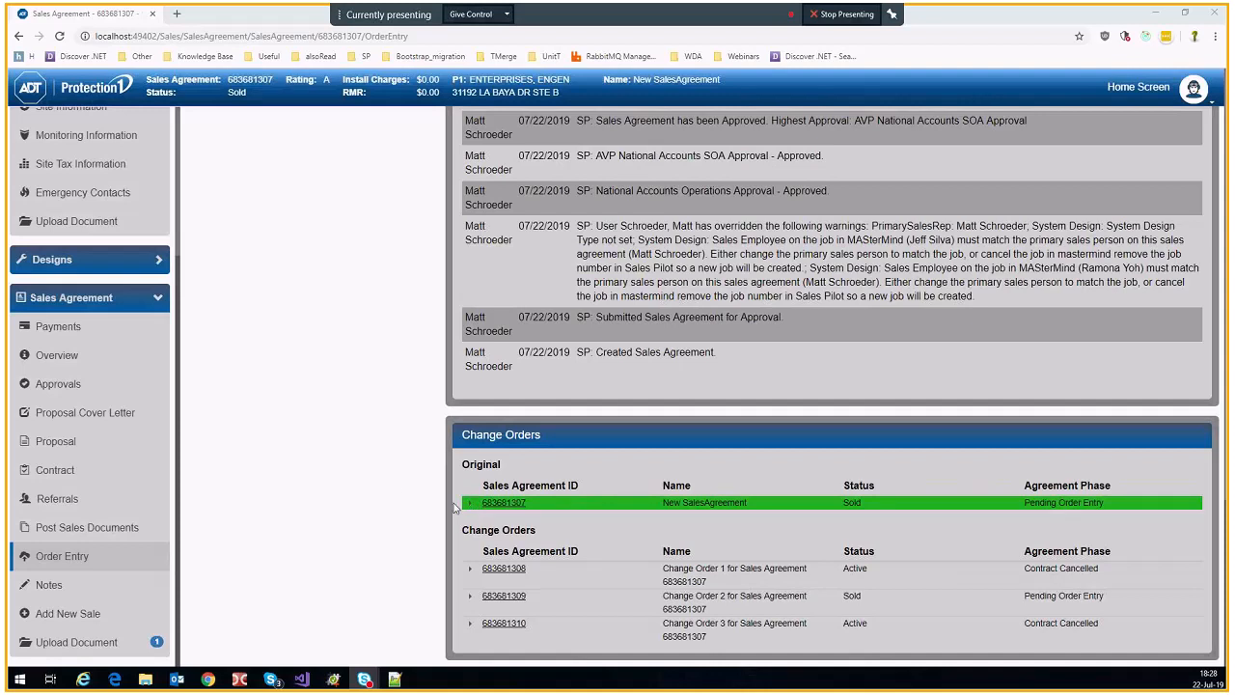
click(470, 569)
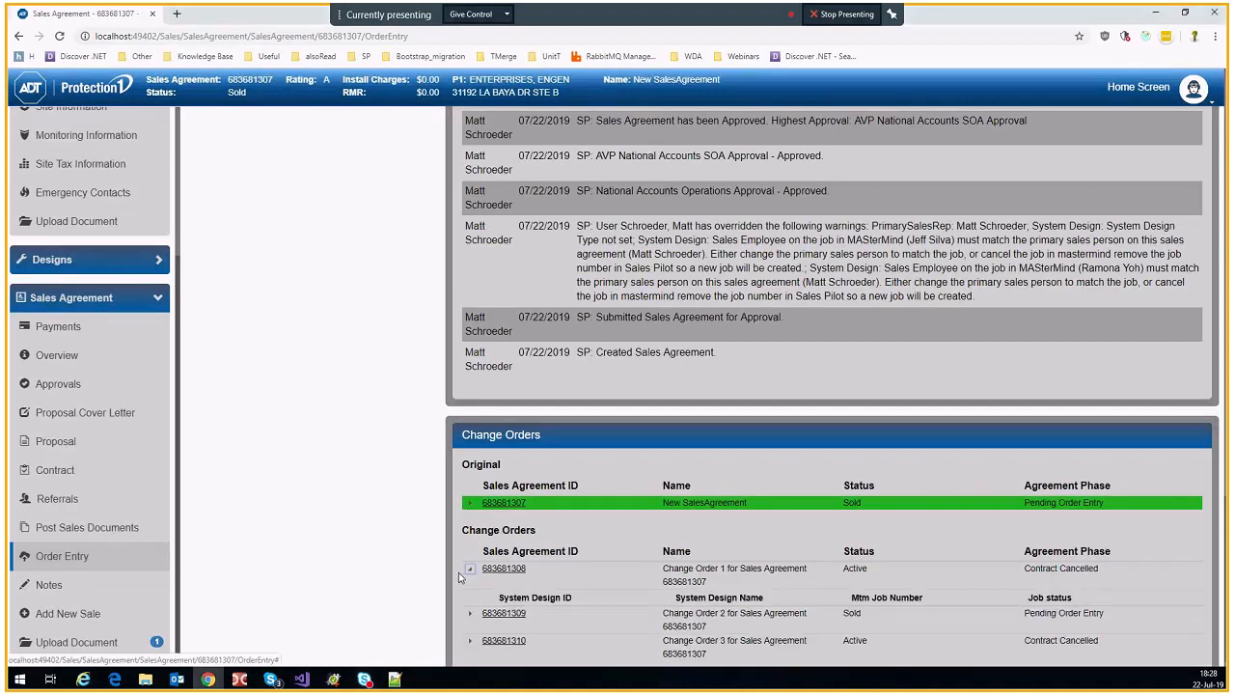
scroll(460, 578, down, 1)
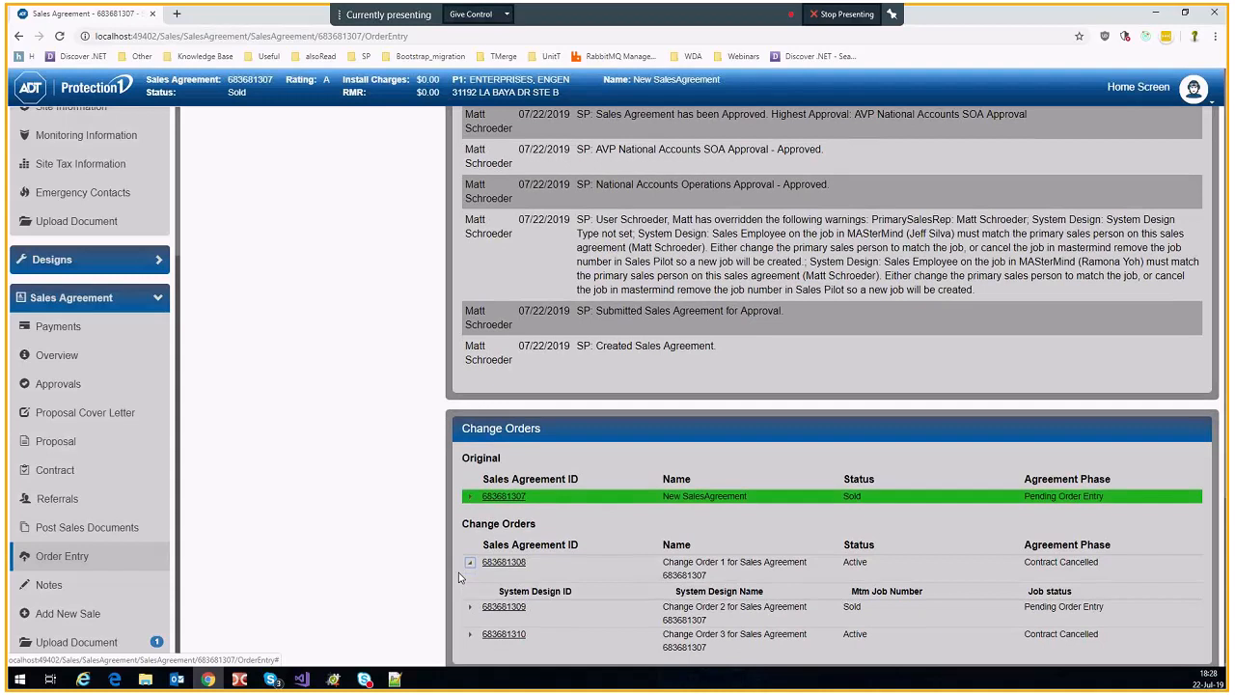
scroll(521, 569, down, 1)
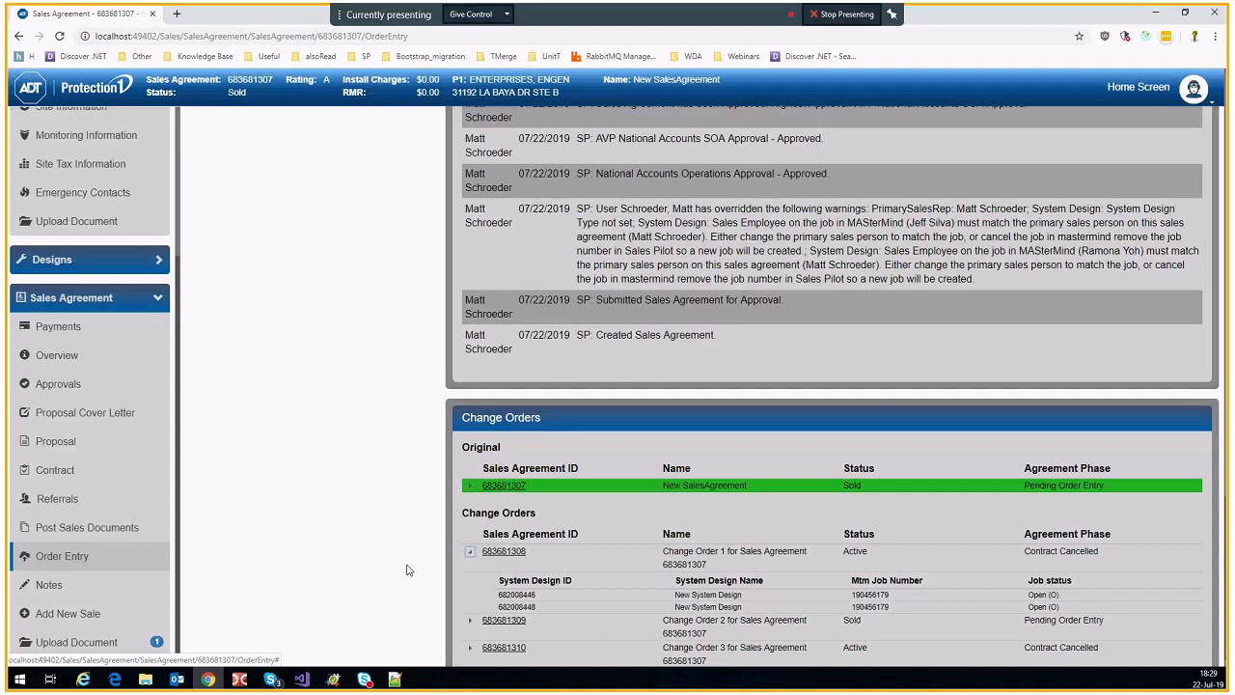
scroll(370, 551, up, 1)
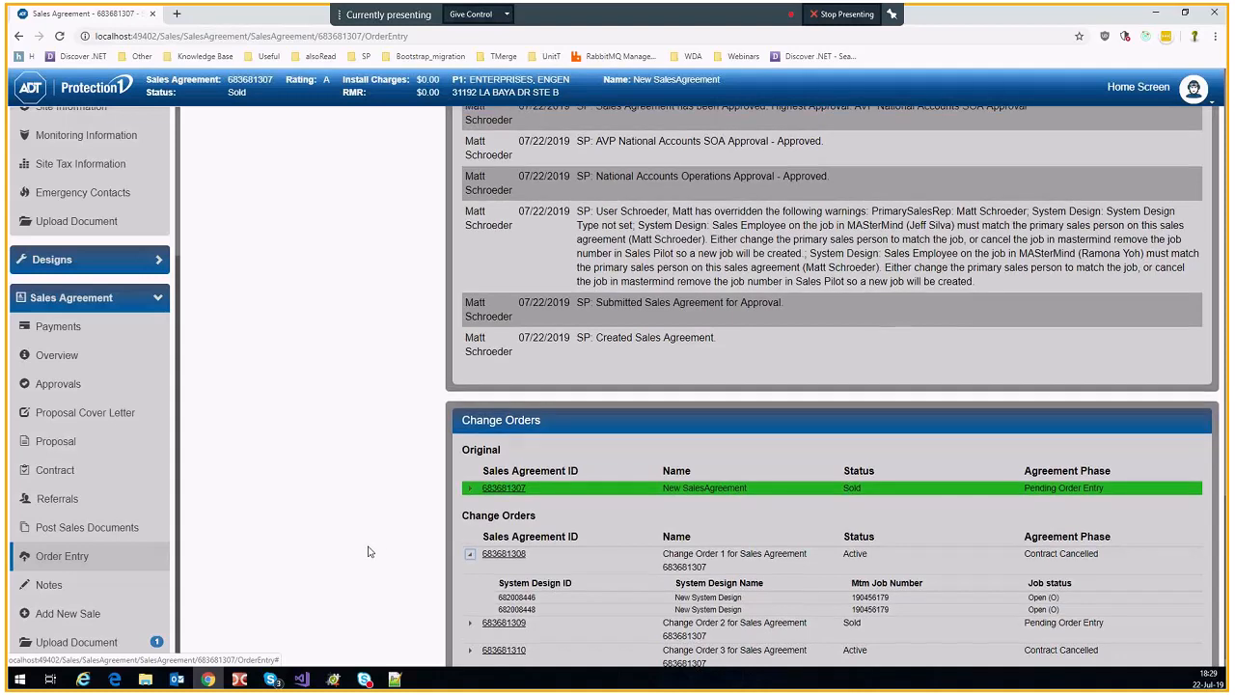
Step: Review the original agreement's order entry summary, including its notes, MtM comment, and customer, site, financial and installation information
scroll(368, 551, up, 5)
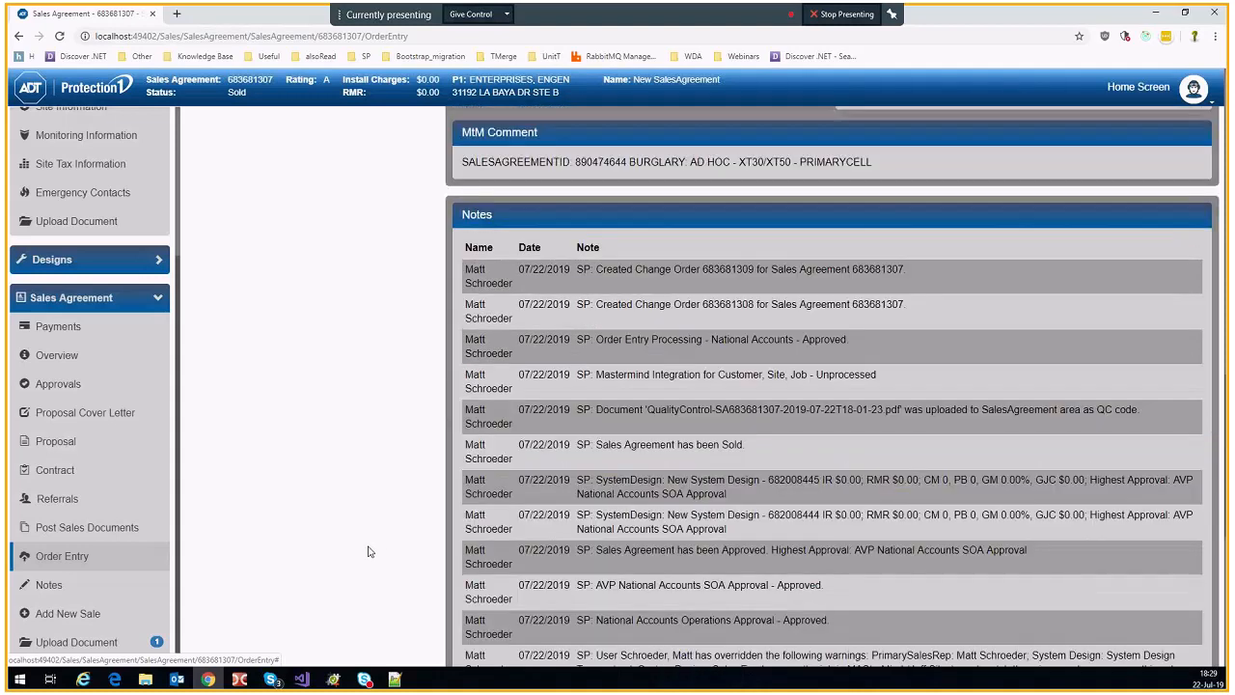
scroll(368, 551, up, 3)
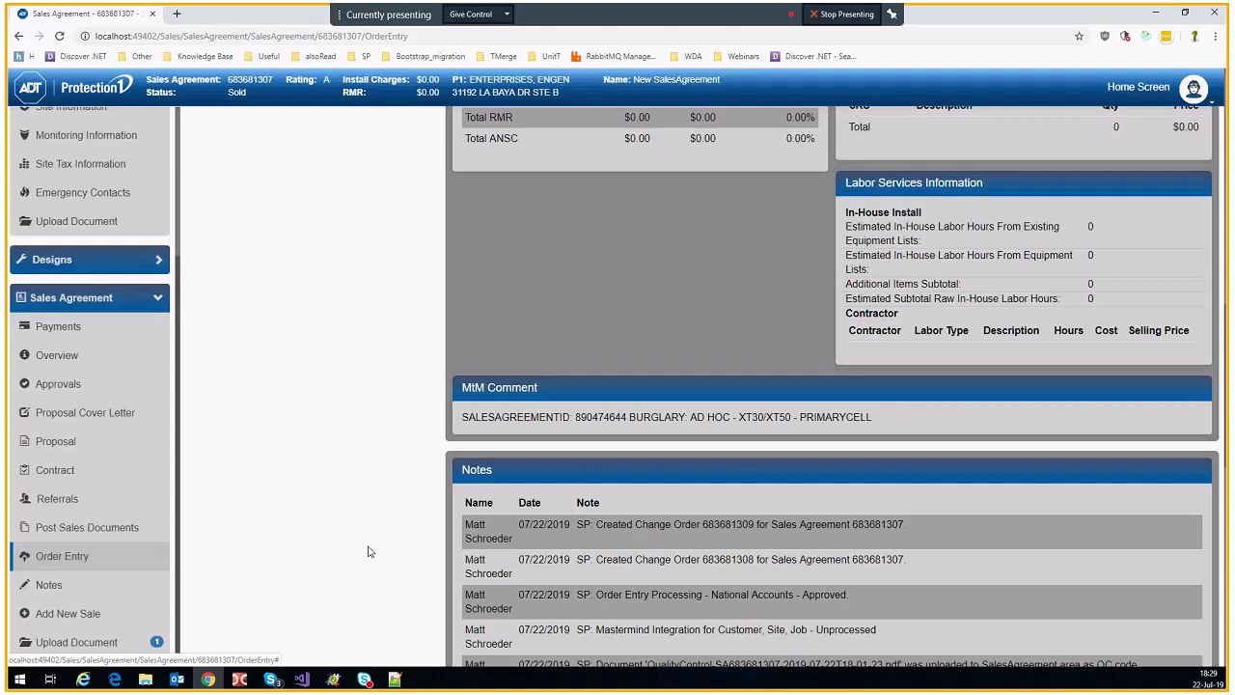
scroll(368, 551, down, 4)
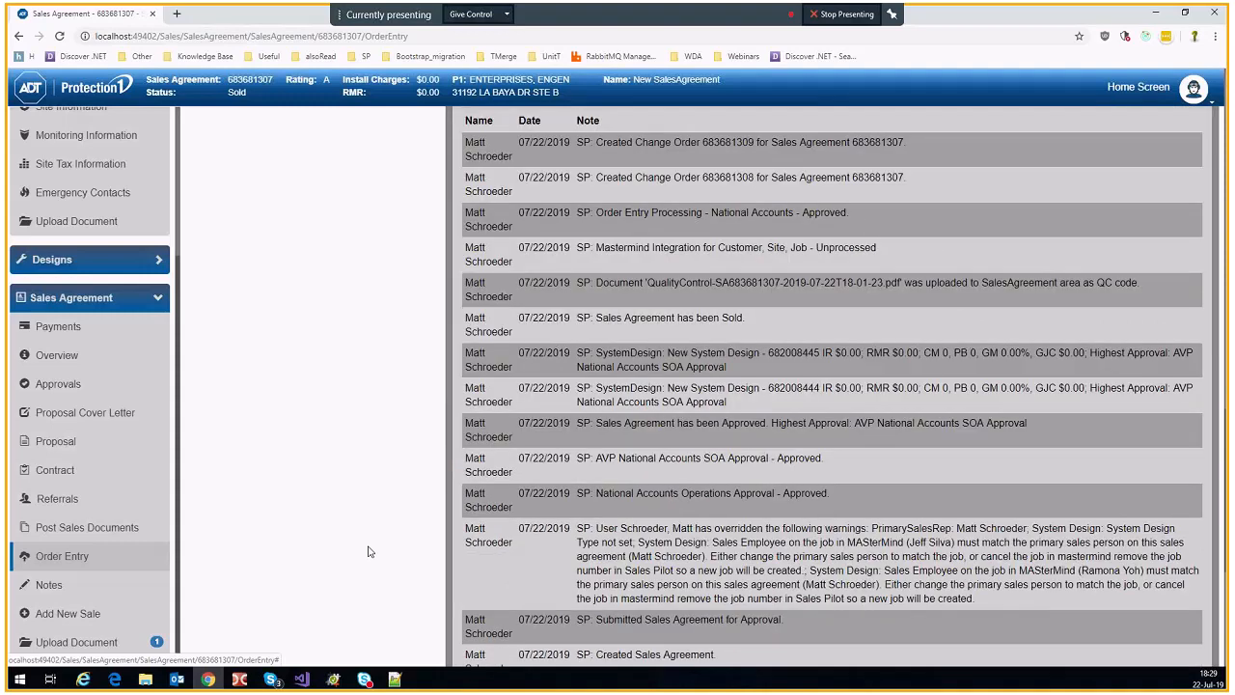
scroll(370, 551, up, 1)
scroll(369, 550, up, 12)
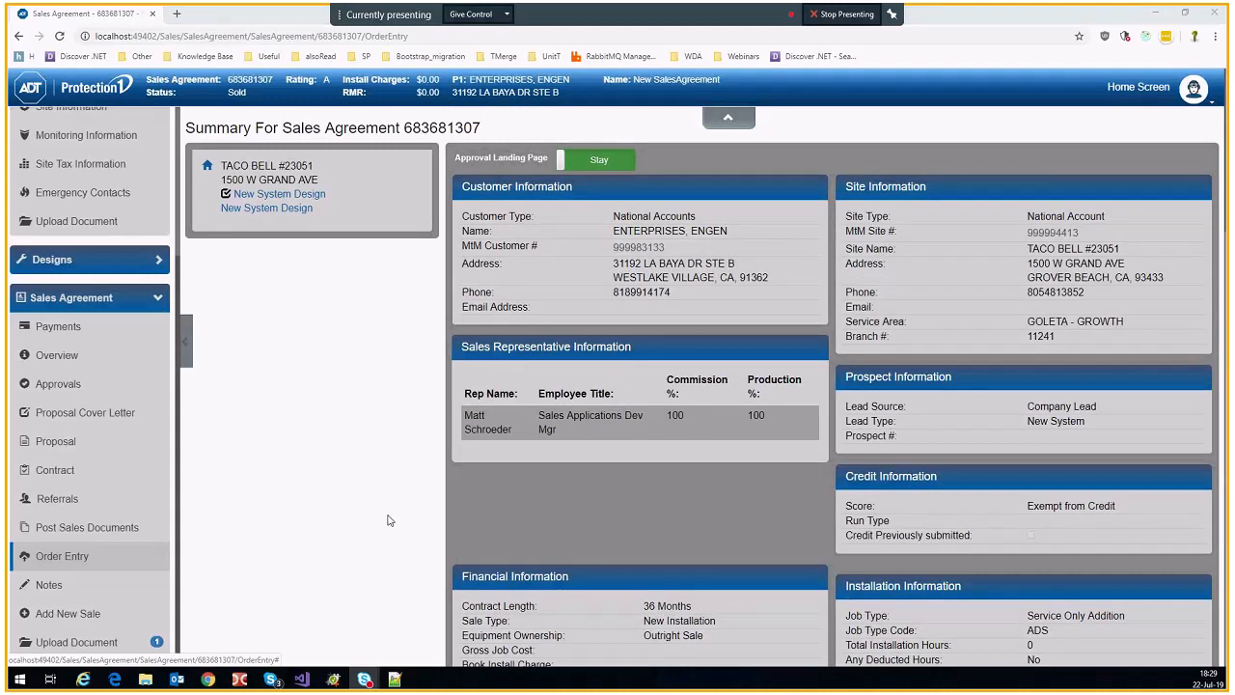
scroll(381, 528, down, 1)
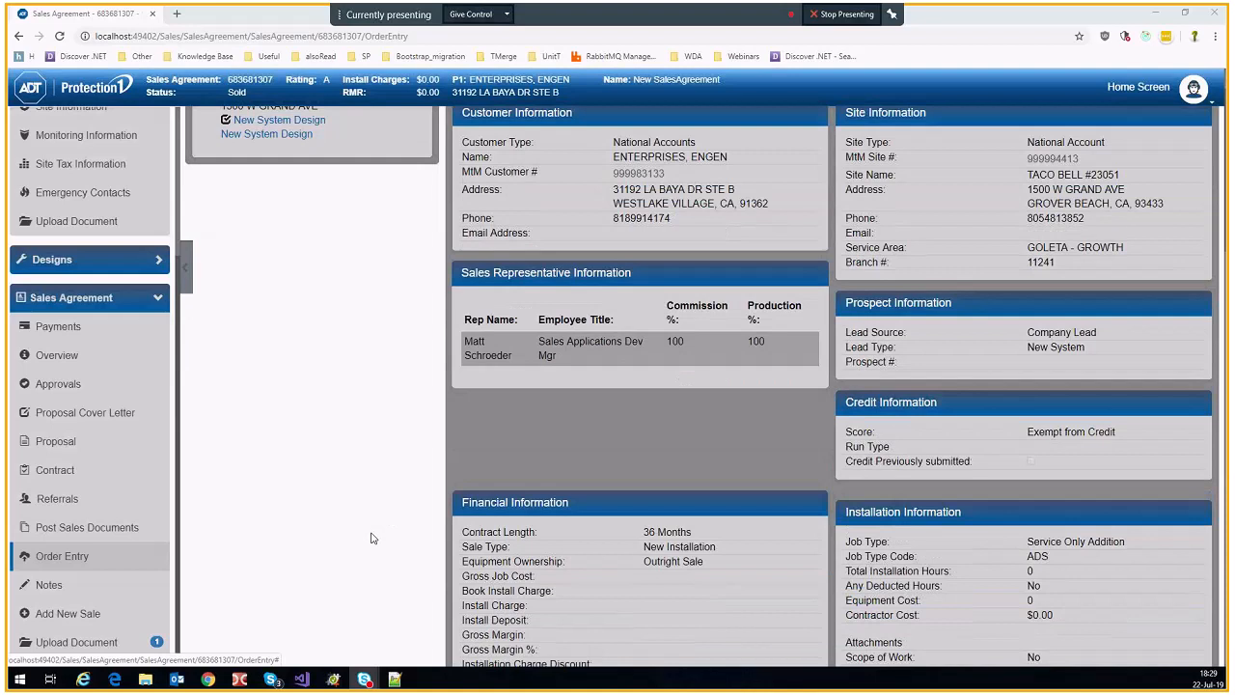
scroll(373, 537, up, 1)
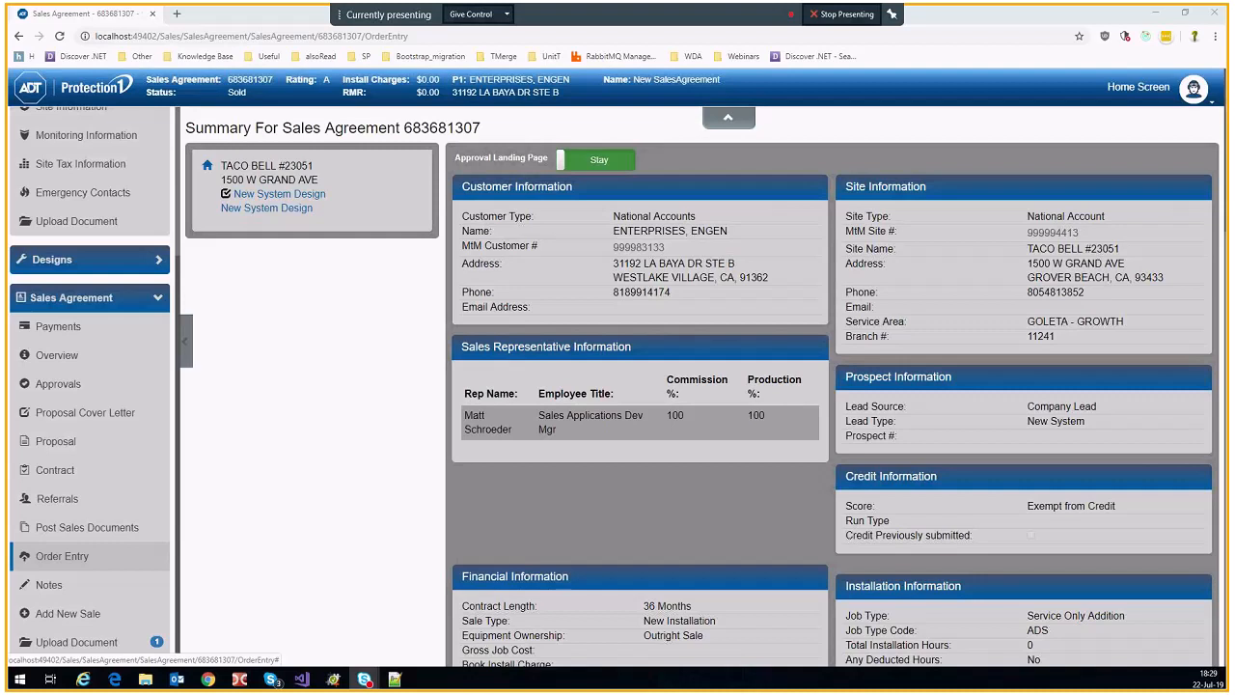
Step: Return to the agreement list, open Change Order 3 for the original sales agreement and submit it for approval
click(96, 89)
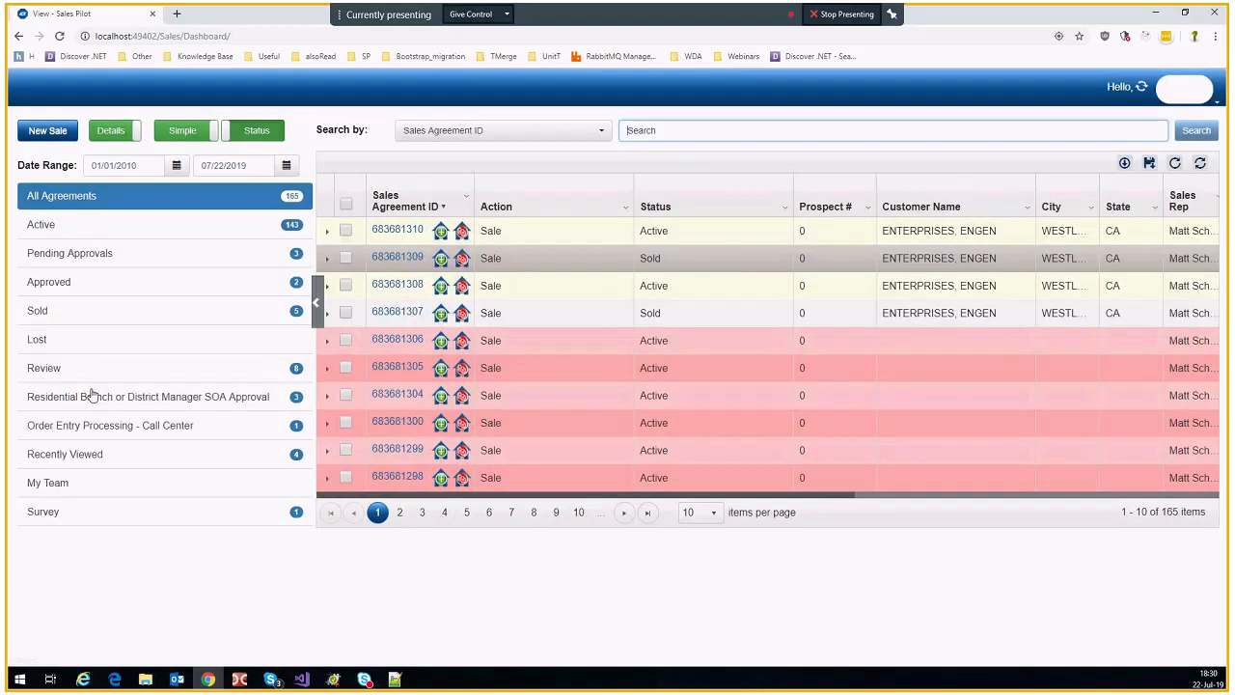
click(399, 231)
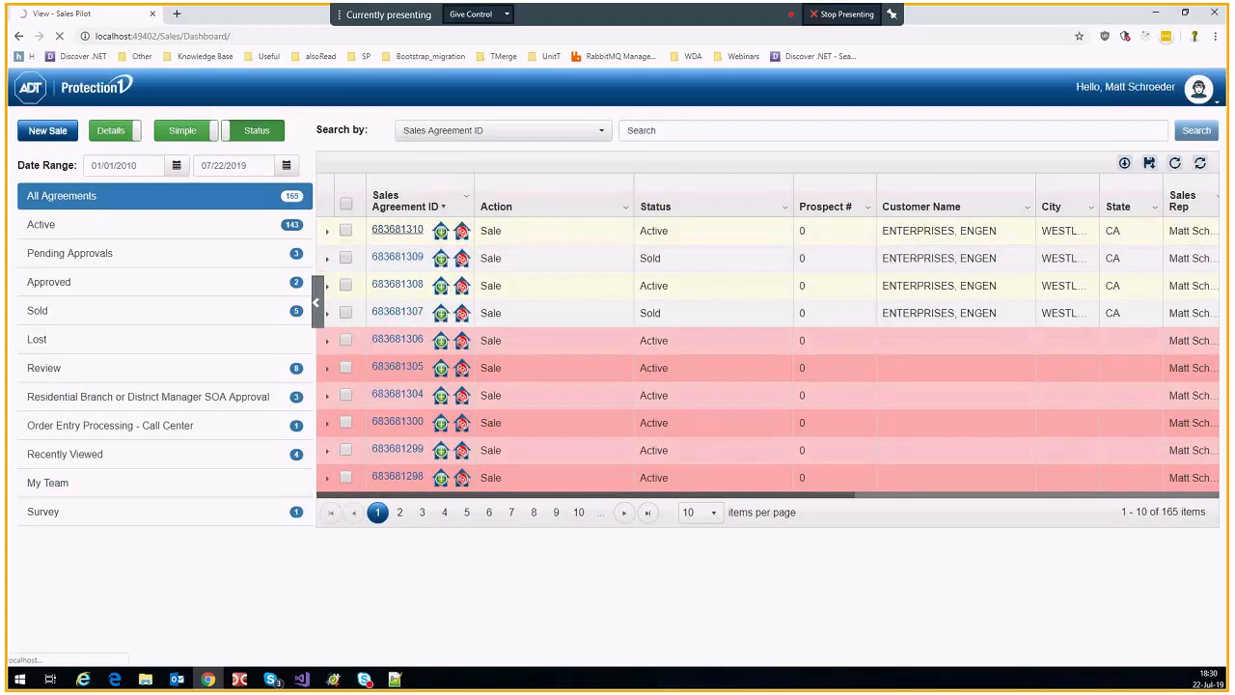
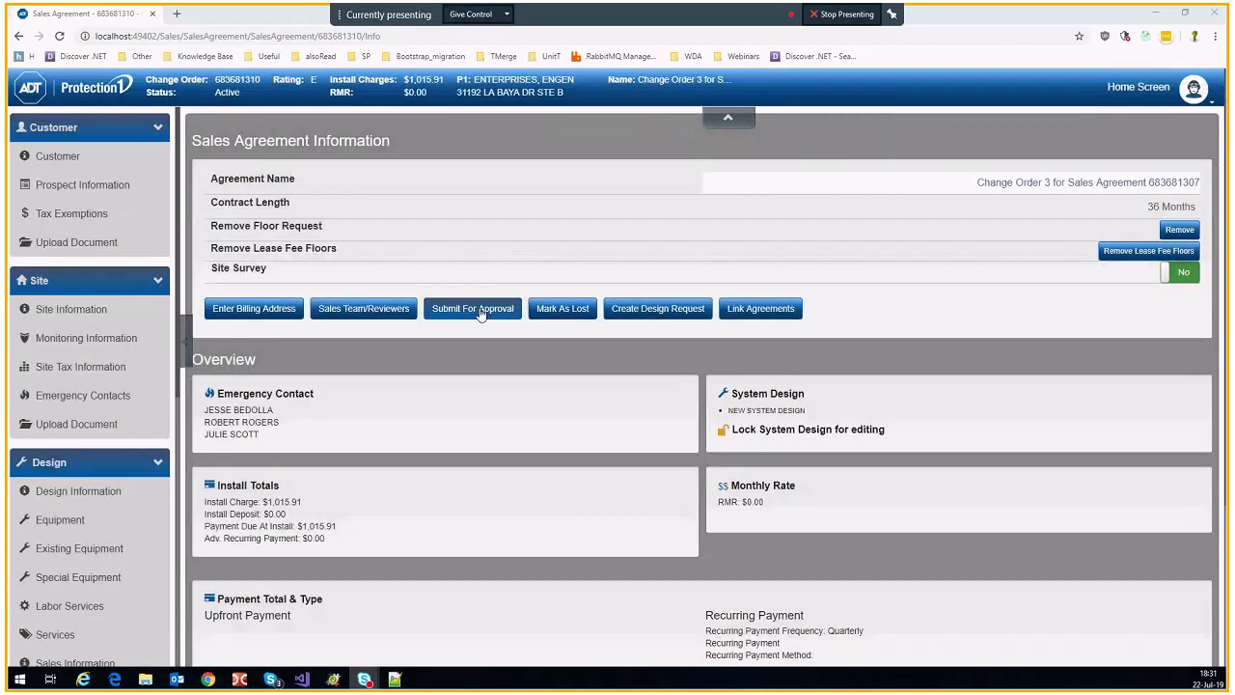
click(480, 308)
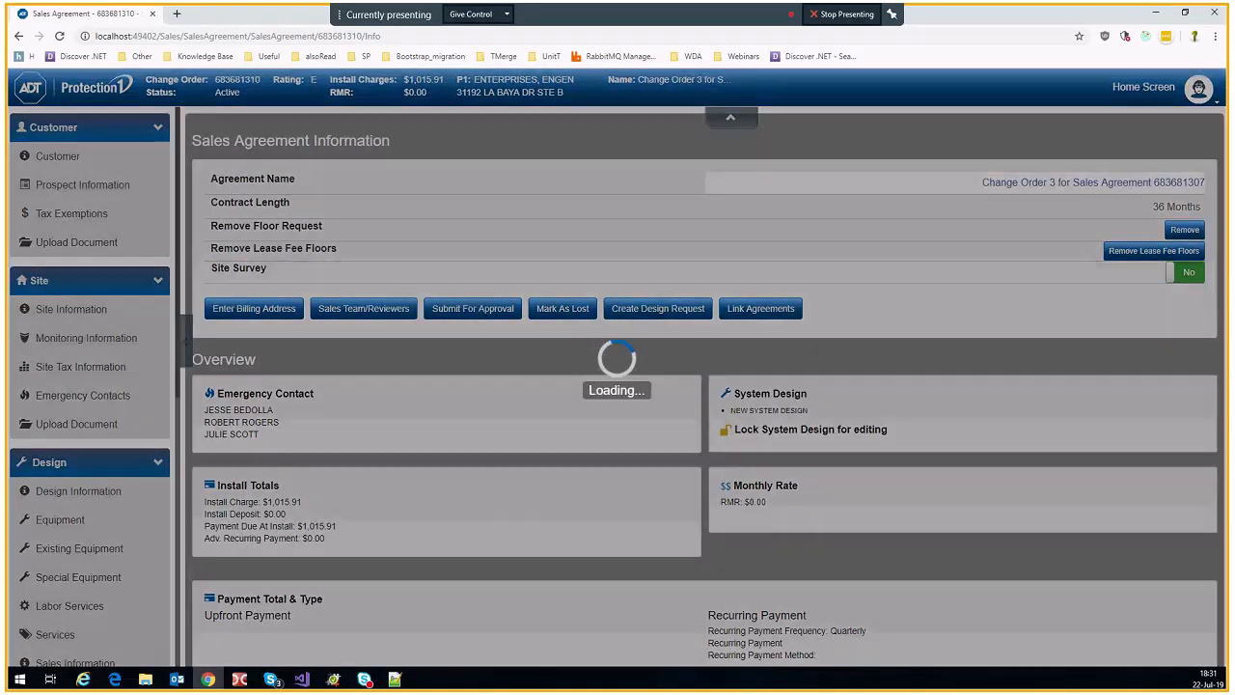